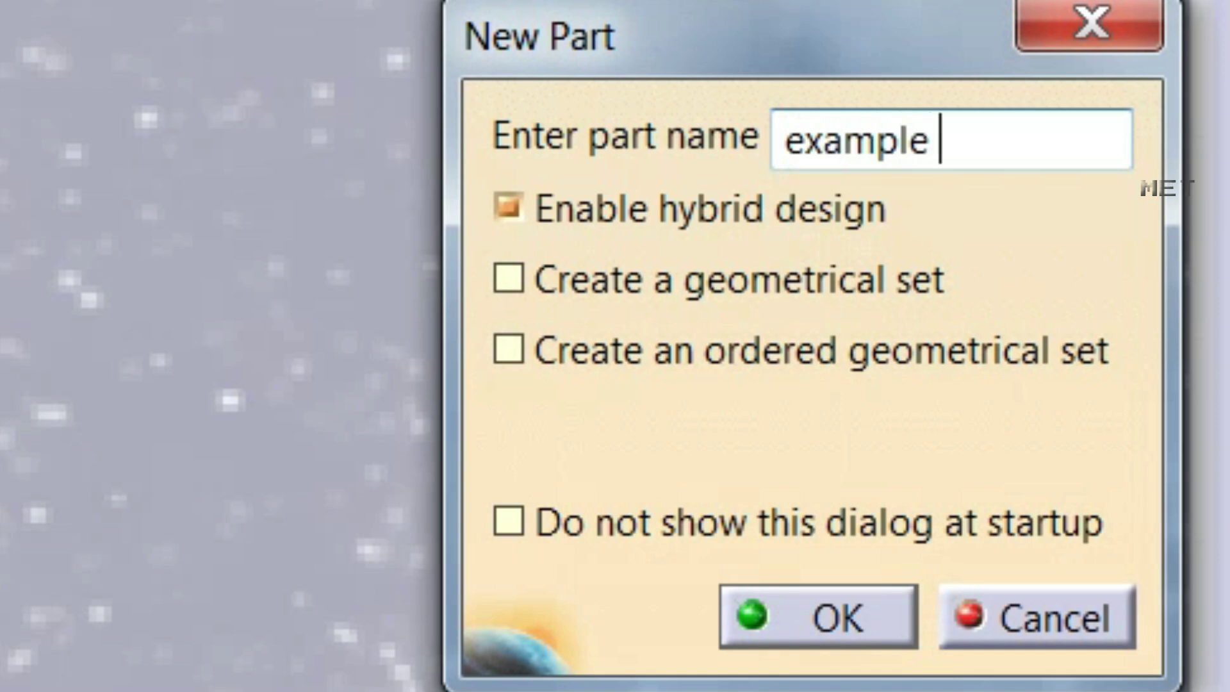
Step: Create a new part named example 19 with hybrid design enabled and start a sketch on the yz plane
left_click(805, 631)
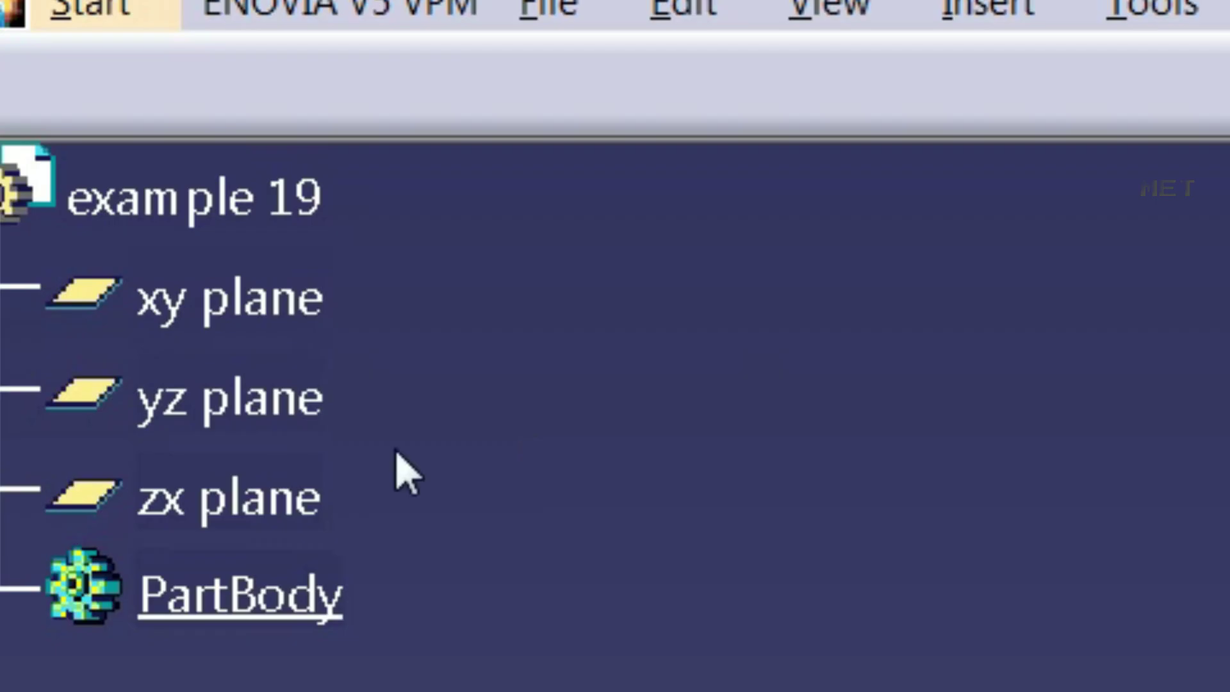
left_click(85, 133)
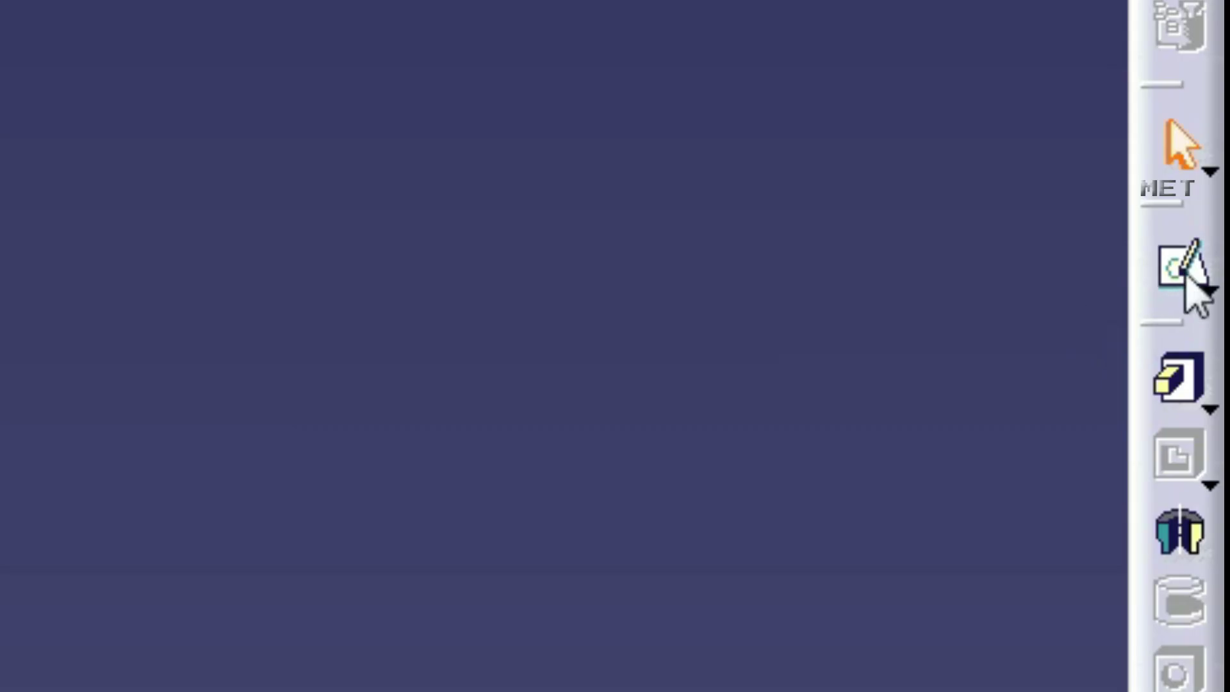
left_click(1186, 280)
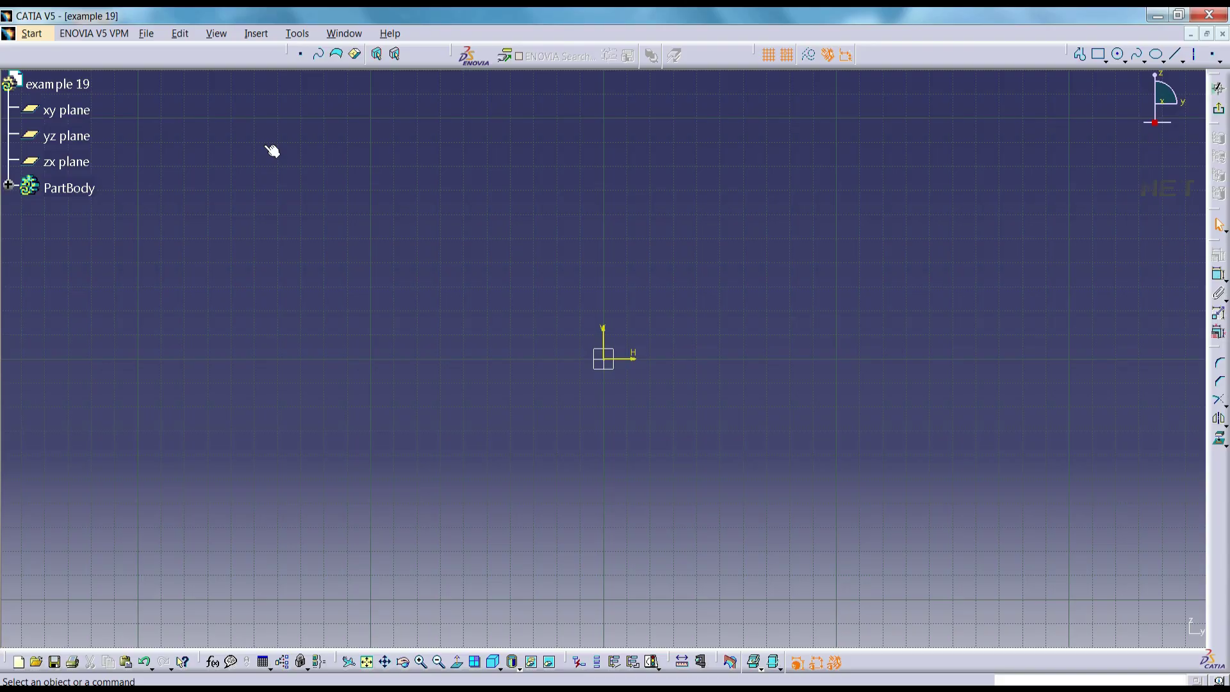
Step: Sketch a closed C-shaped profile from the origin, about 100 mm high, with a 50 mm upper flange and a 130 mm base
left_click(252, 34)
mouse_move(269, 294)
left_click(605, 291)
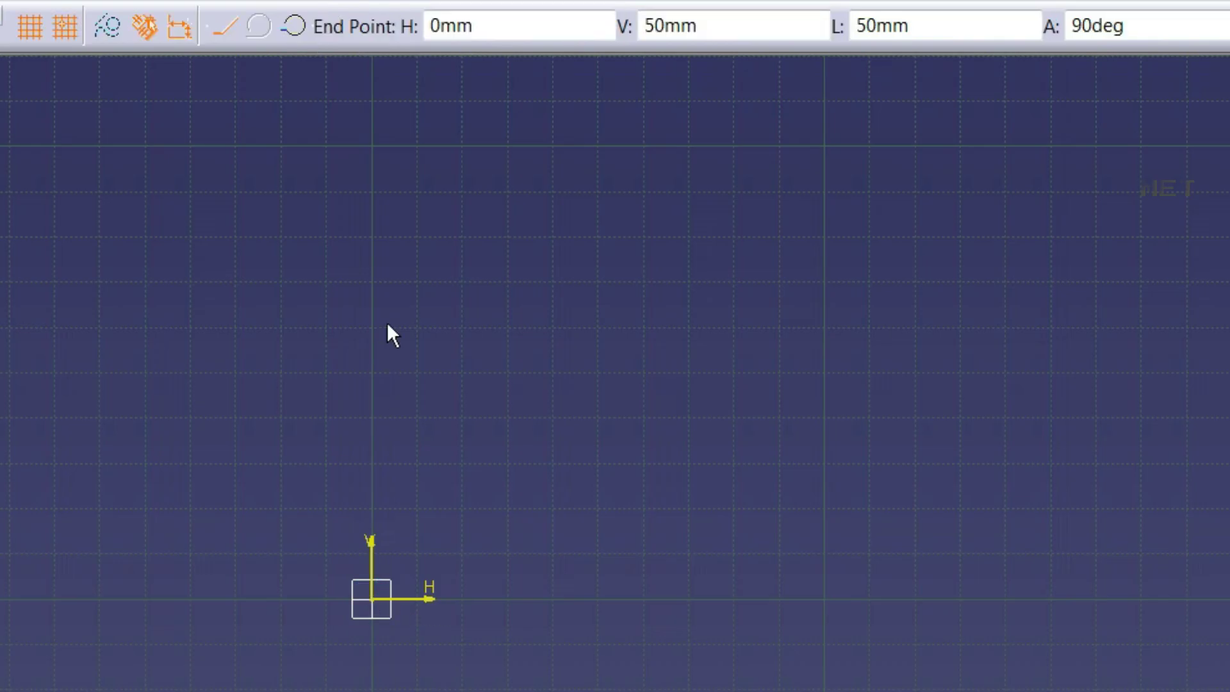
left_click(371, 146)
left_click(598, 146)
left_click(598, 237)
left_click(462, 554)
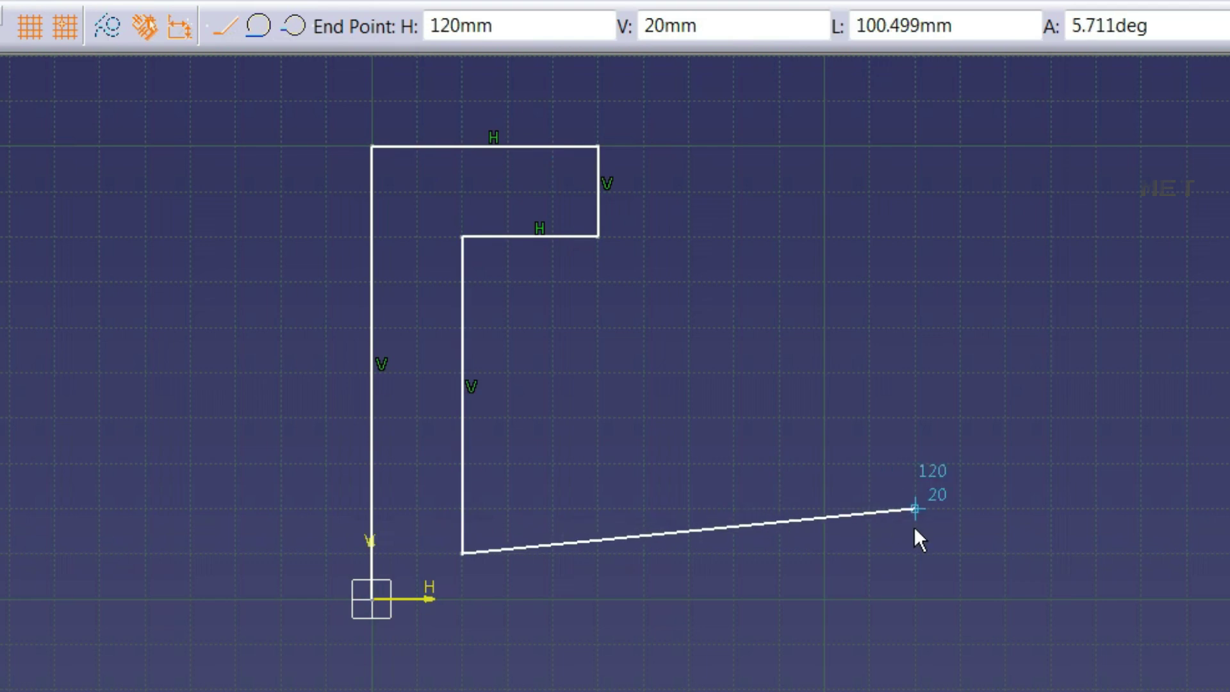
left_click(959, 553)
left_click(957, 598)
left_click(393, 621)
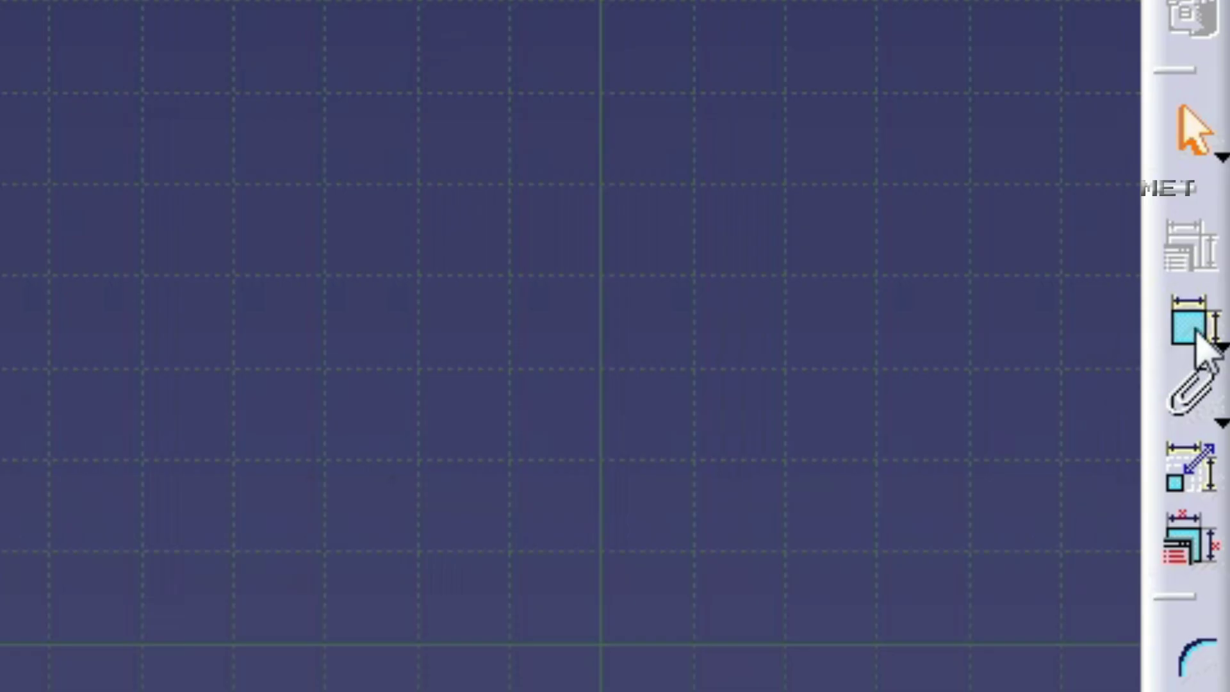
Step: Dimension the upper flange's overall width and the height of its underside above the base line
left_click(1219, 275)
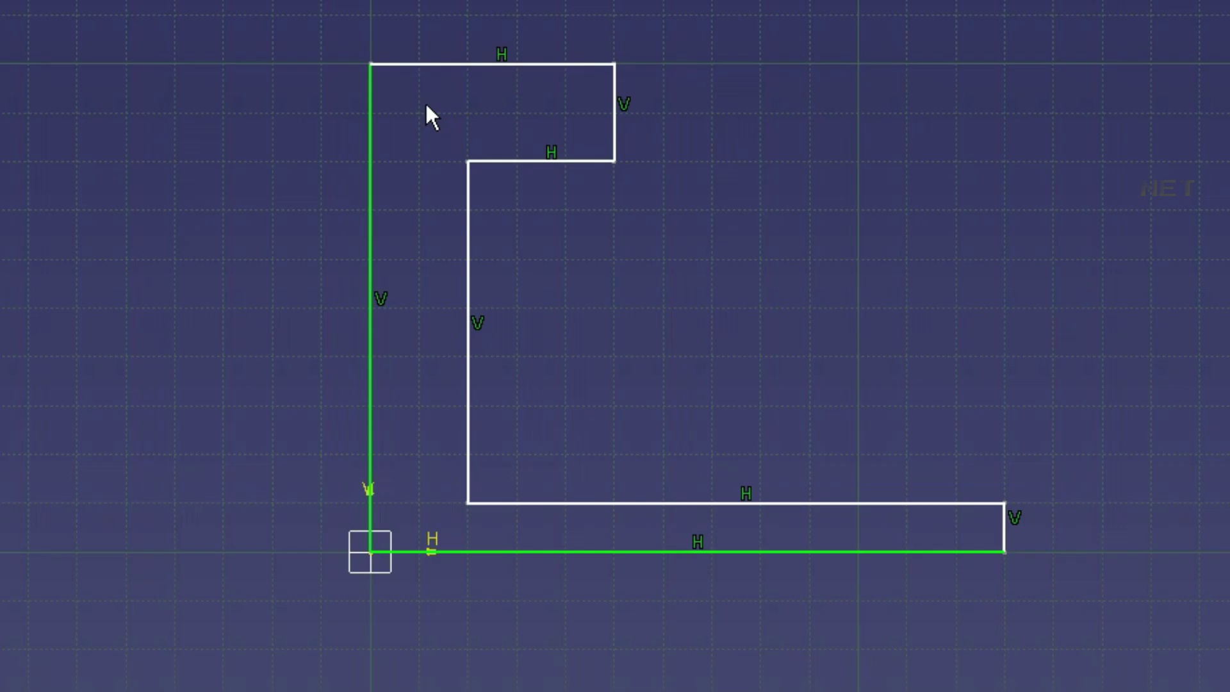
left_click(373, 121)
left_click(615, 109)
left_click(541, 161)
left_click(545, 551)
left_click(157, 329)
Step: Dimension the thickness of the vertical web and the thickness of the base
left_click(371, 275)
left_click(467, 260)
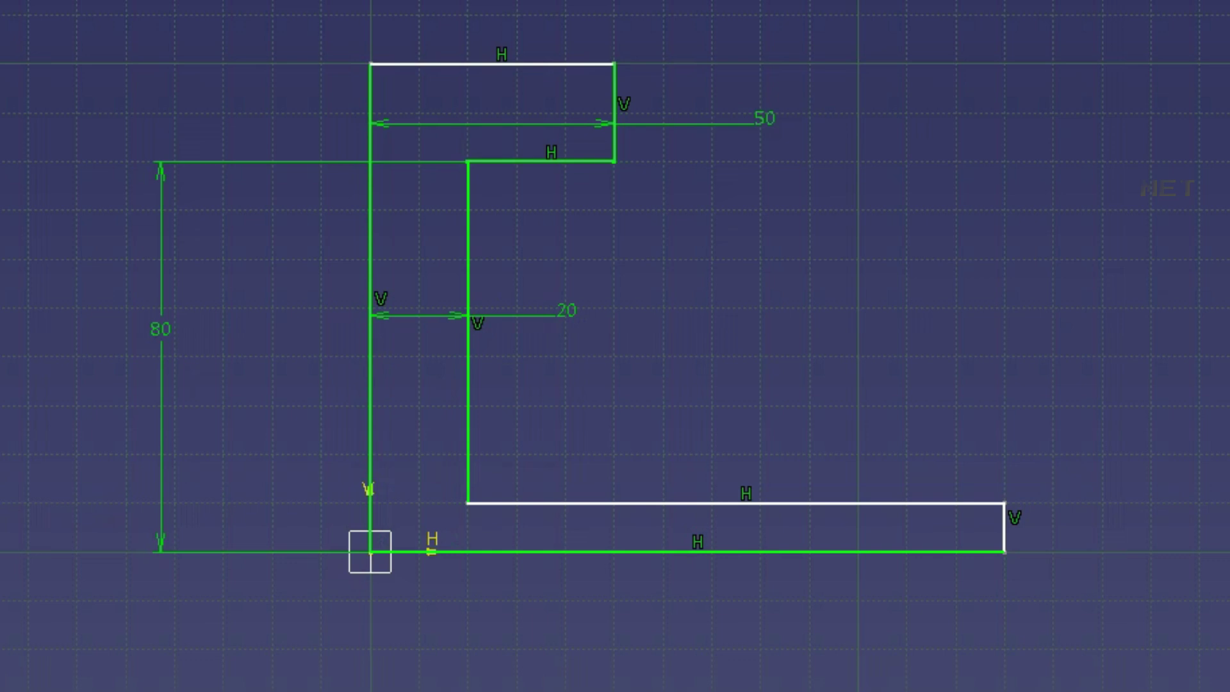
left_click(1004, 532)
left_click(1082, 419)
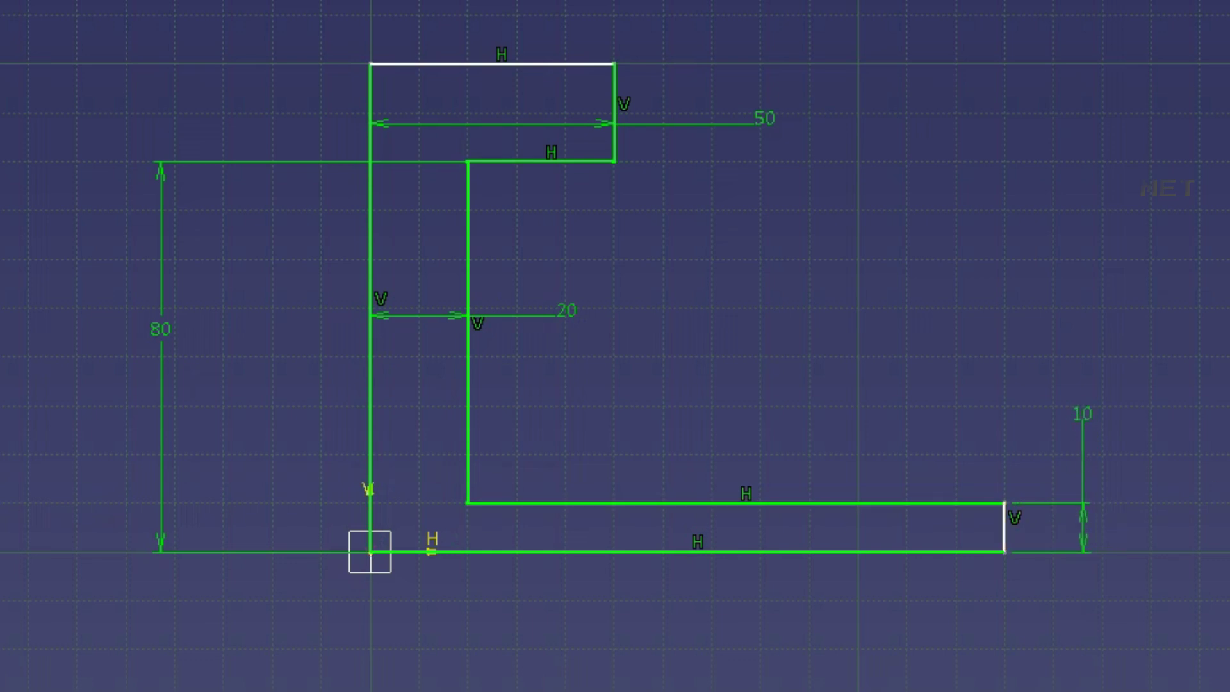
Step: Dimension the base's overall length and the height of the upper flange's end edge
left_click(370, 439)
left_click(1004, 535)
left_click(842, 645)
left_click(624, 119)
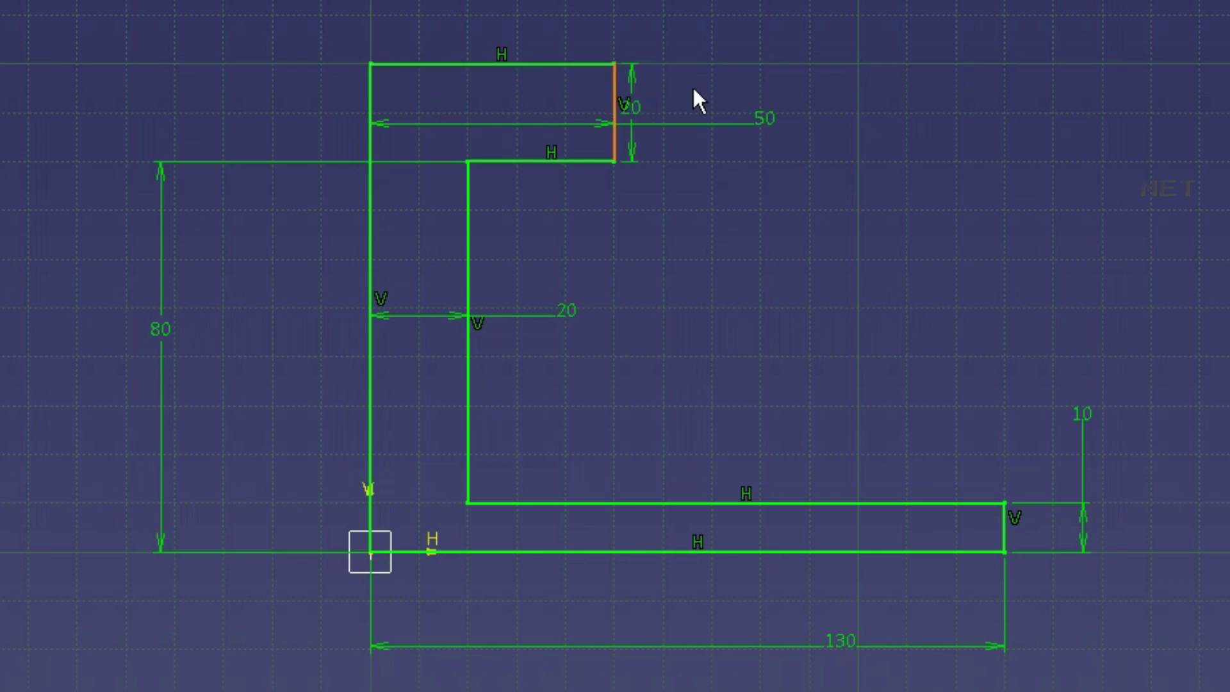
left_click(700, 21)
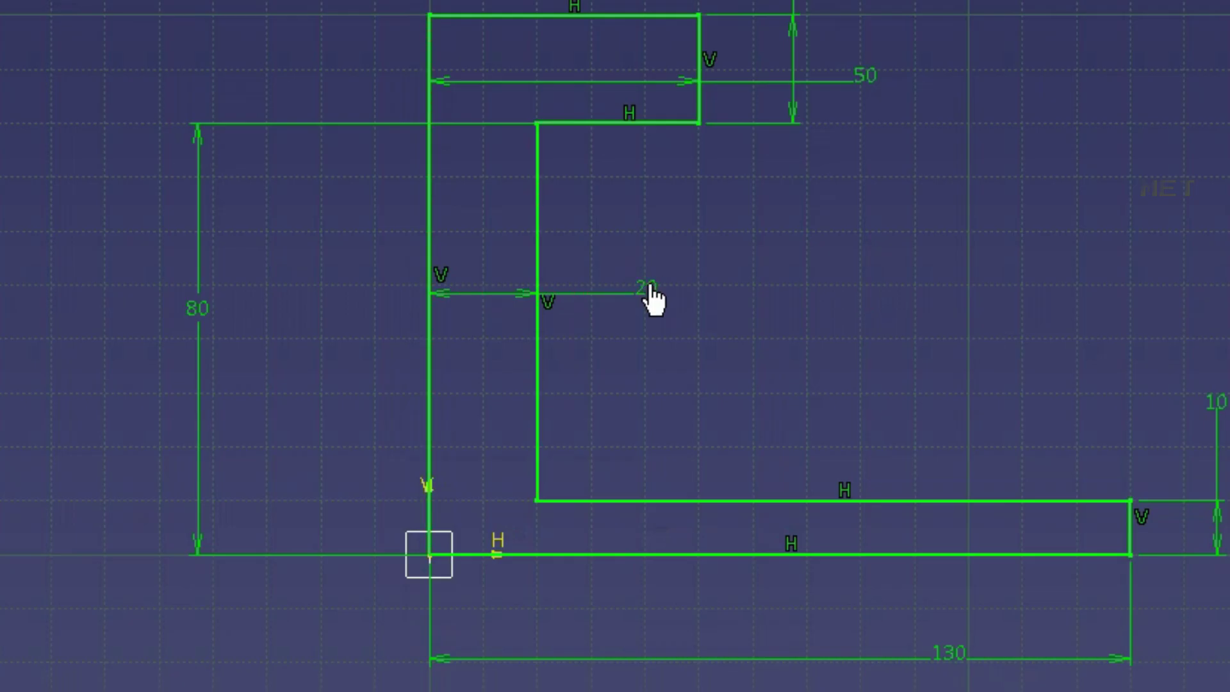
Step: Set the vertical web's thickness to 7 mm and the upper flange's height to 20 mm
double_click(698, 242)
type("7")
left_click(904, 556)
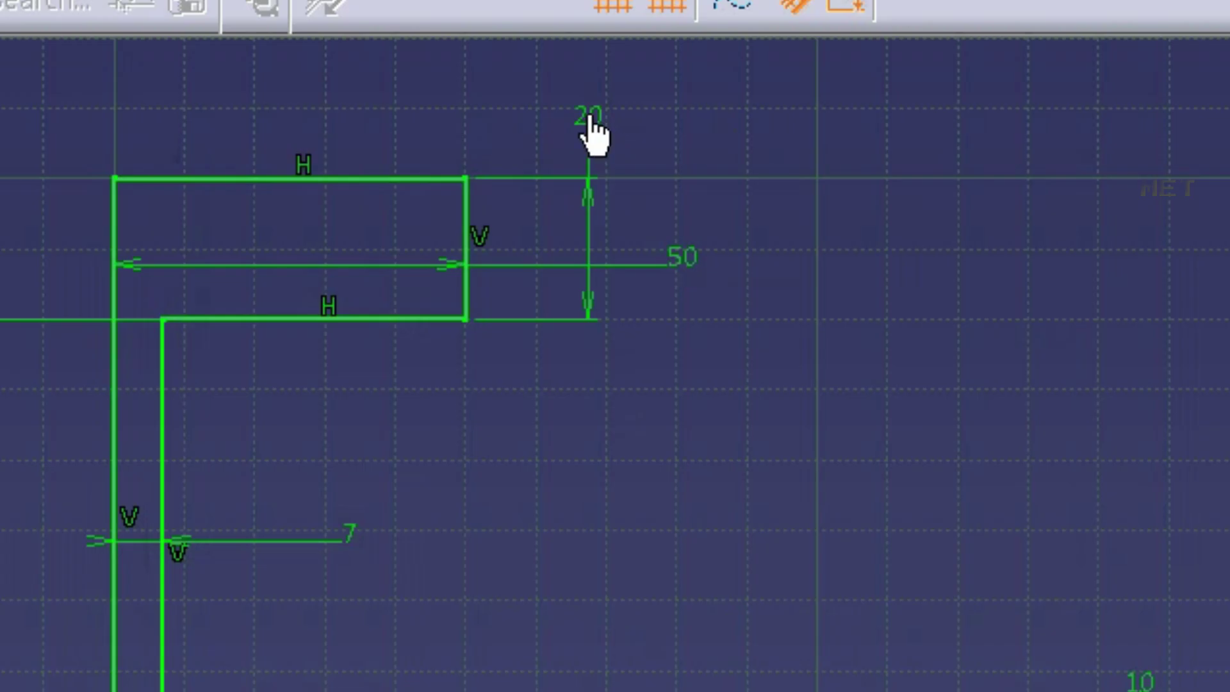
double_click(762, 98)
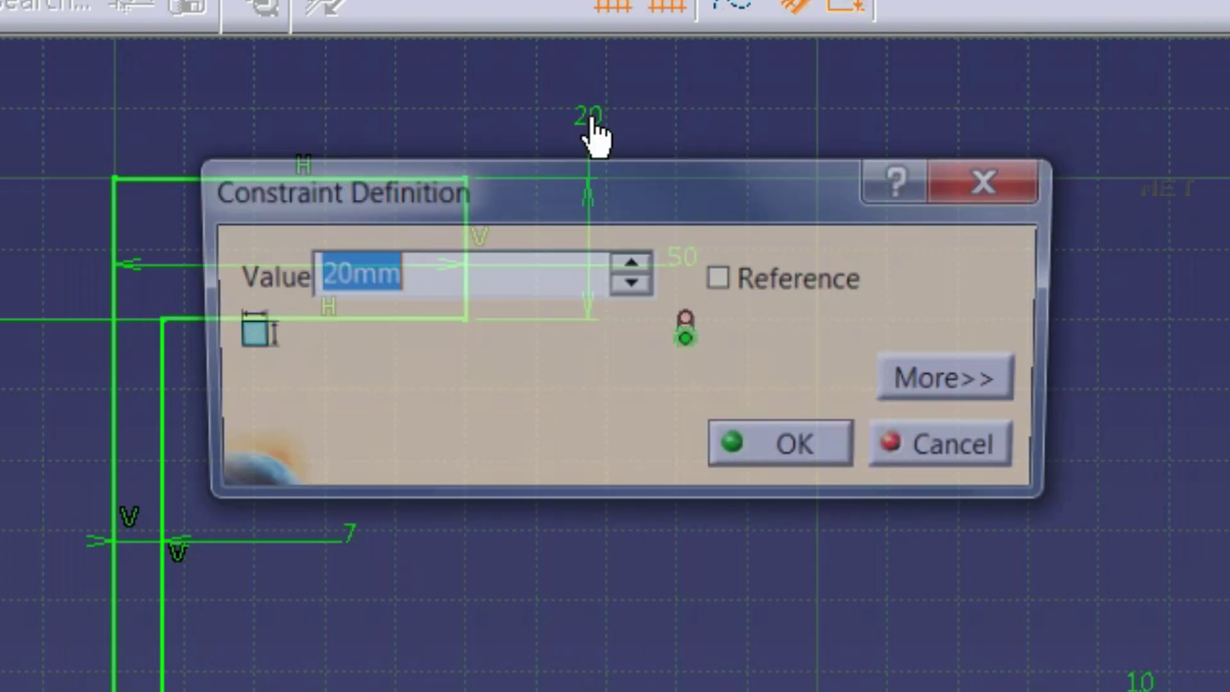
type("20")
left_click(760, 456)
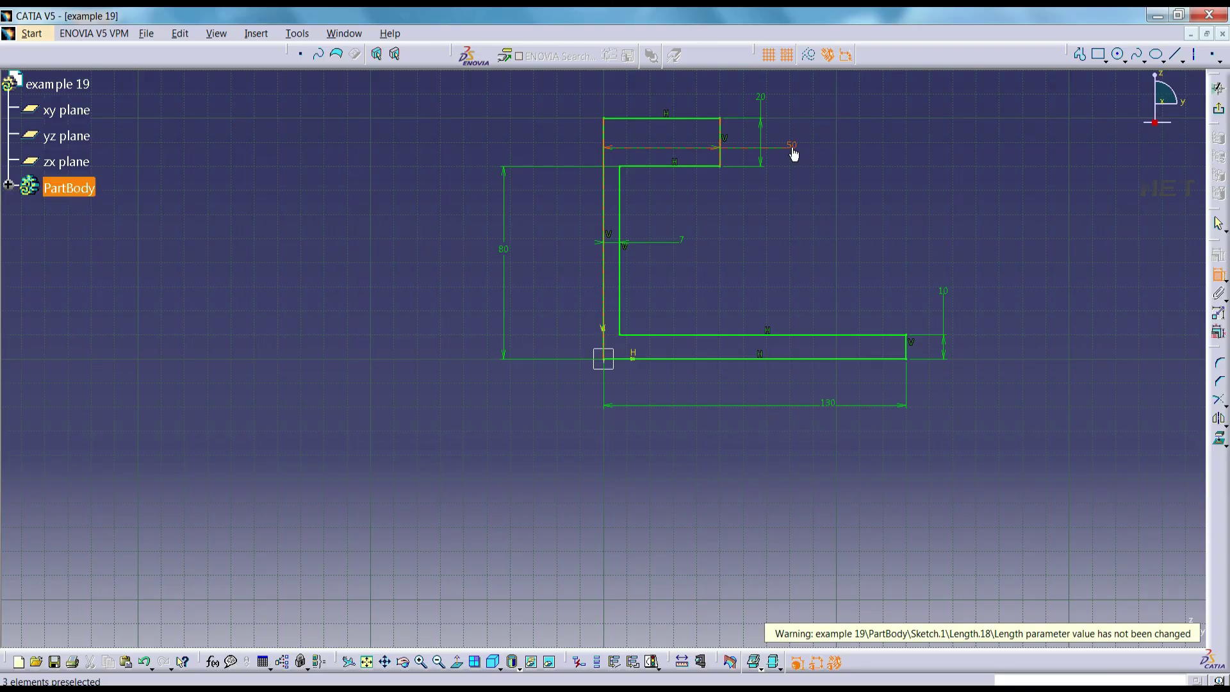
Step: Set the upper flange's width to 13 mm and the height of its underside above the base line to 55 mm
double_click(792, 146)
type("13")
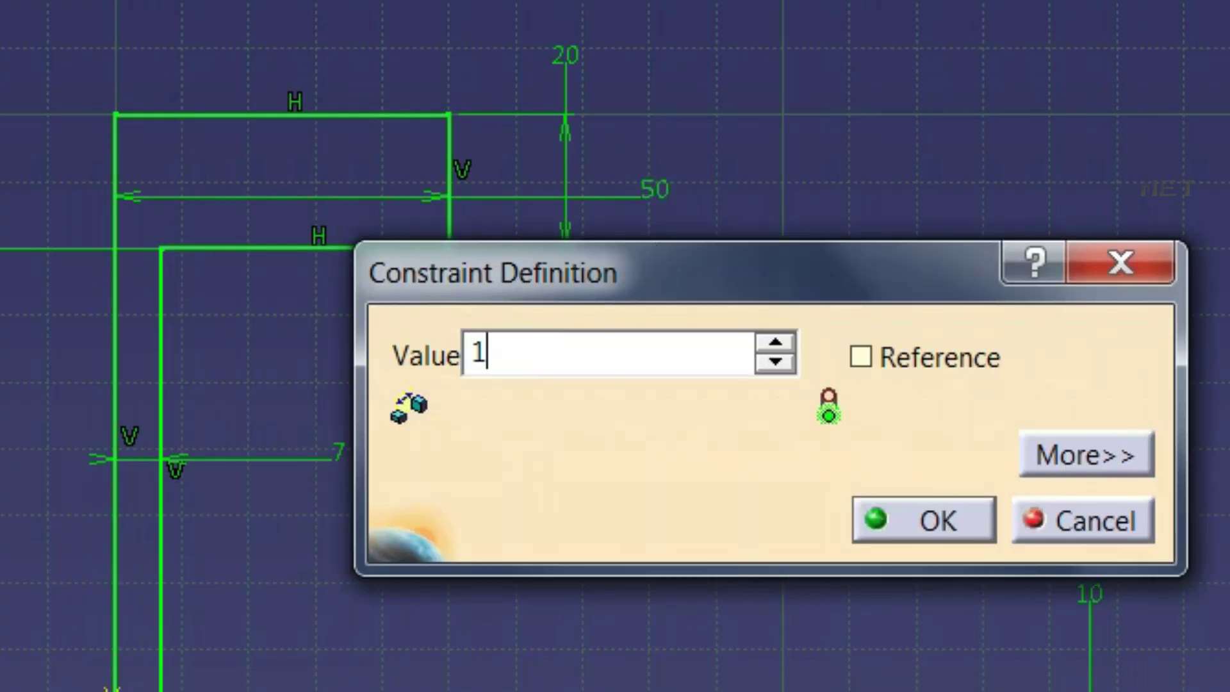
left_click(890, 507)
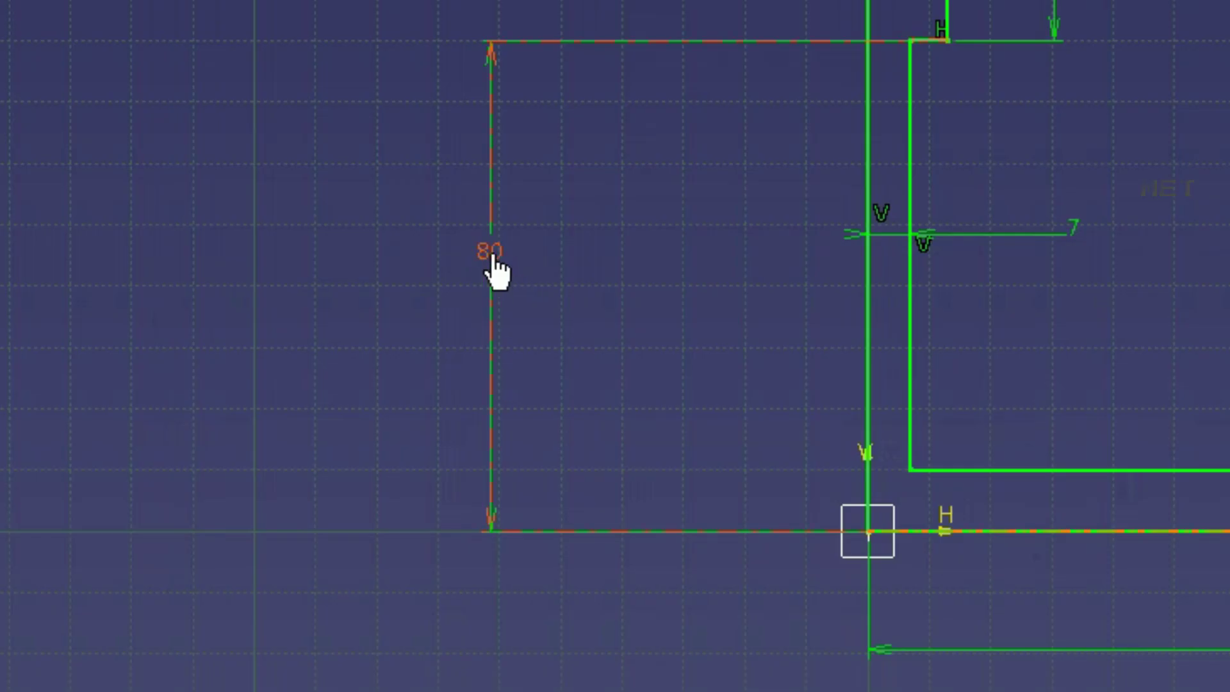
double_click(460, 249)
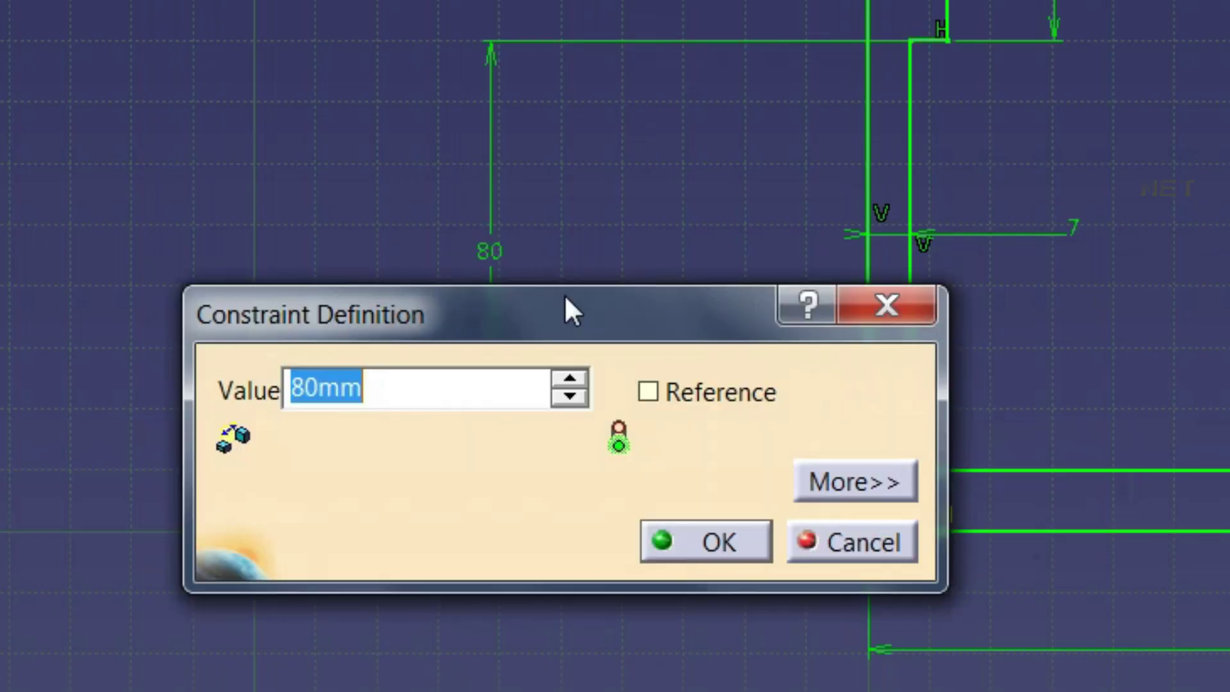
type("55")
left_click(706, 541)
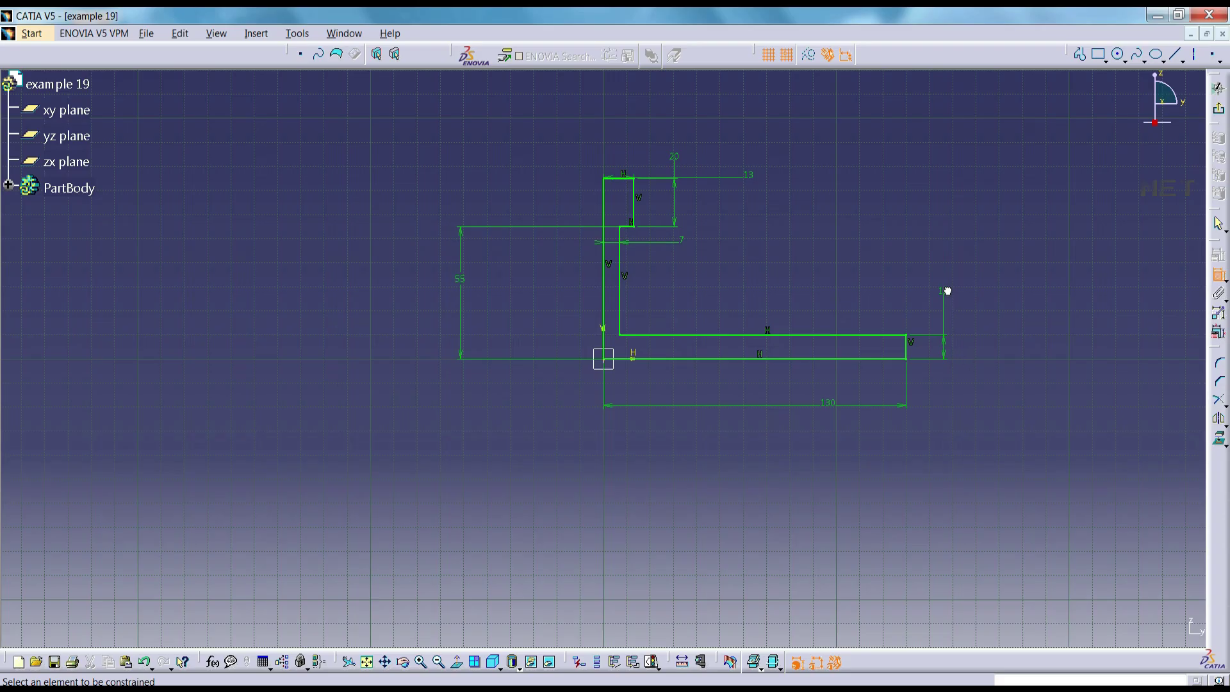
Step: Finish the profile sketch with a base thickness of 10 mm and a base length of 30 mm
double_click(946, 291)
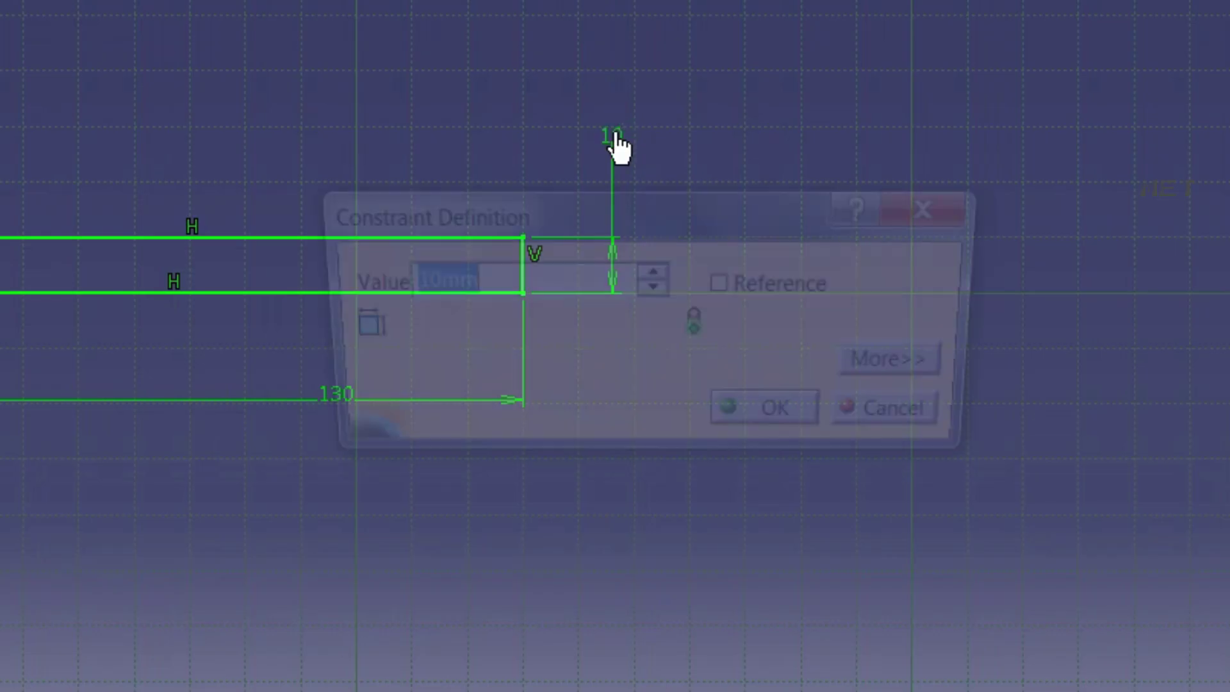
type("10")
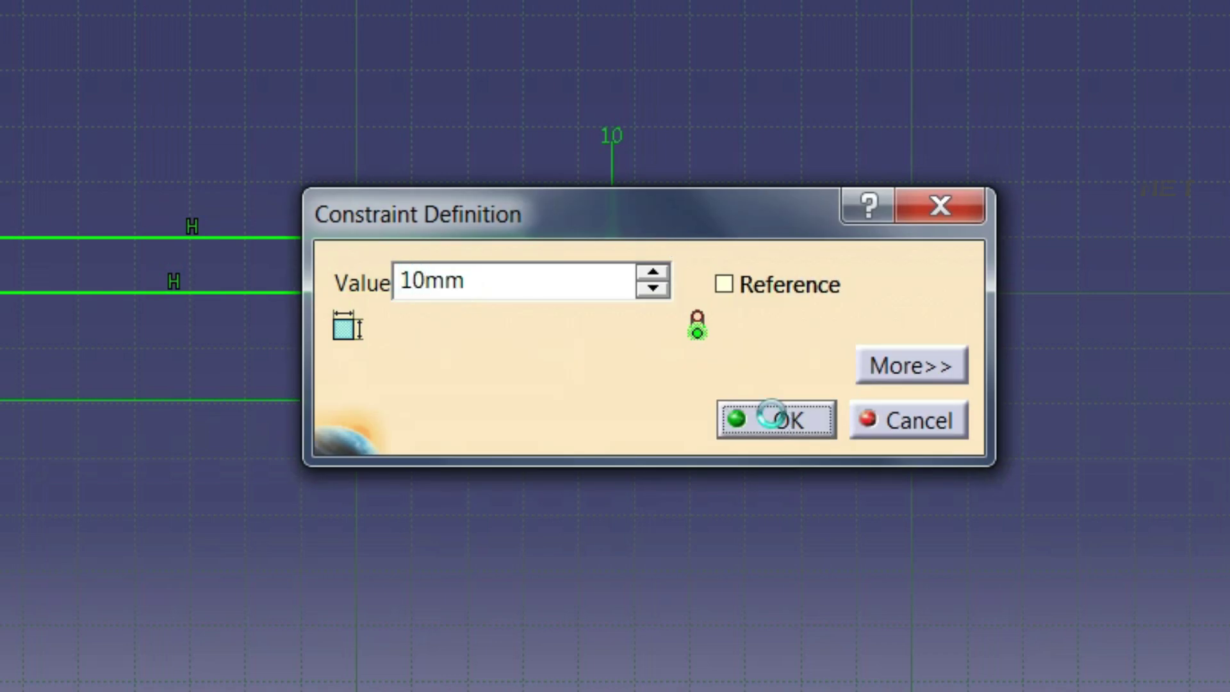
left_click(771, 415)
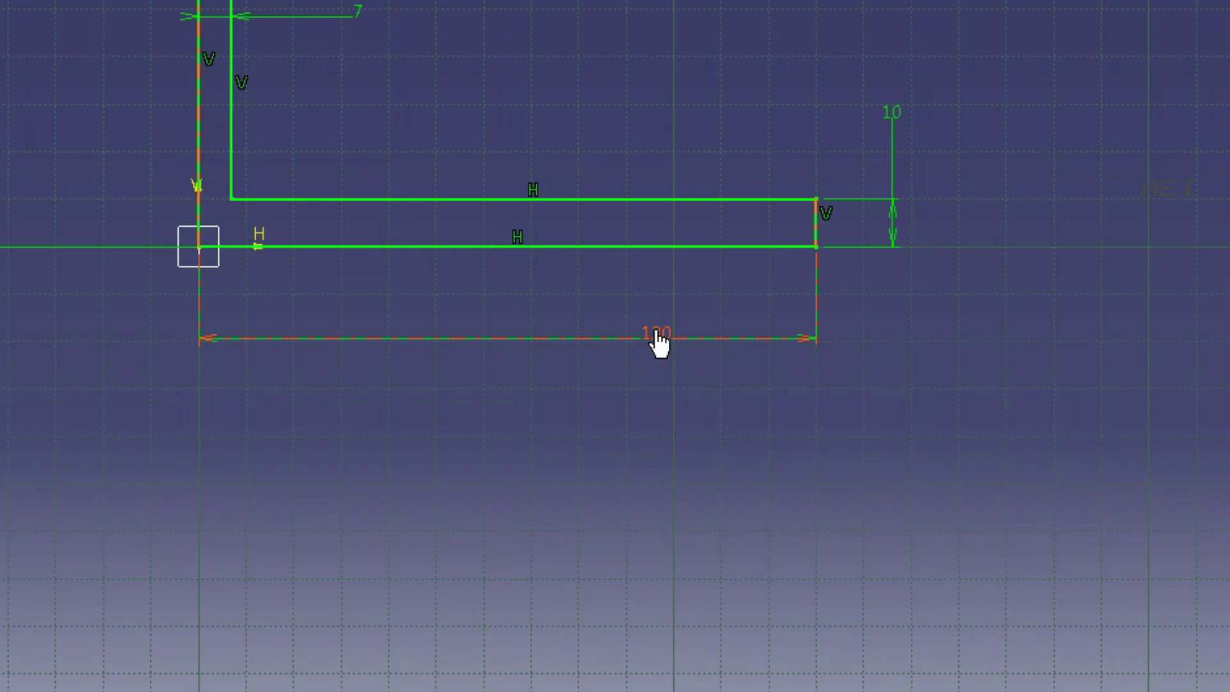
double_click(829, 408)
type("30")
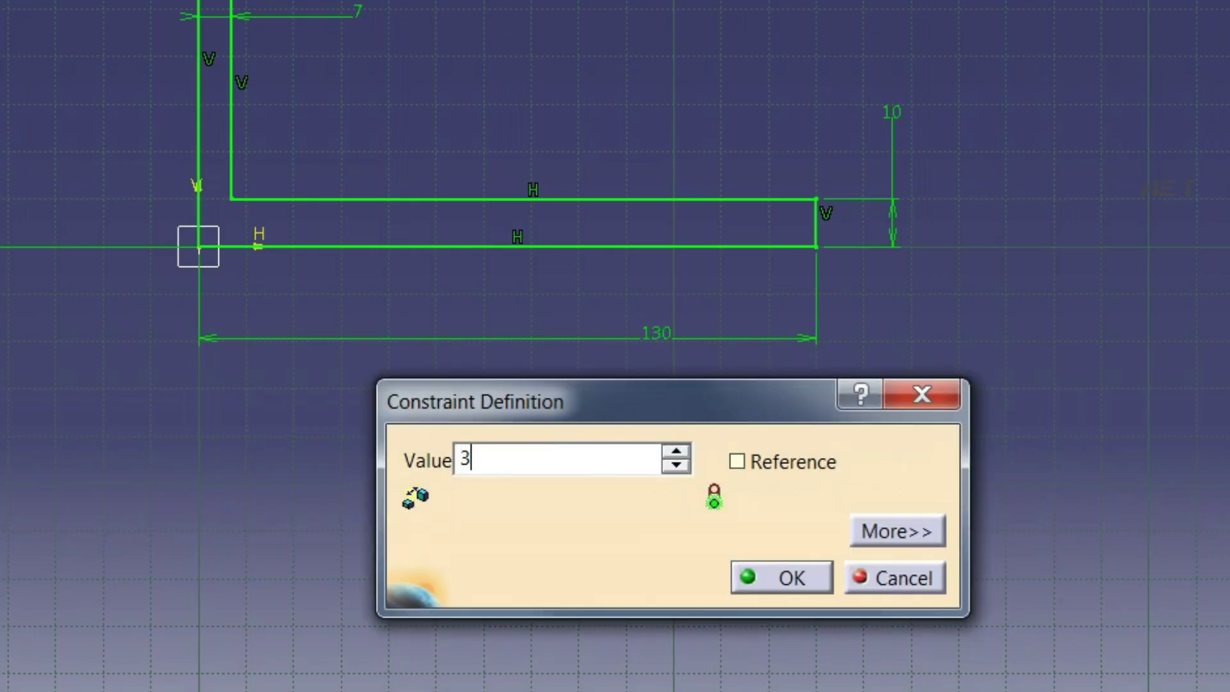
left_click(741, 582)
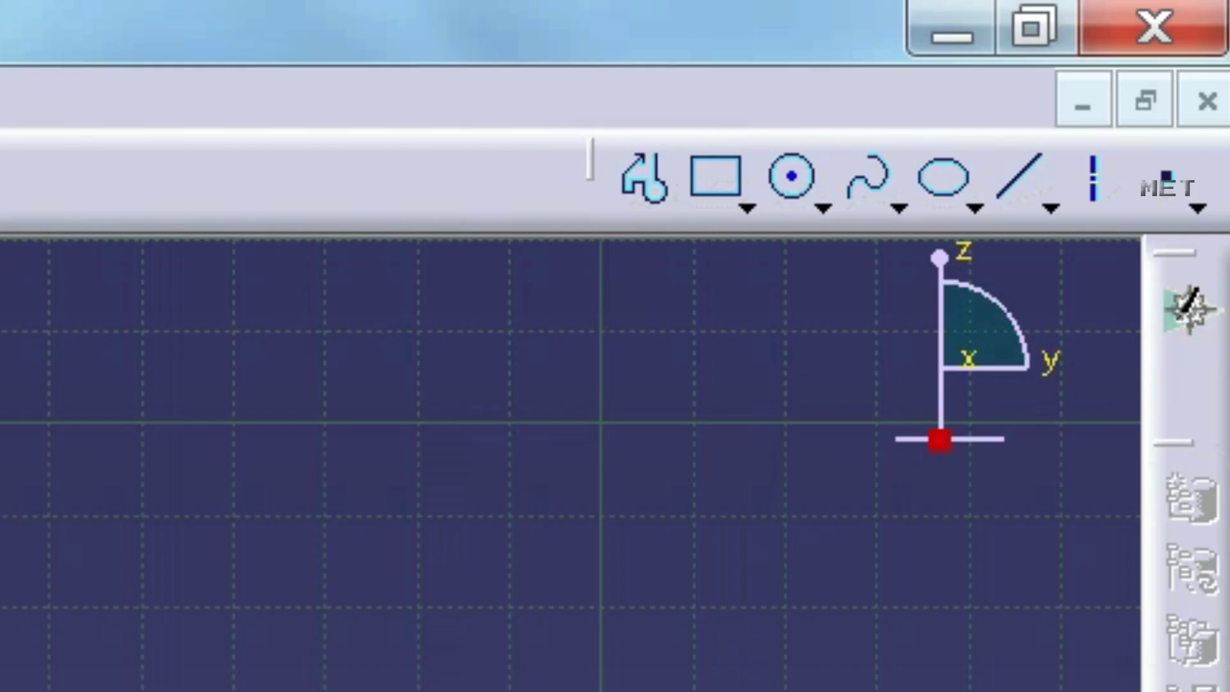
left_click(1219, 112)
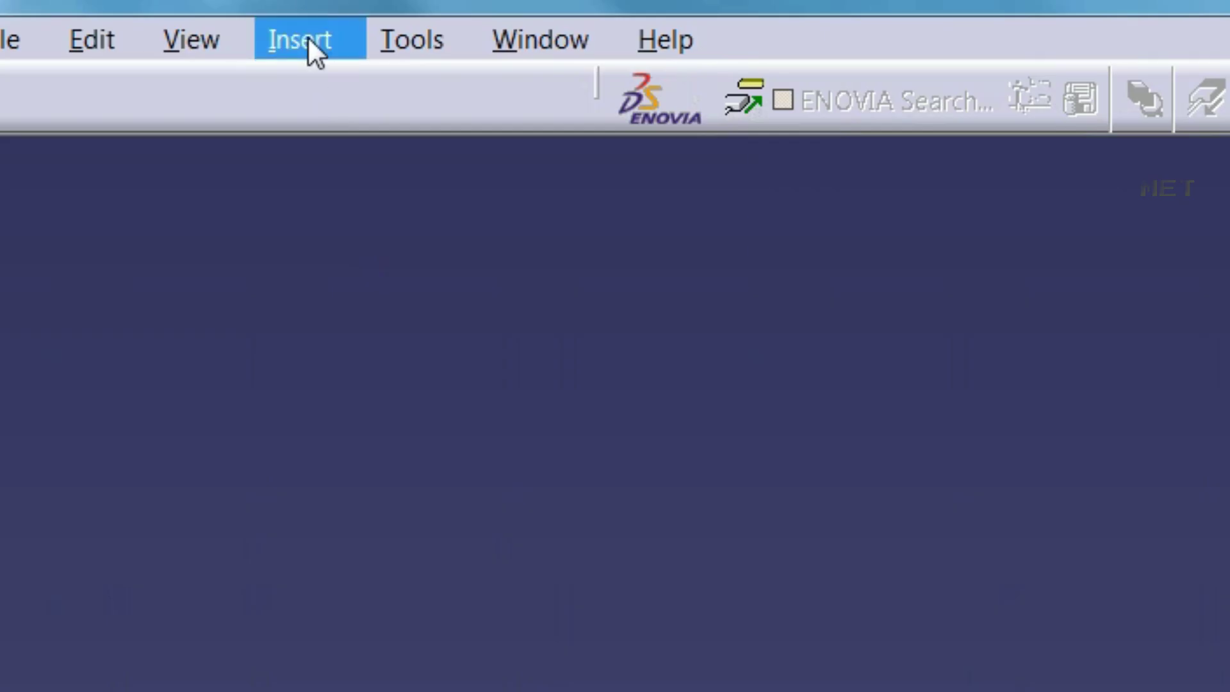
Step: Pad the profile sketch with a length of 17.5 mm and mirrored extent
left_click(258, 36)
mouse_move(529, 538)
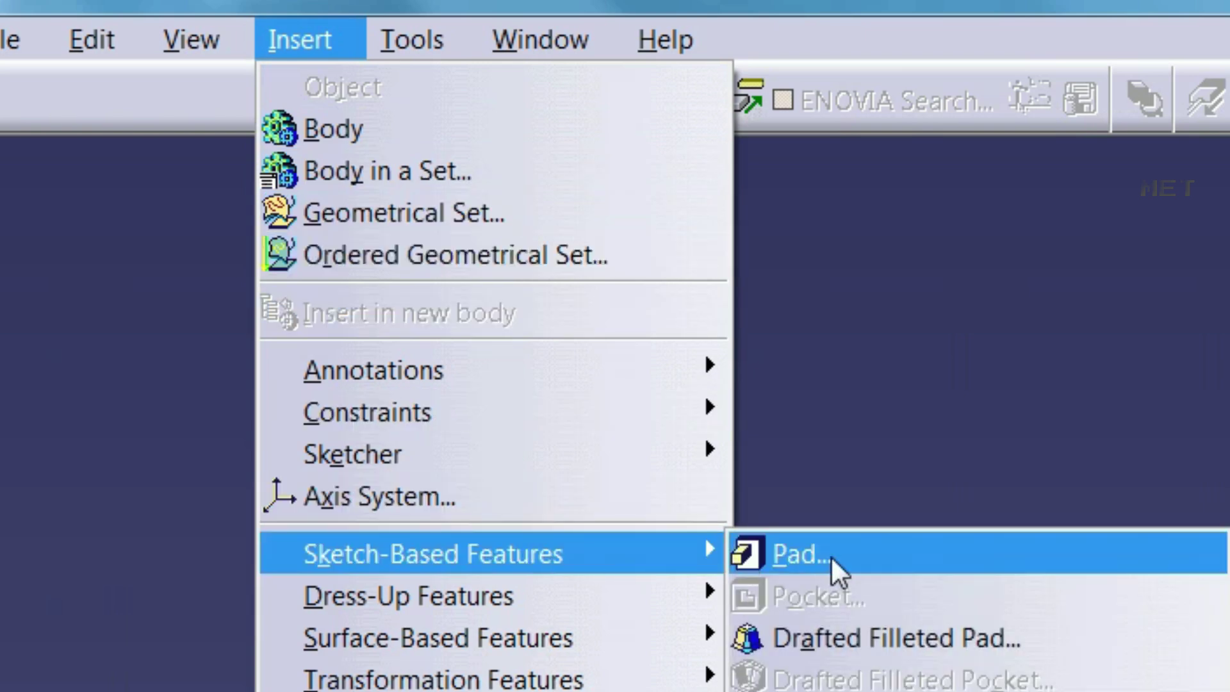
left_click(830, 555)
type("17.5")
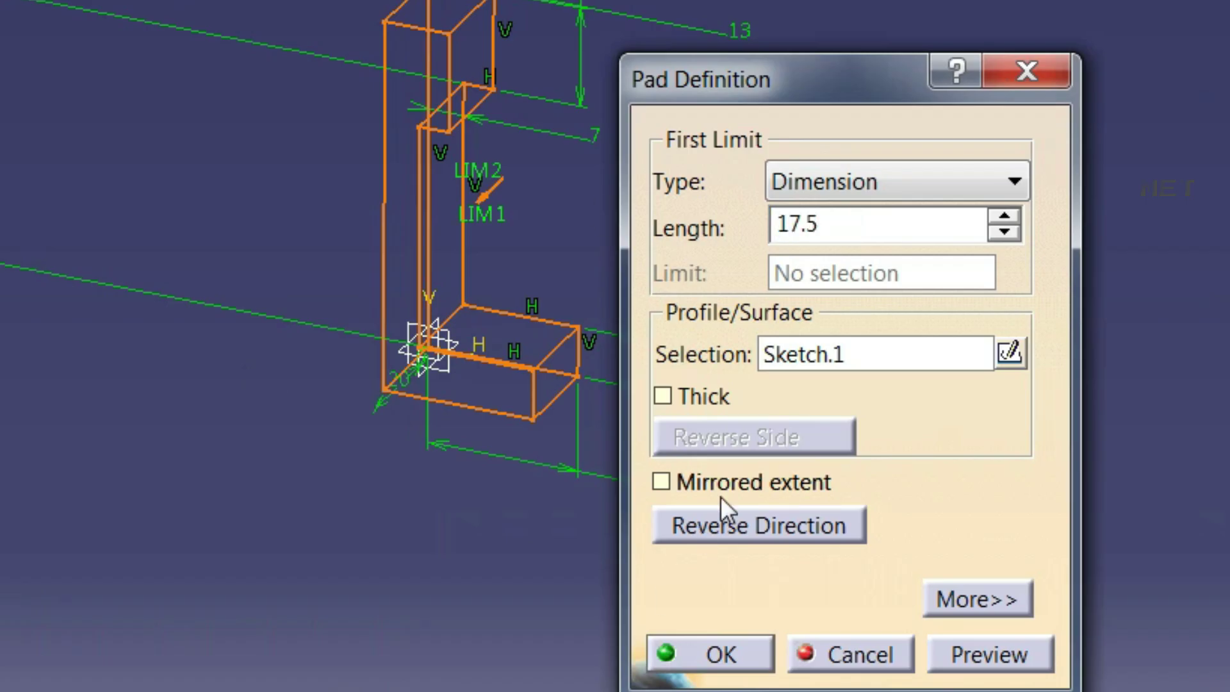
left_click(728, 479)
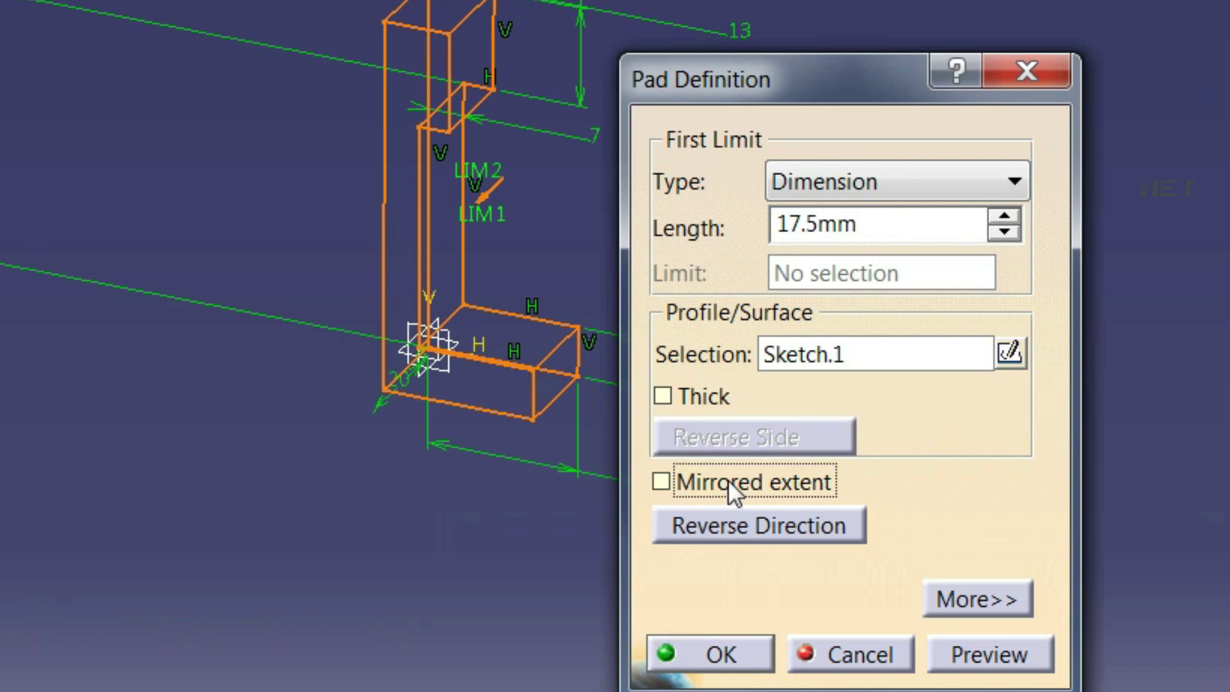
left_click(741, 670)
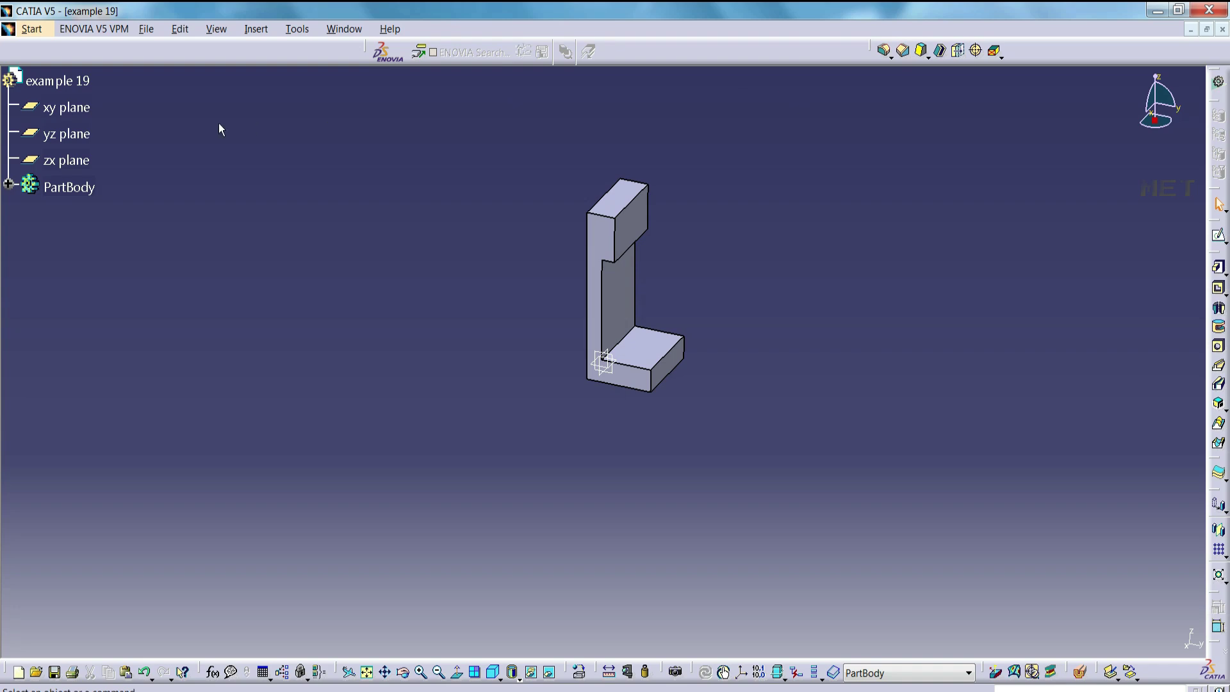
Step: Sketch a rectangle about 20 mm wide and 30 mm high on the zx plane, centred on the vertical axis and resting on the base's upper edge
left_click(78, 160)
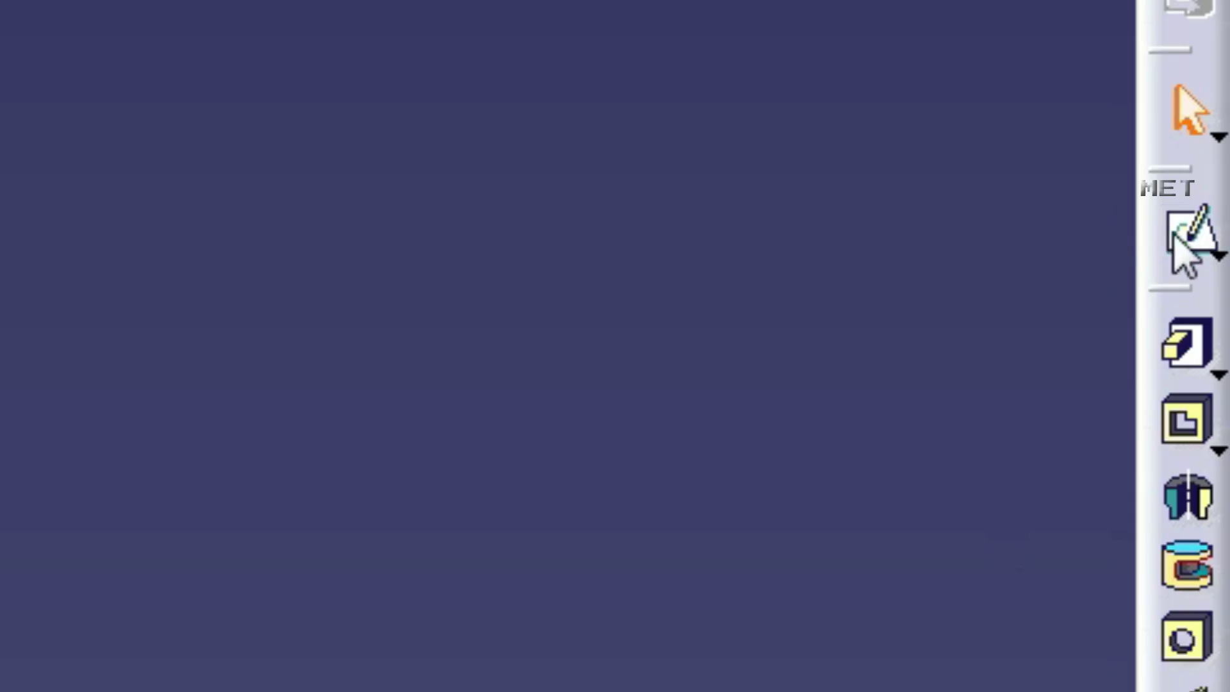
left_click(1218, 236)
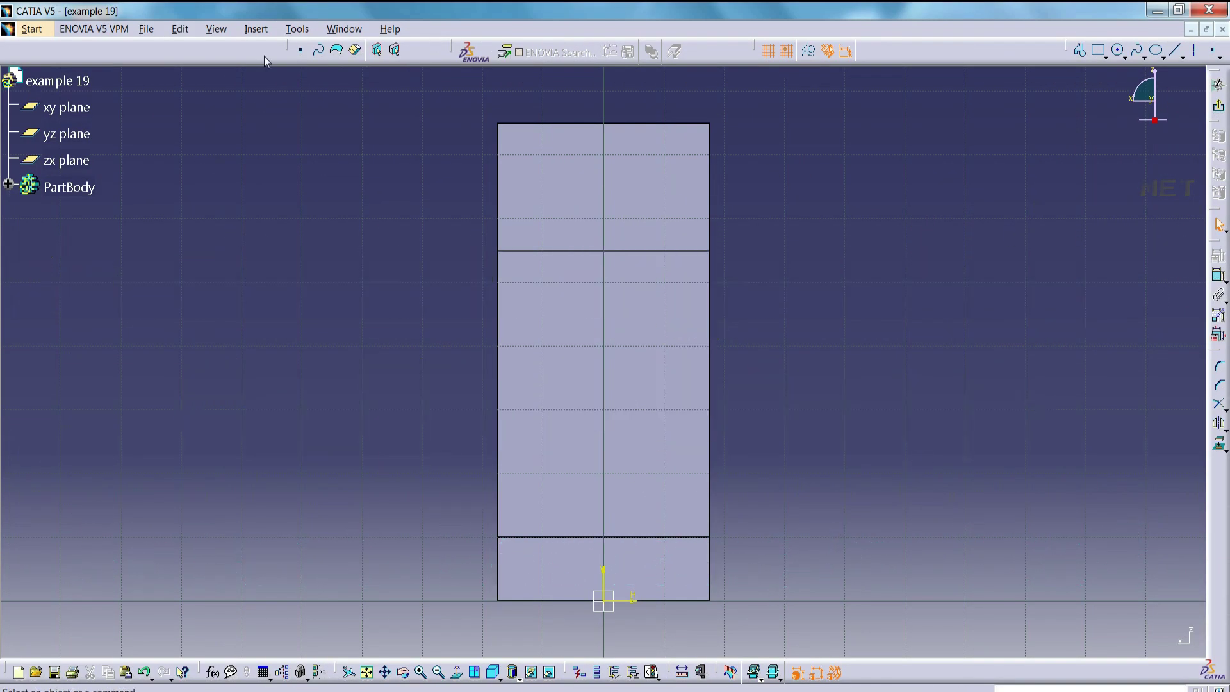
left_click(262, 31)
mouse_move(271, 80)
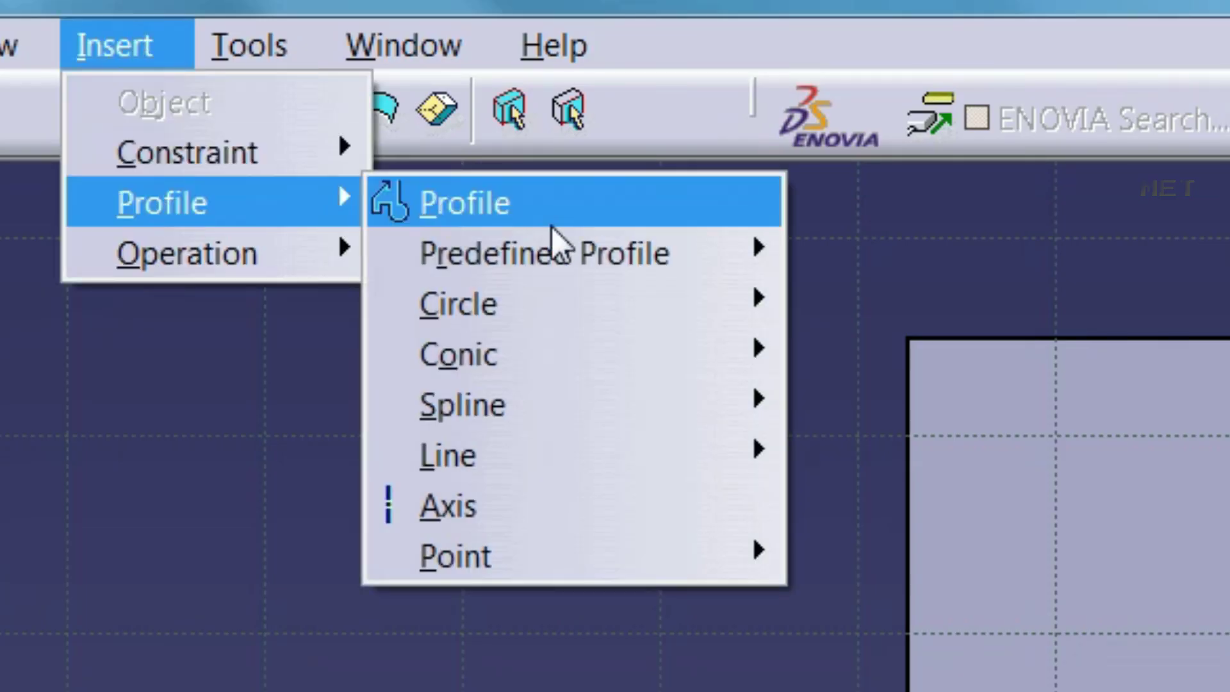
mouse_move(443, 91)
left_click(900, 253)
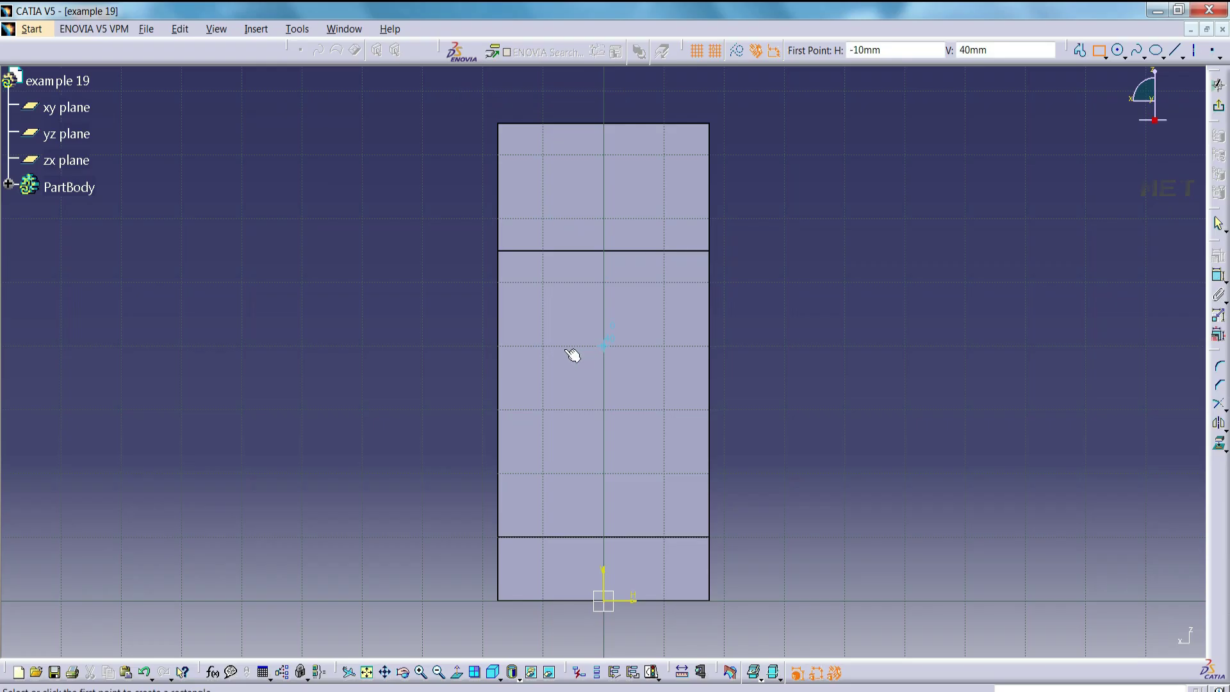
left_click(543, 346)
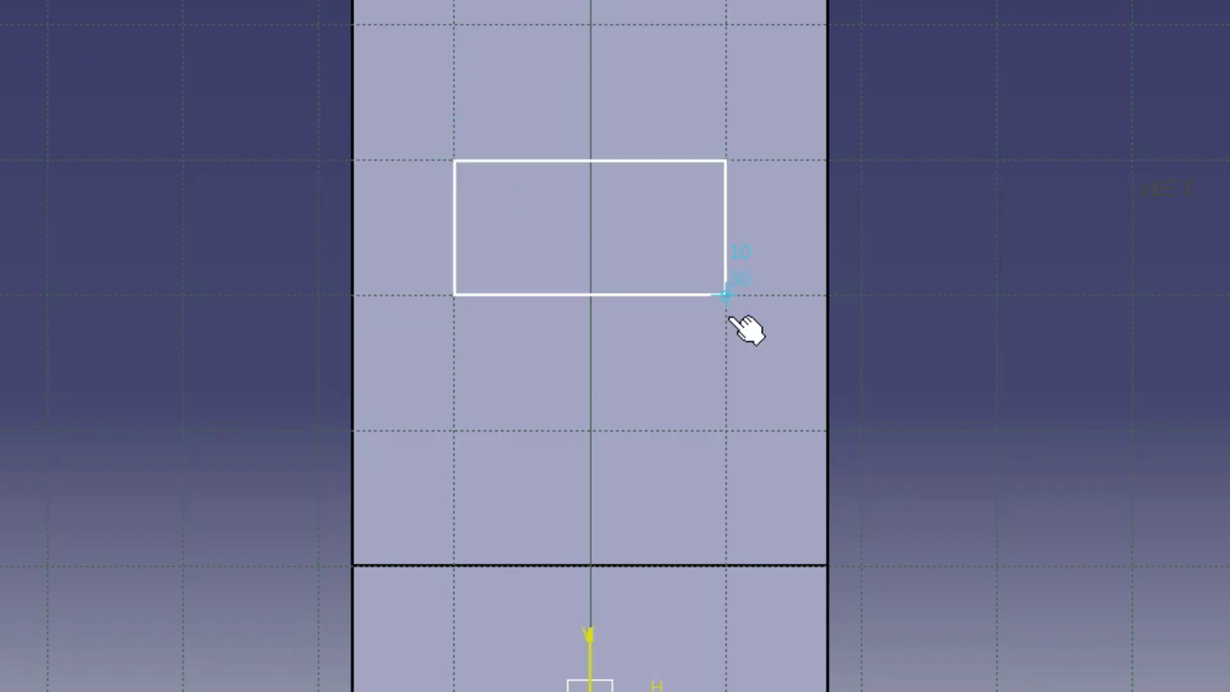
left_click(664, 536)
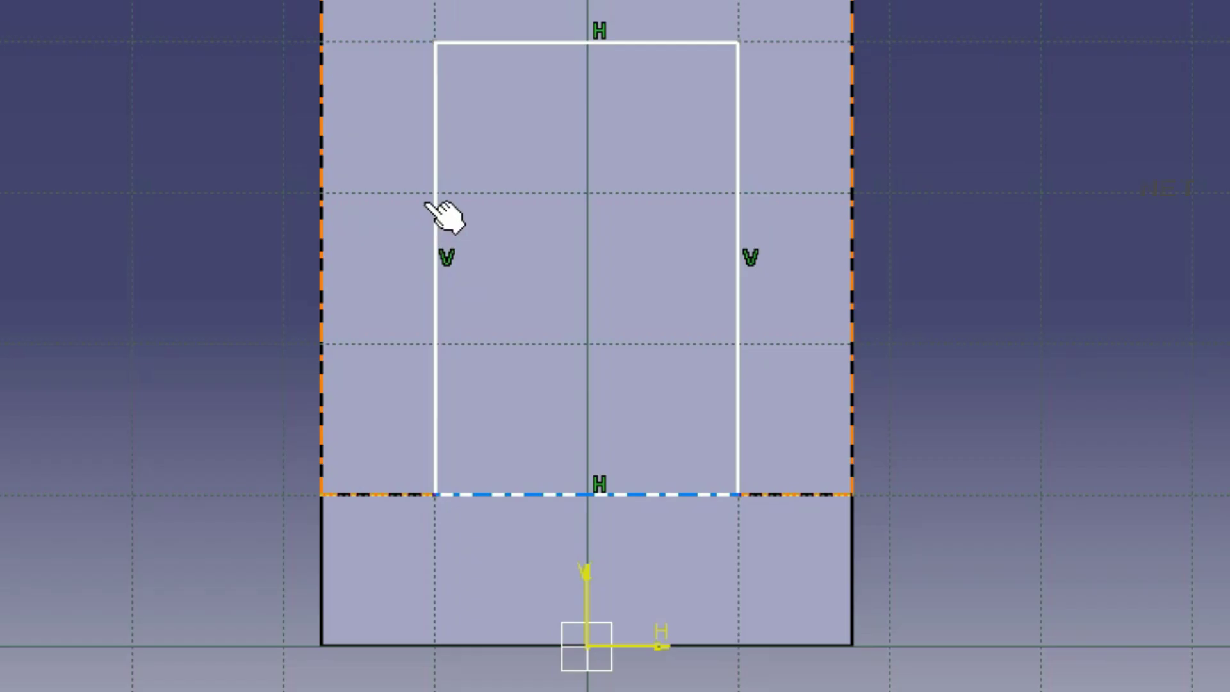
Step: Constrain the rectangle's two vertical sides to be symmetric about the vertical axis
left_click(482, 246)
left_click(737, 146, "ctrl")
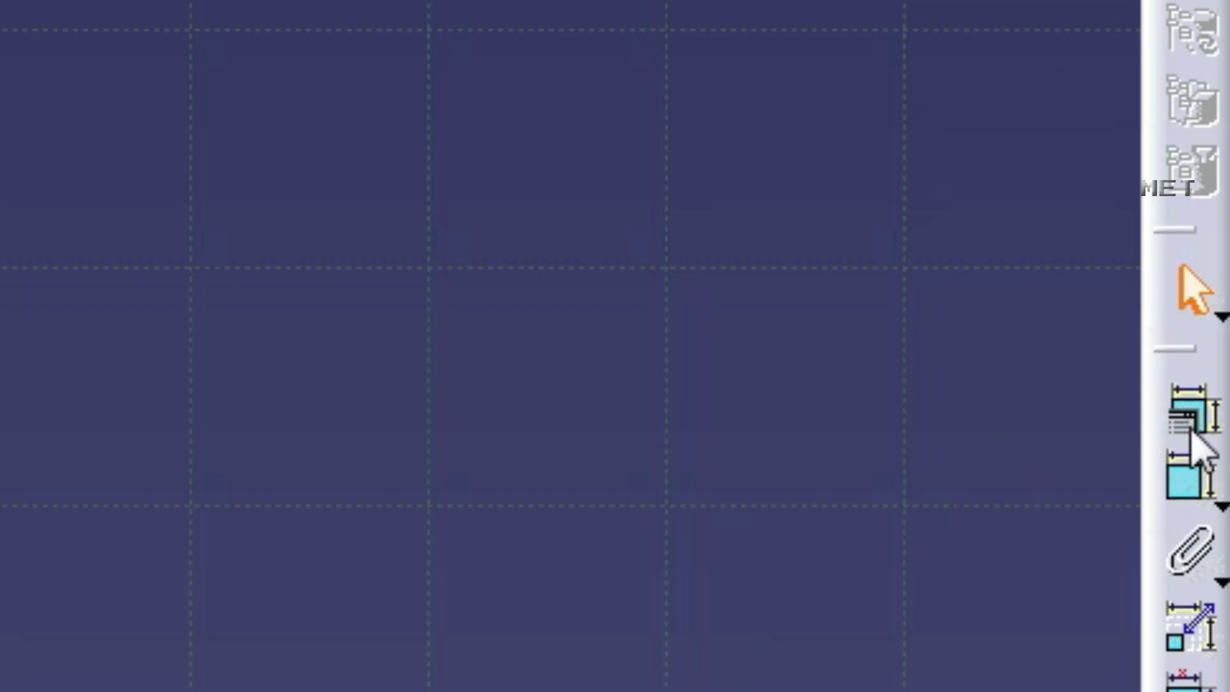
left_click(1218, 258)
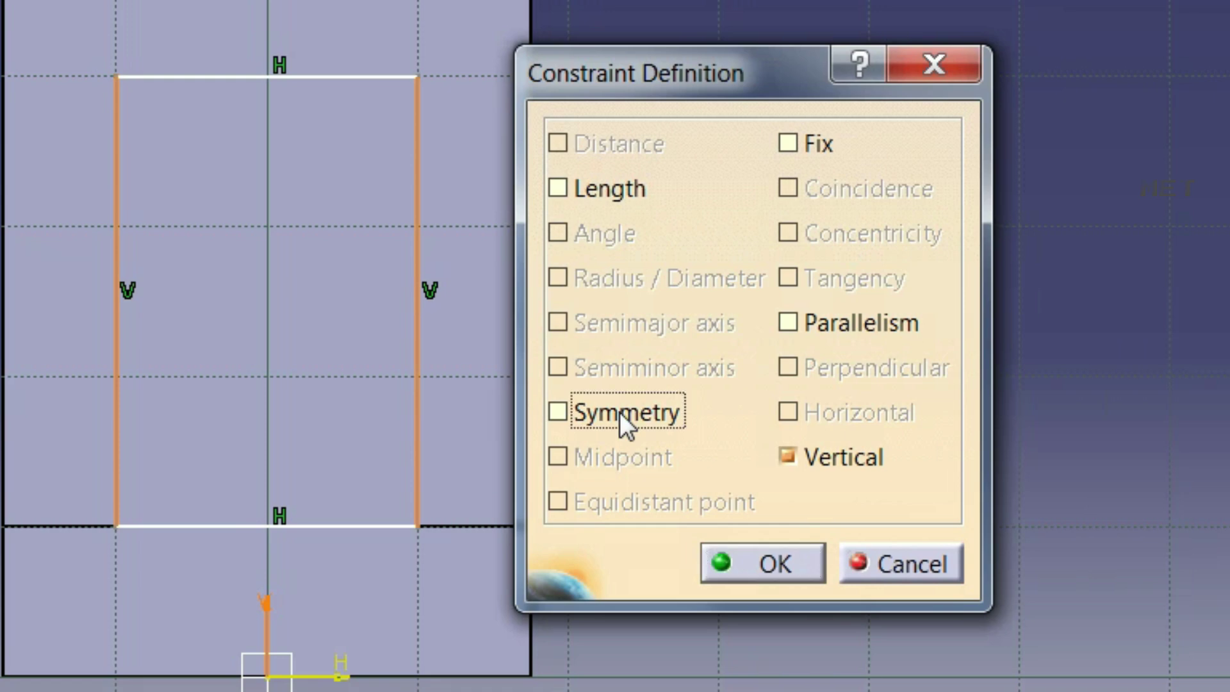
left_click(620, 412)
left_click(733, 555)
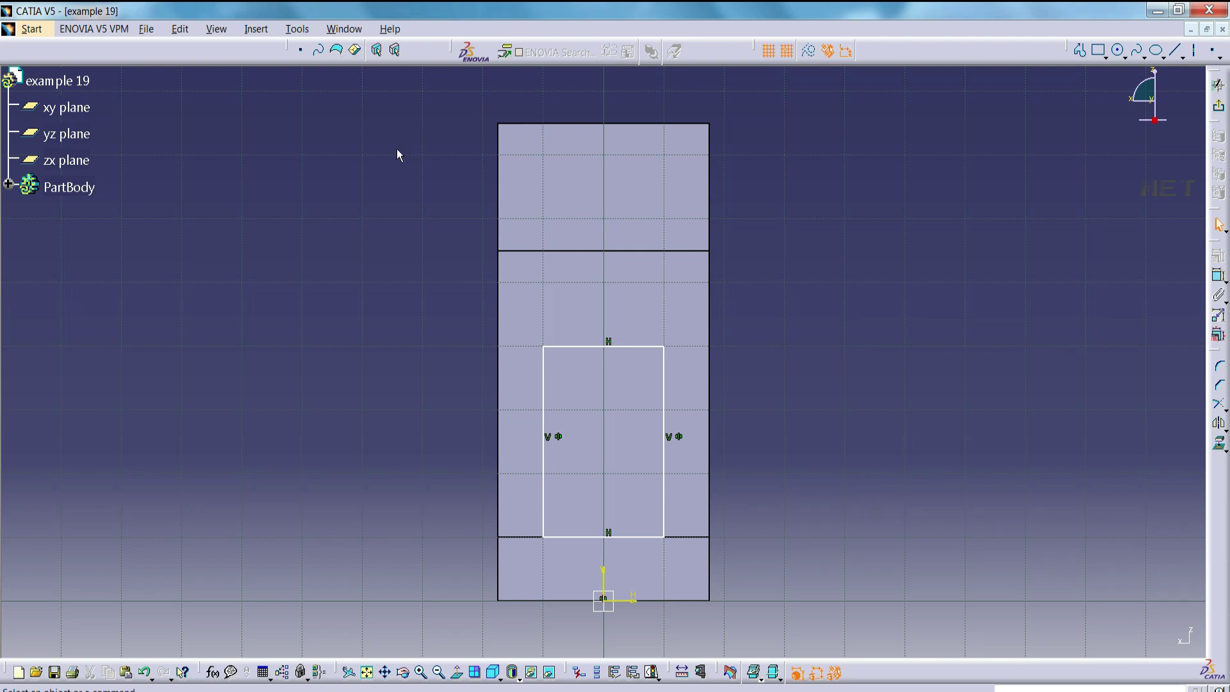
Step: Sketch a circle about 89 mm in diameter, centred on the vertical axis 30 mm above the origin
left_click(255, 30)
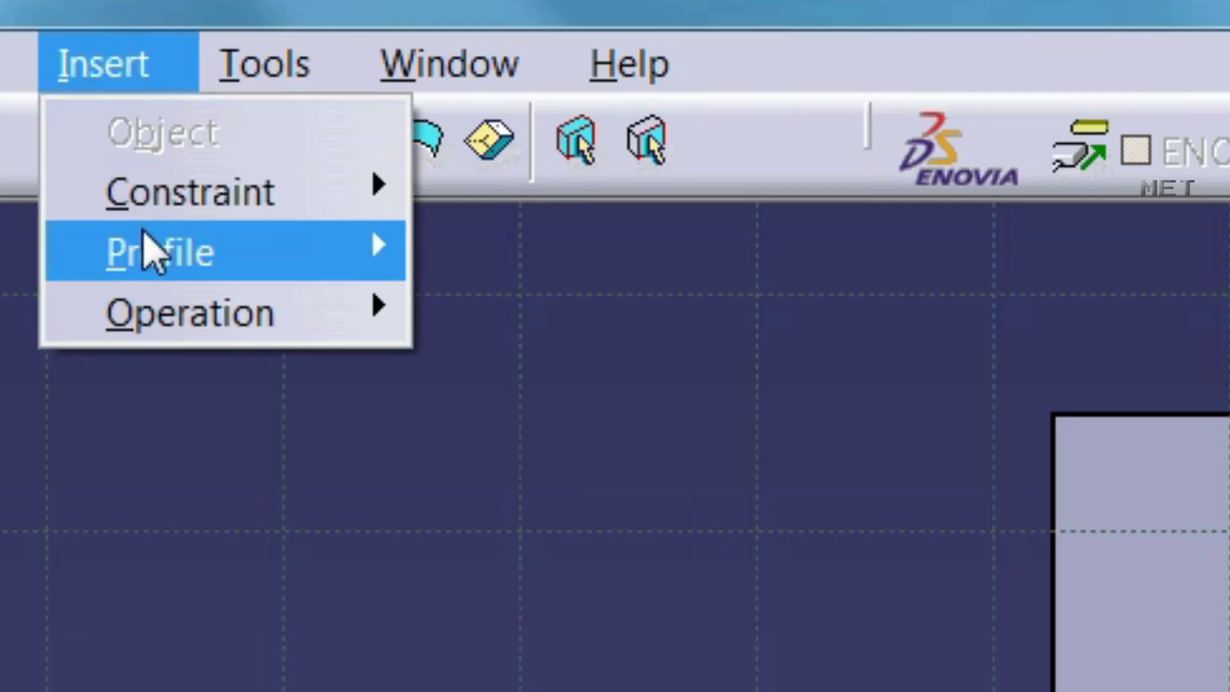
mouse_move(144, 234)
mouse_move(892, 371)
left_click(1076, 370)
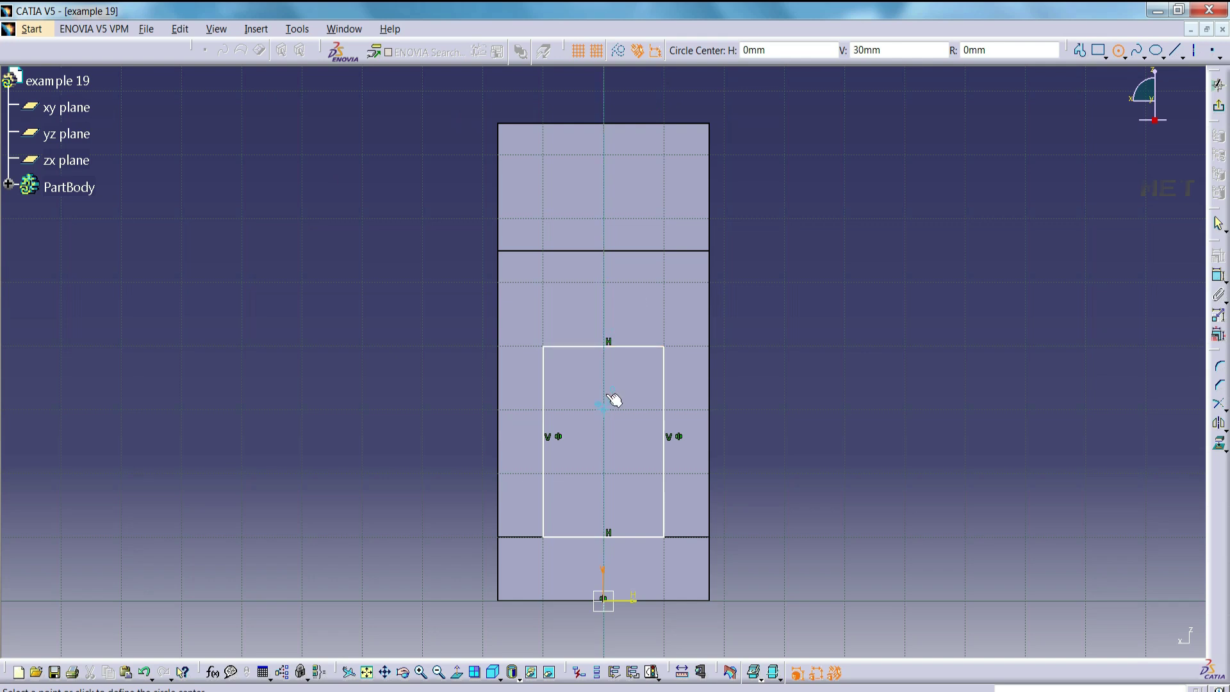
left_click(607, 403)
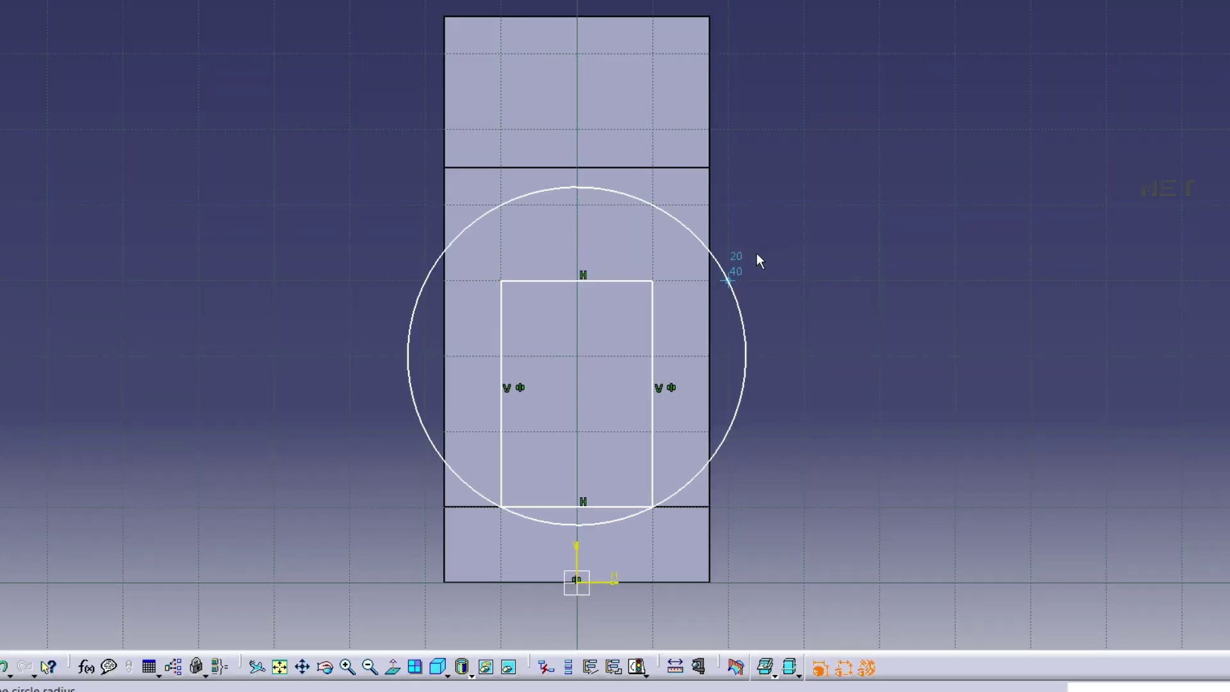
left_click(833, 298)
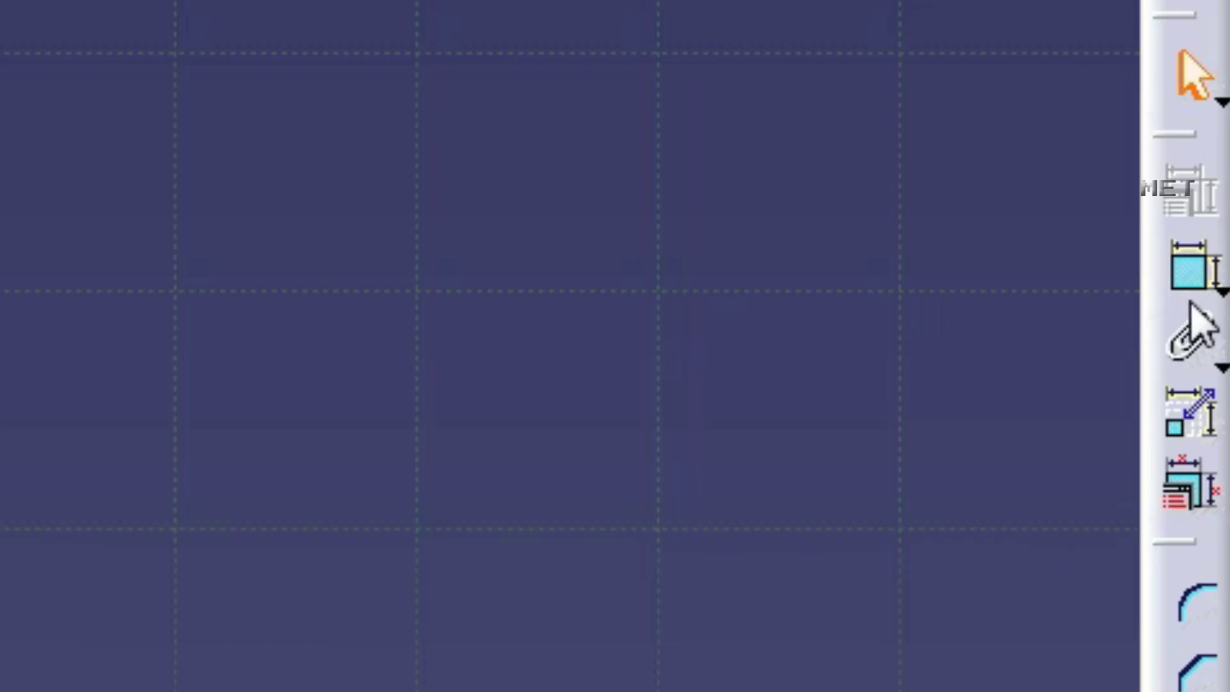
Step: Dimension the circle's diameter and centre position, the rectangle's width, and the offset of its lower side from the base's upper edge
left_click(1191, 282)
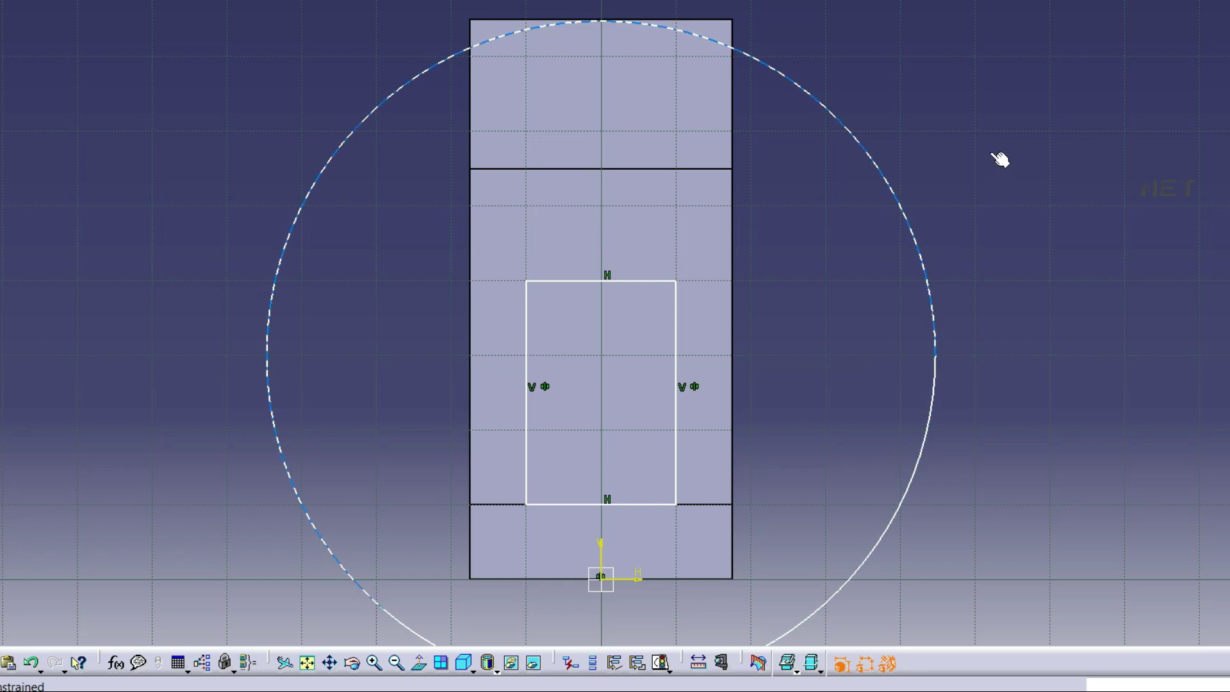
left_click(999, 158)
left_click(1003, 159)
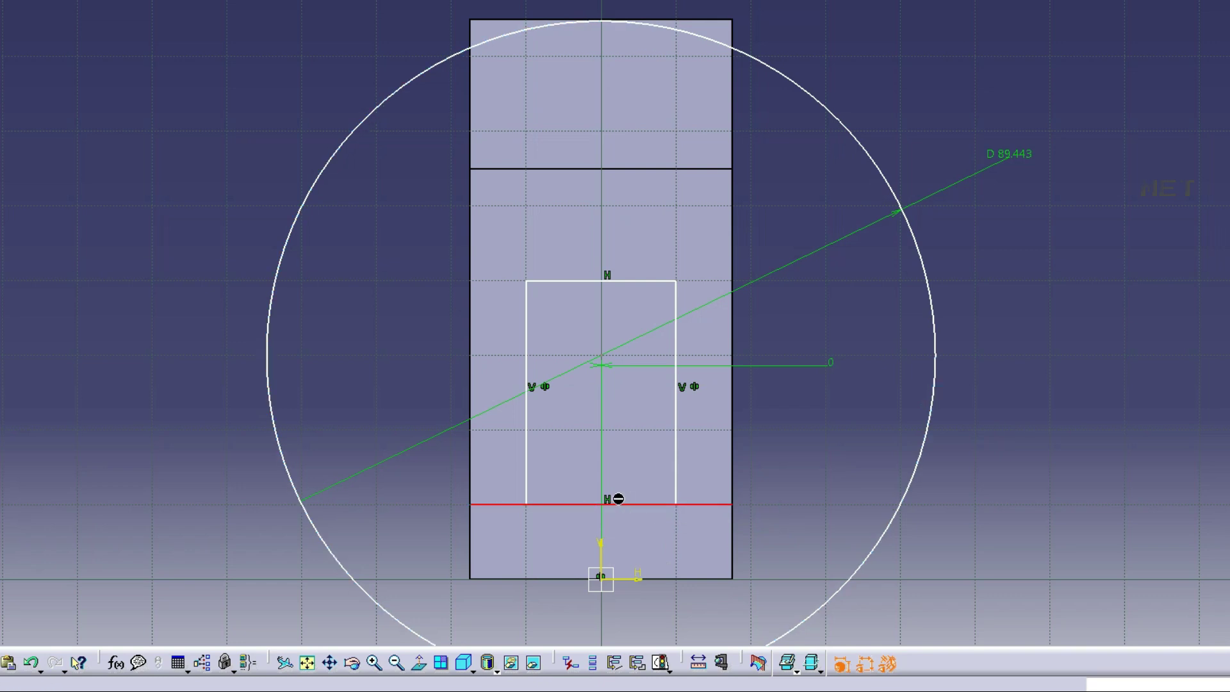
left_click(812, 484)
left_click(660, 495)
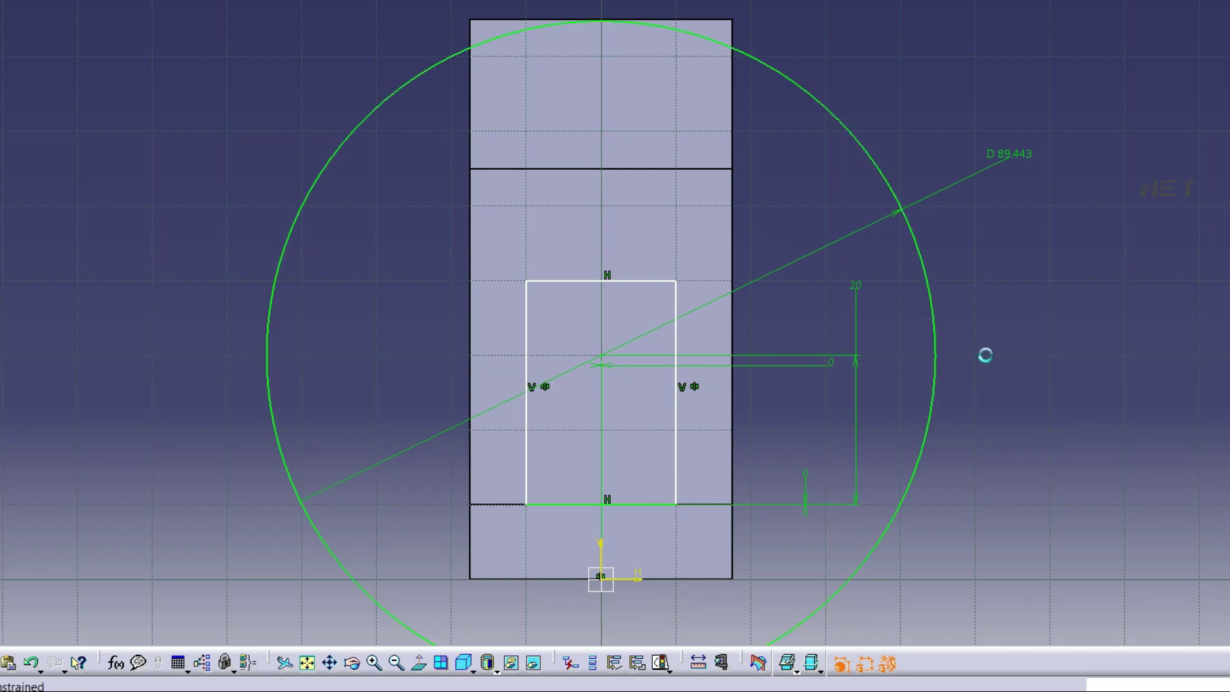
left_click(586, 281)
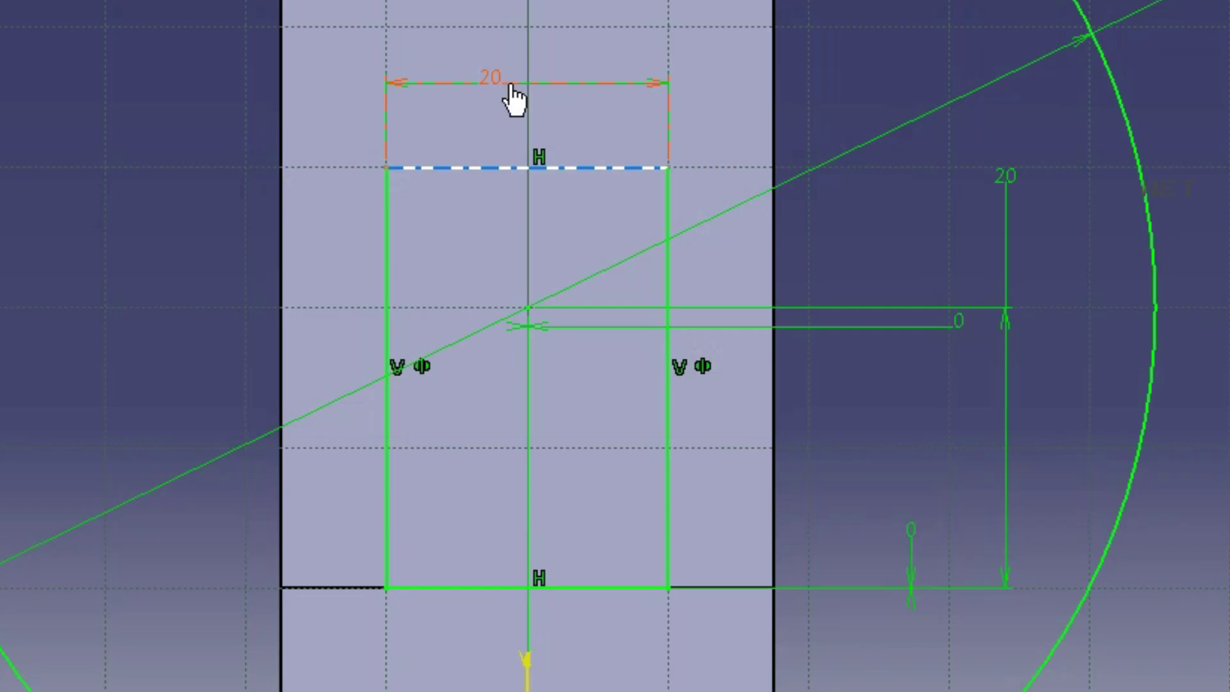
Step: Set the rectangle's width to 6 mm and the circle centre's height above the base's upper edge to 20 mm
double_click(597, 301)
type("6")
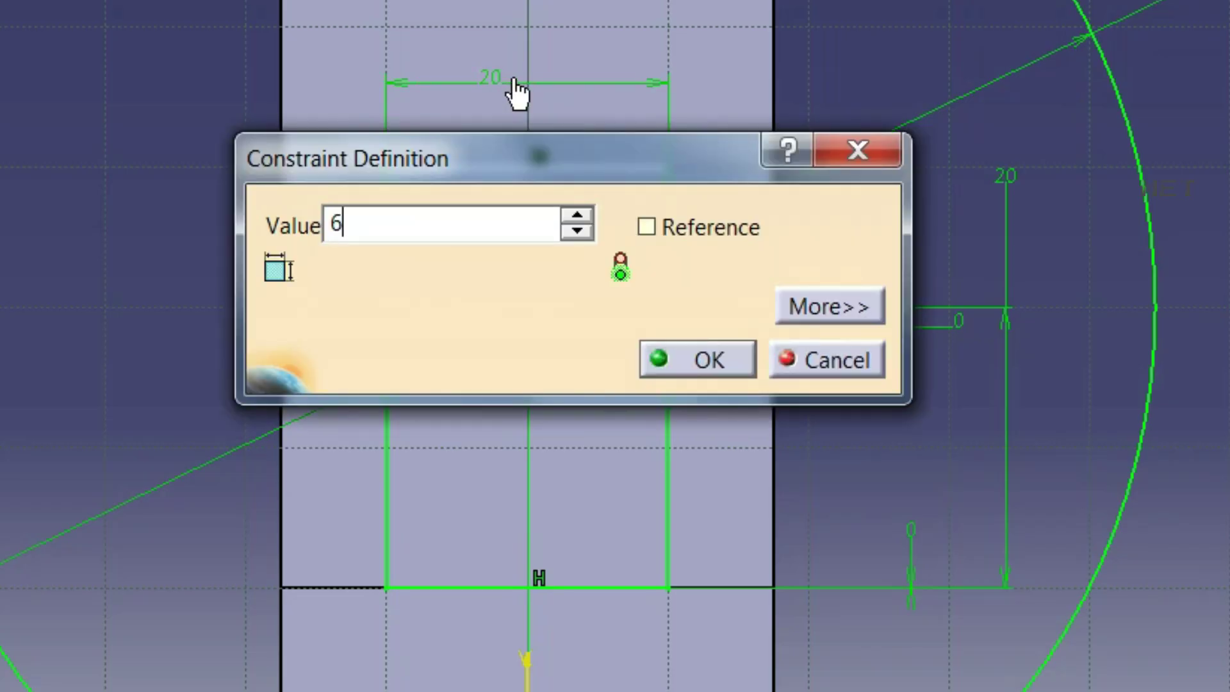
left_click(655, 377)
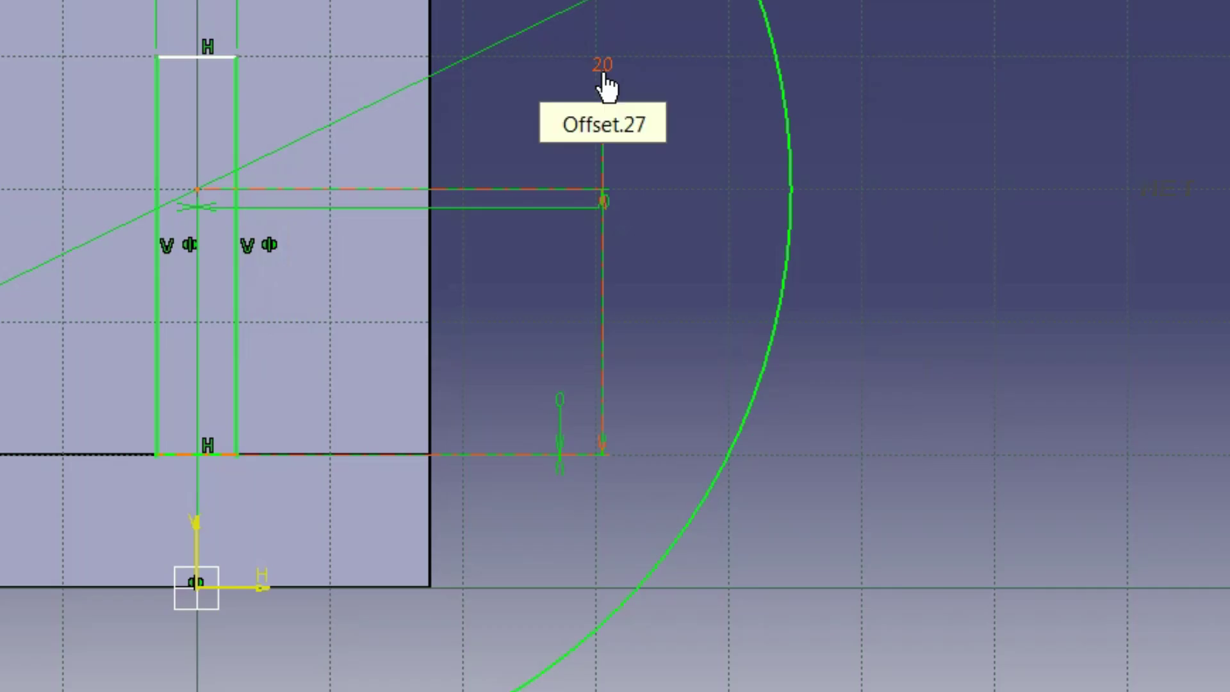
double_click(787, 358)
type("20")
left_click(721, 313)
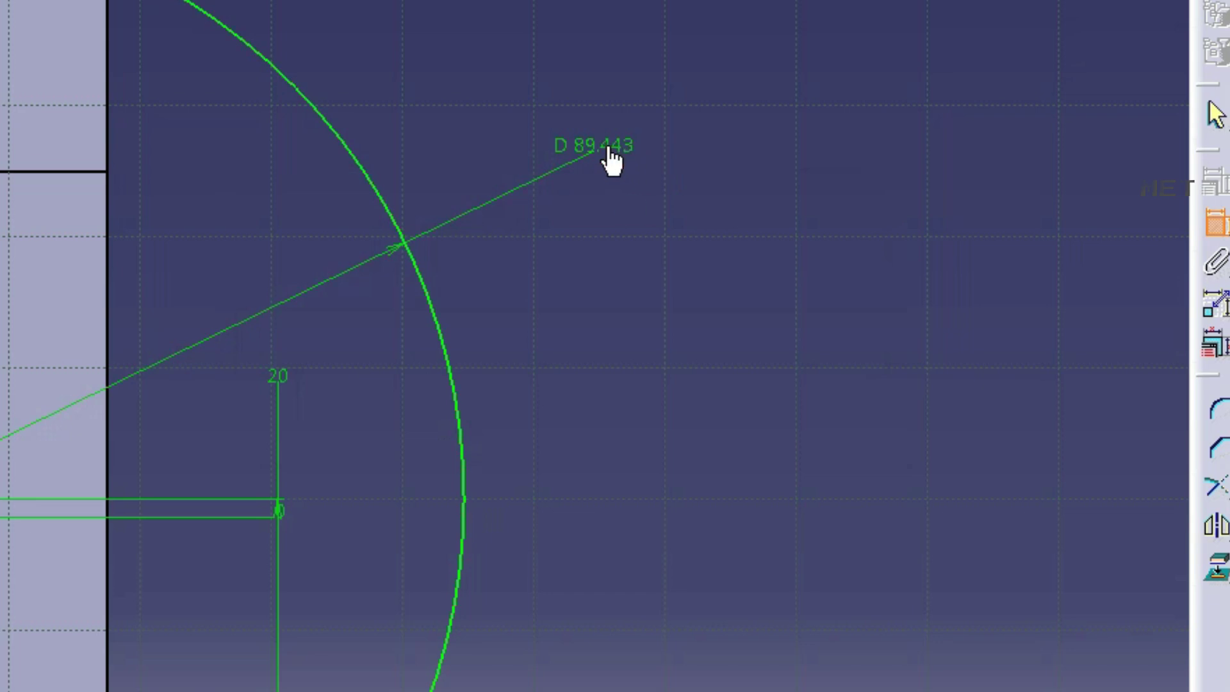
Step: Set the circle's diameter to 27 mm
double_click(607, 152)
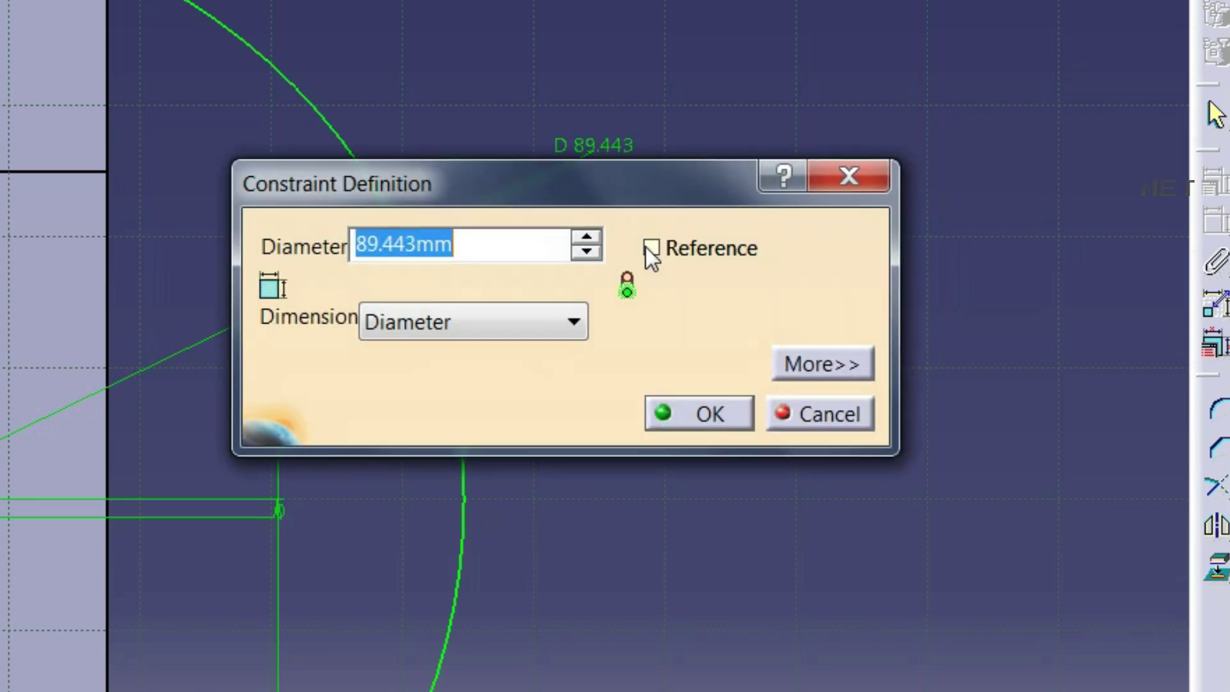
type("27")
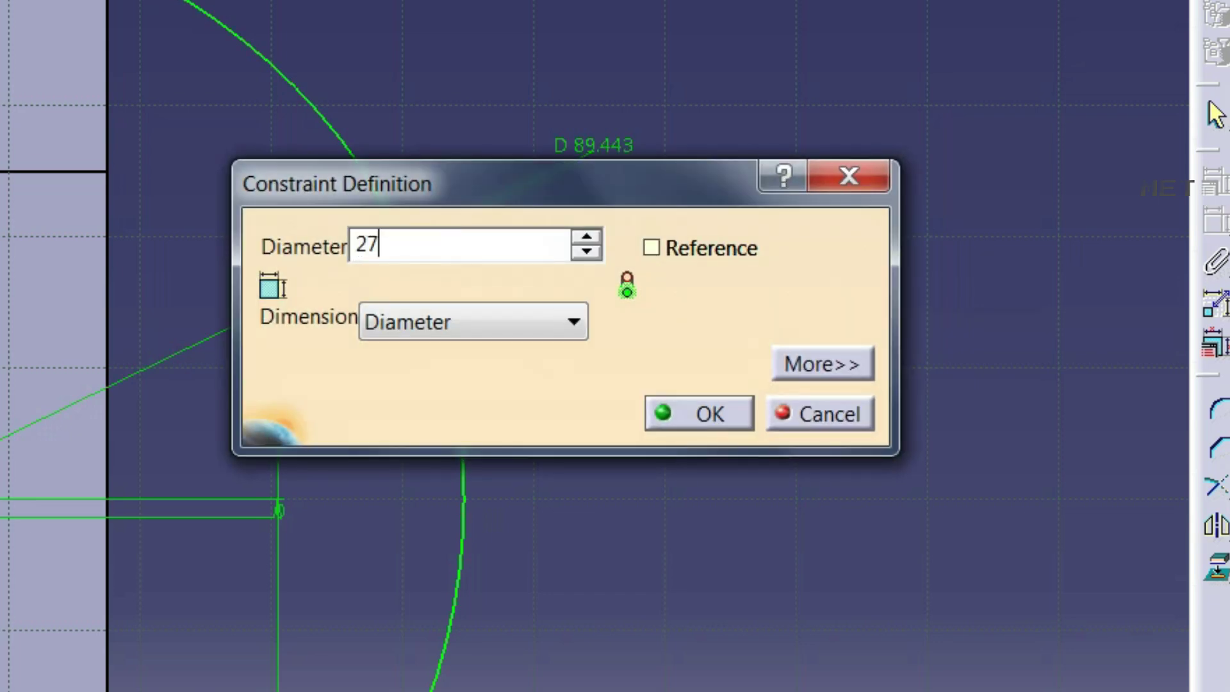
left_click(678, 425)
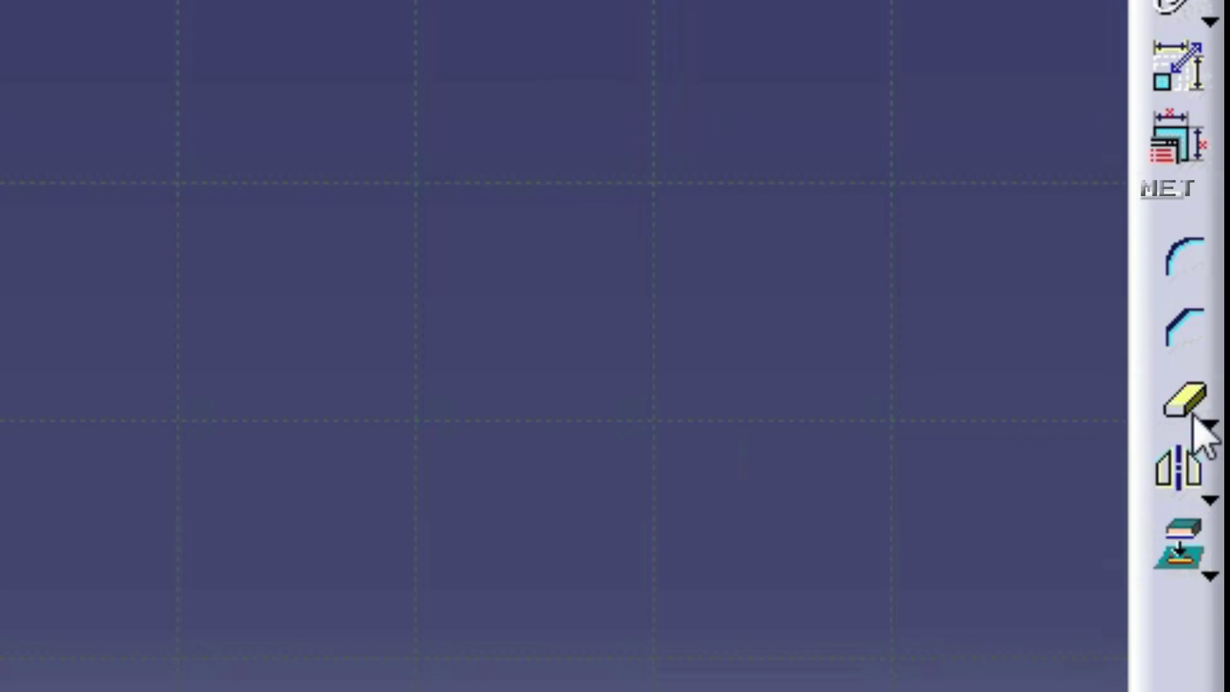
Step: Quick Trim the rectangle's upper side, its side portions inside the circle, and the arc between the sides to form a keyhole outline
left_click(1220, 402)
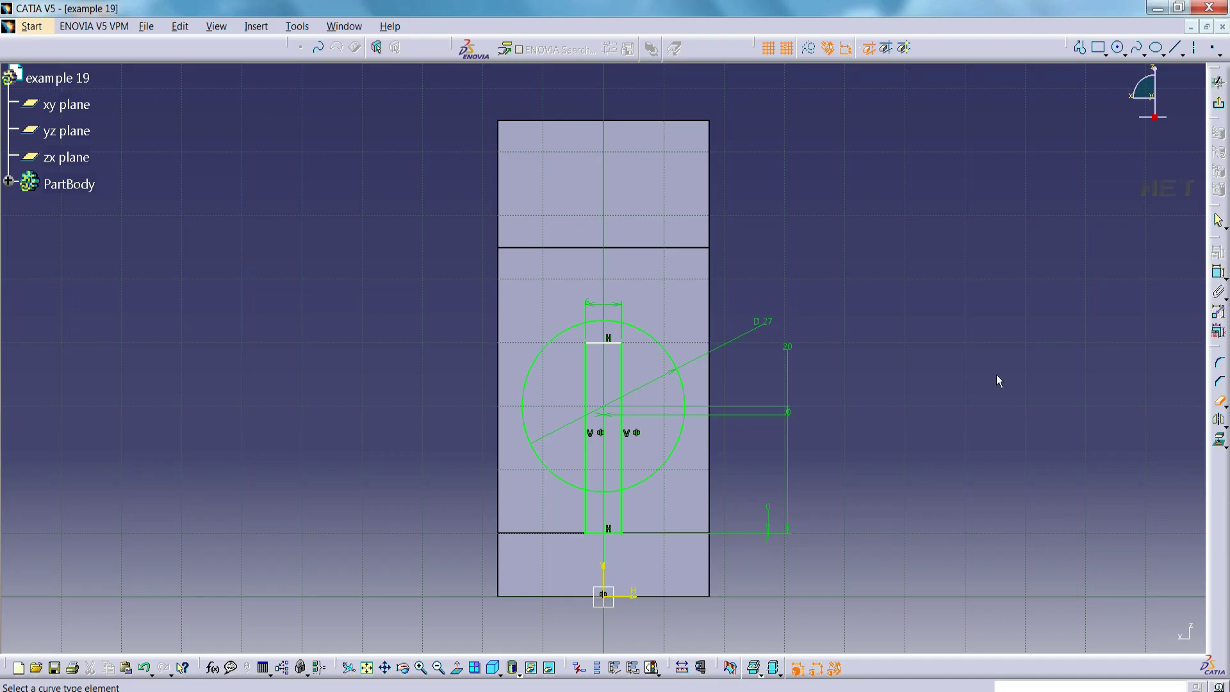
left_click(603, 342)
left_click(665, 383)
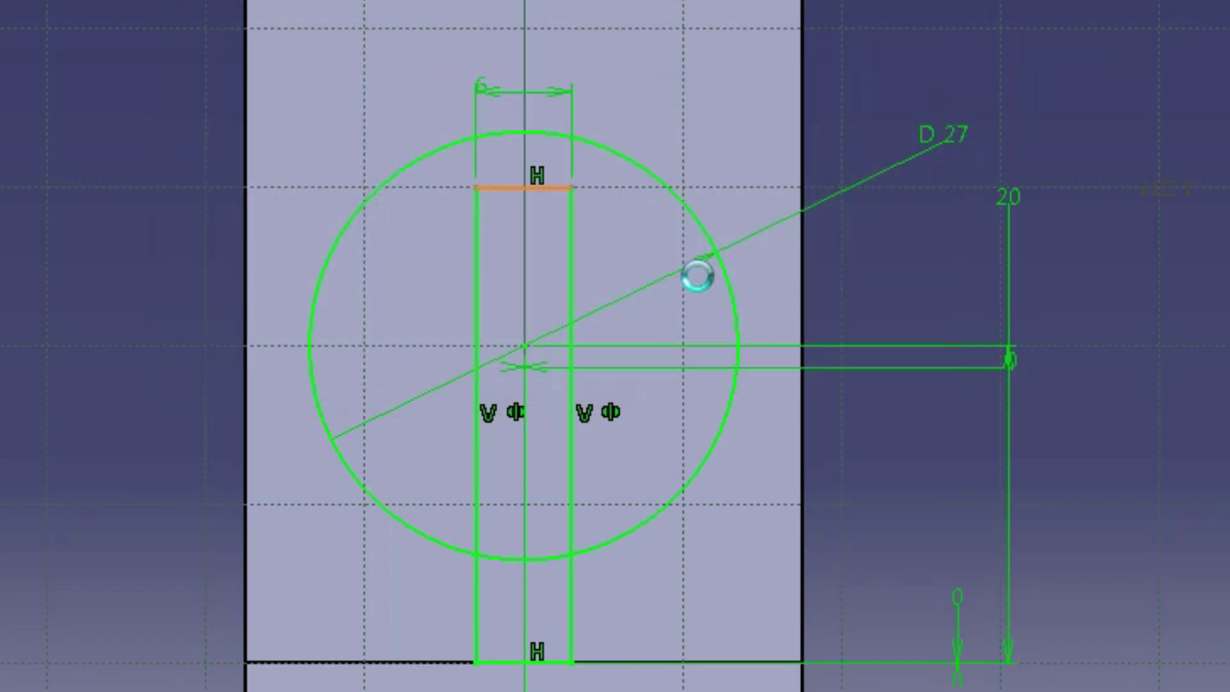
left_click(569, 240)
left_click(474, 269)
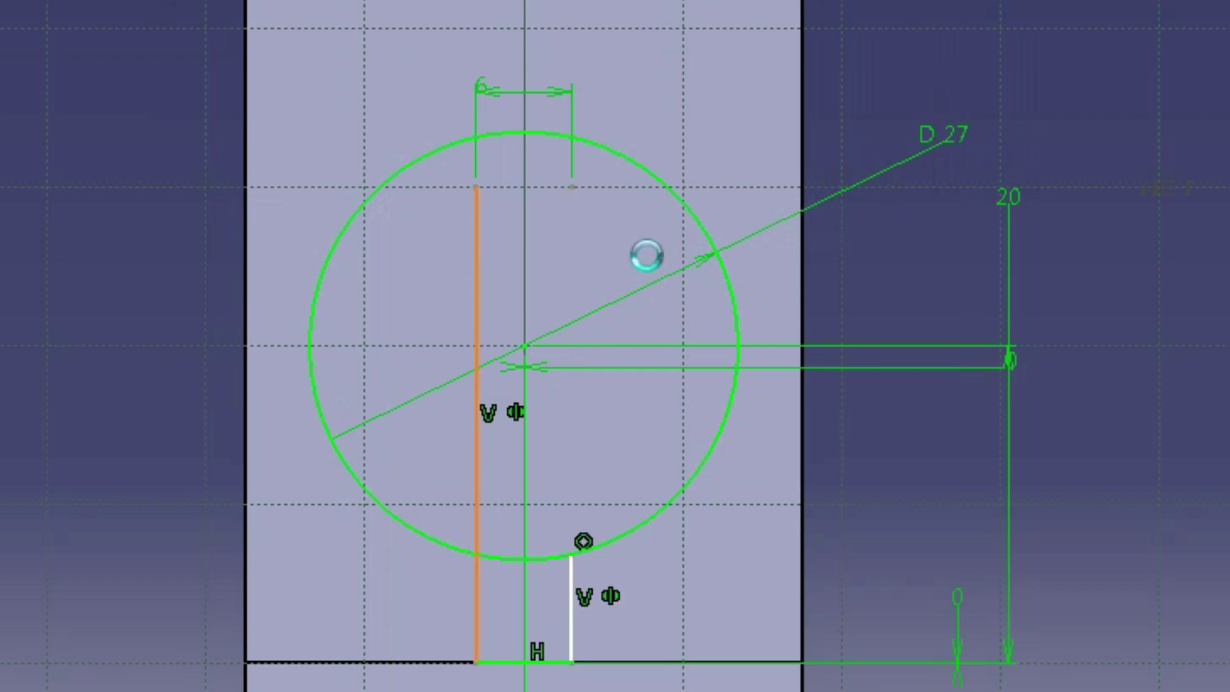
left_click(518, 559)
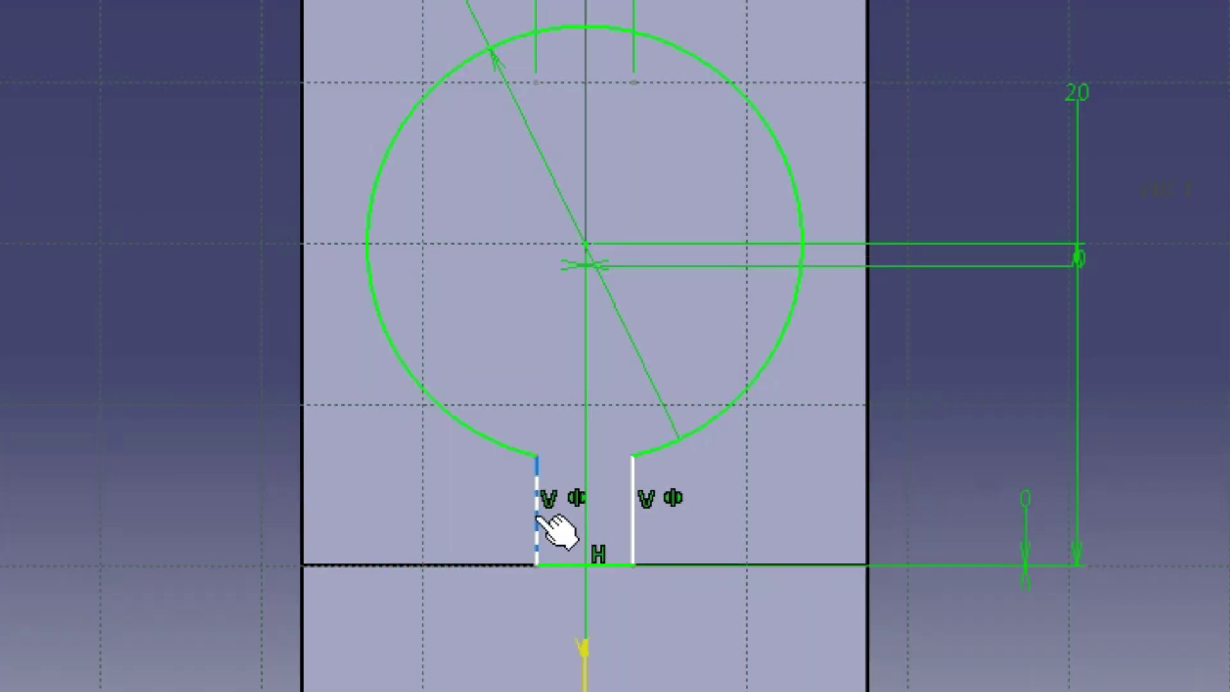
Step: Apply a Fix constraint to the two short vertical sides of the keyhole's neck
left_click(538, 517)
left_click(634, 520, "ctrl")
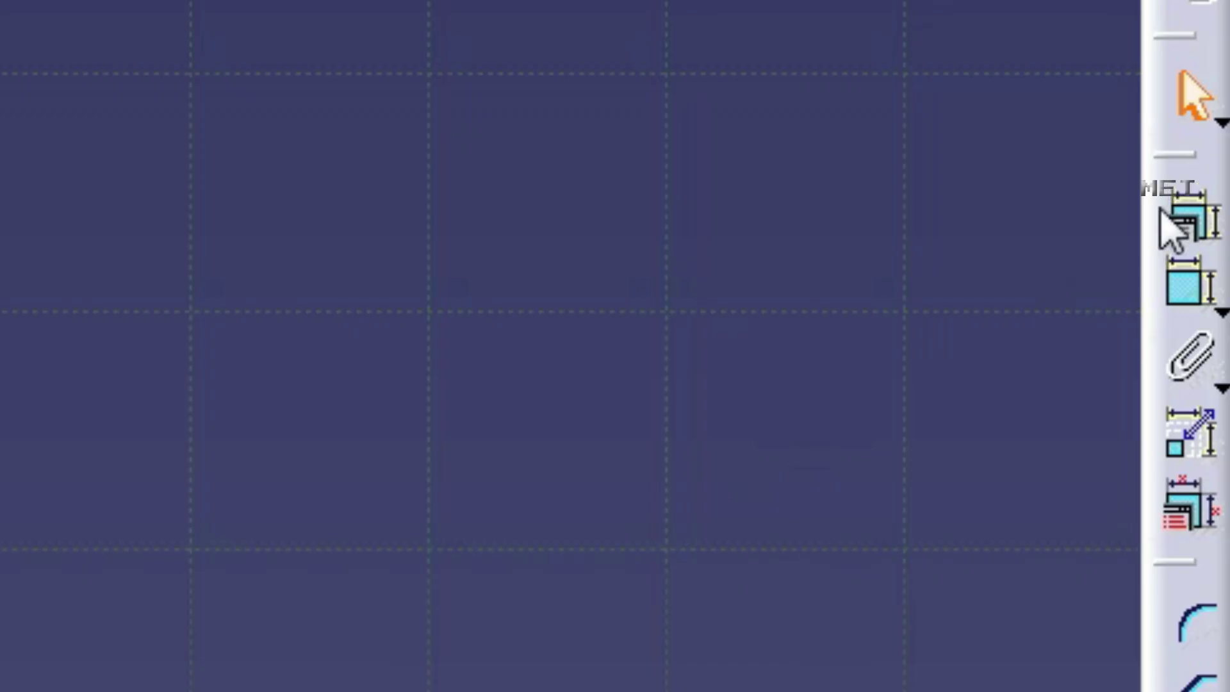
left_click(1216, 252)
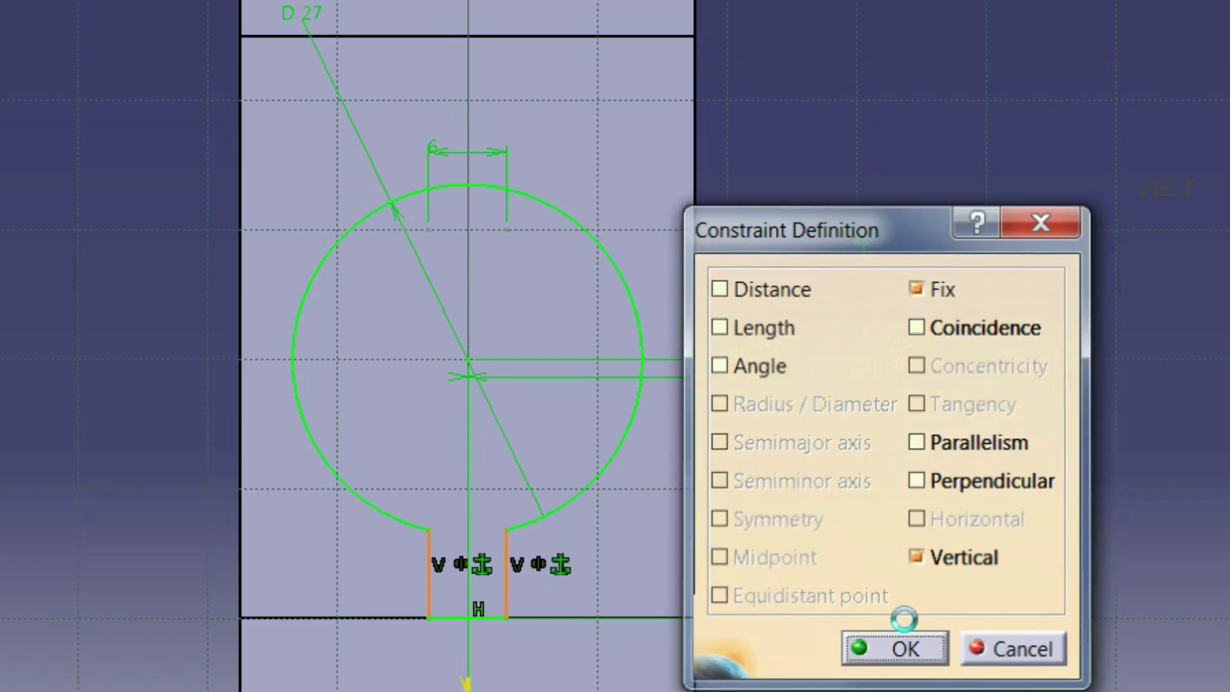
left_click(906, 641)
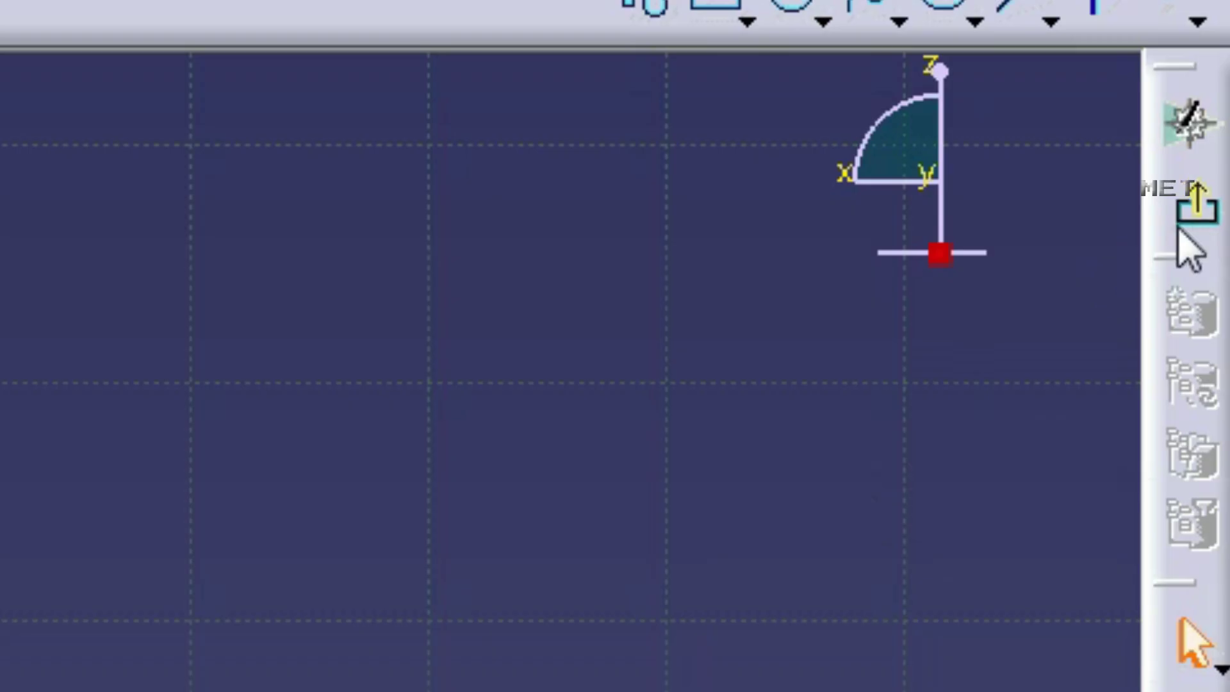
Step: Finish the keyhole sketch and pad it with a length of 15 mm
left_click(1218, 102)
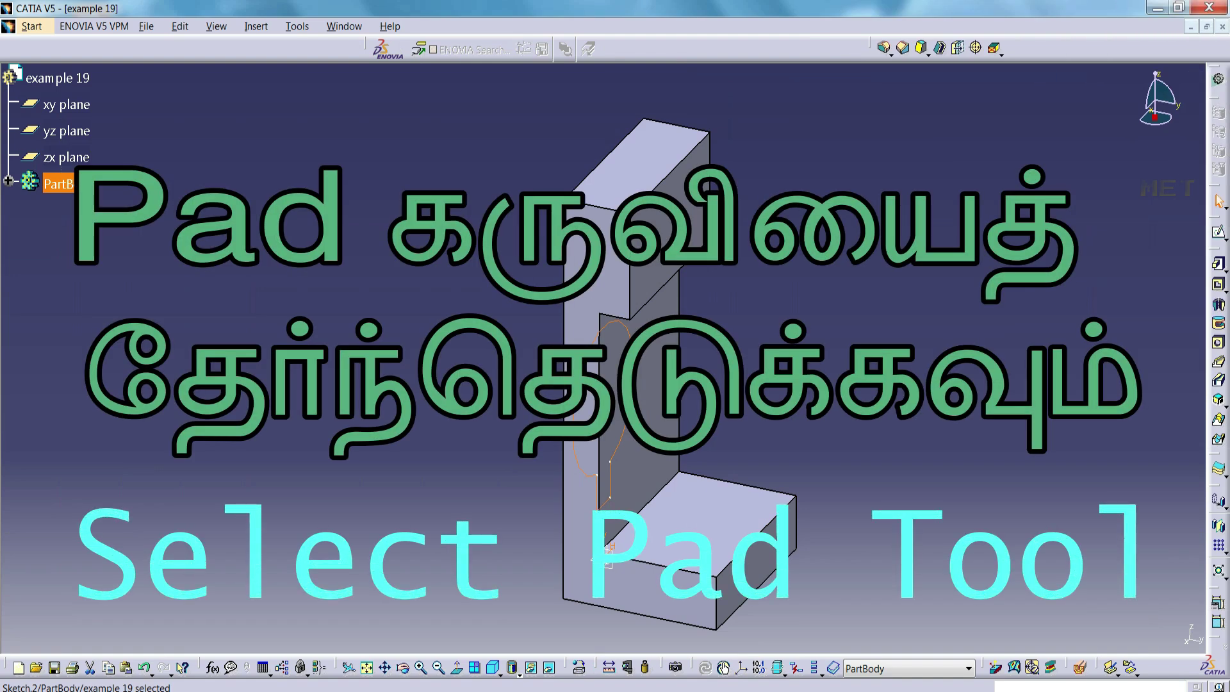
left_click(257, 27)
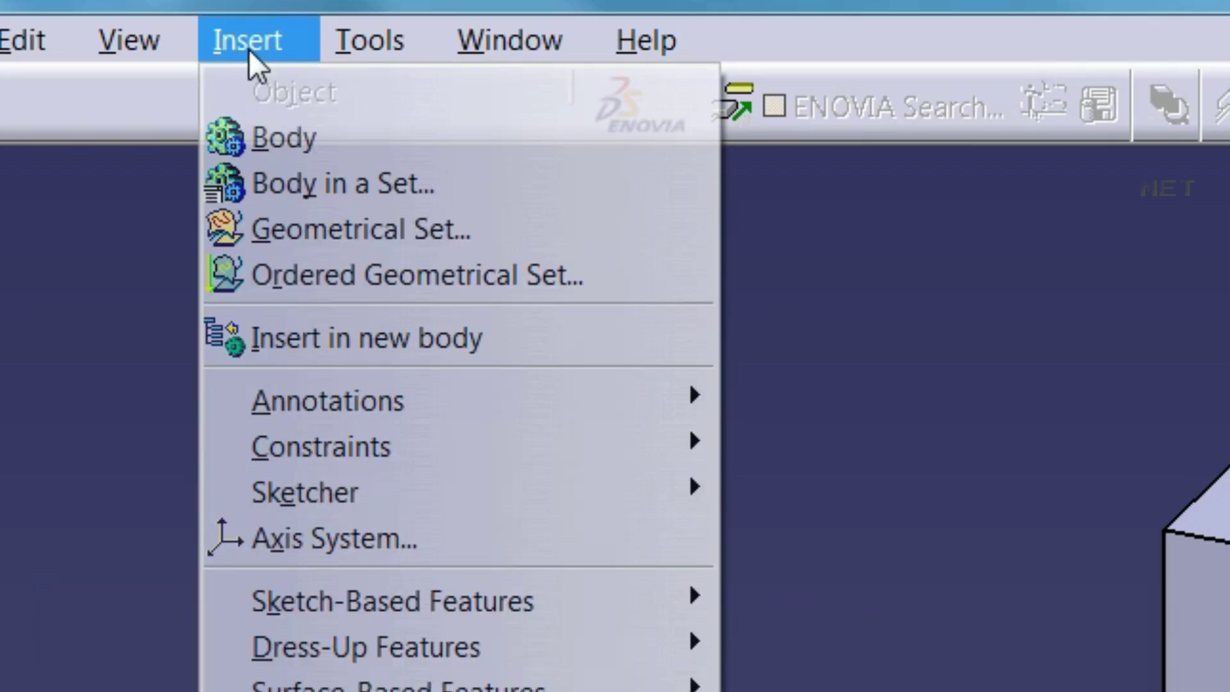
mouse_move(692, 600)
left_click(788, 599)
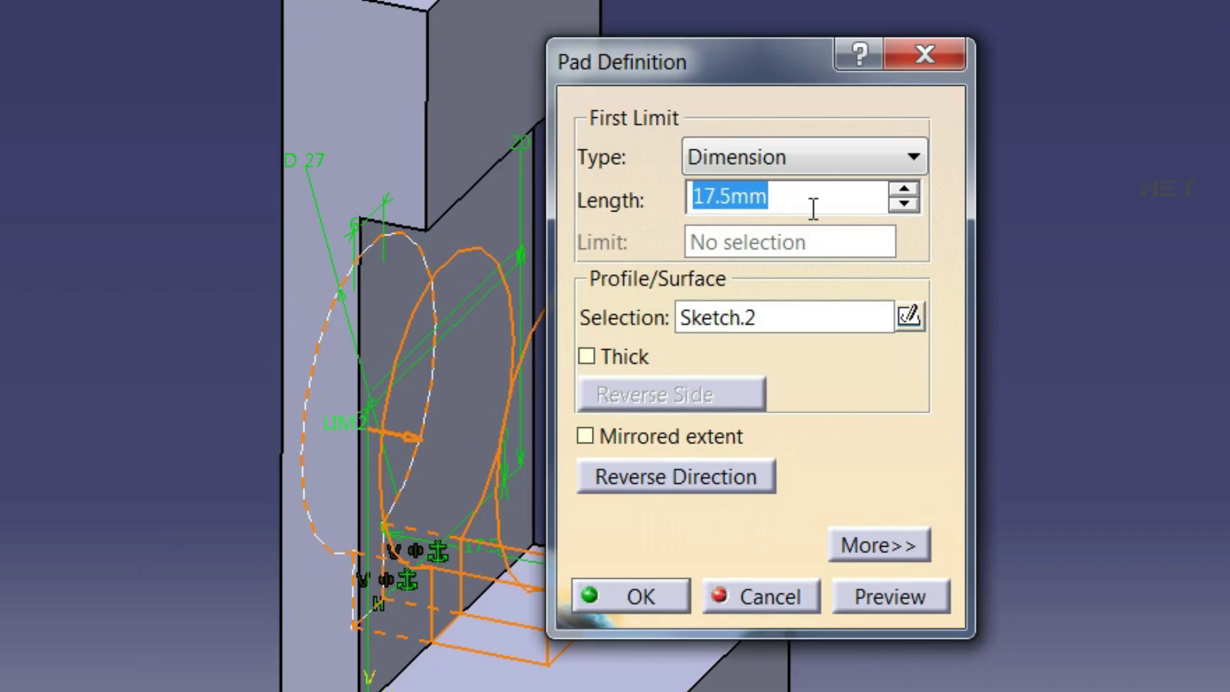
type("15")
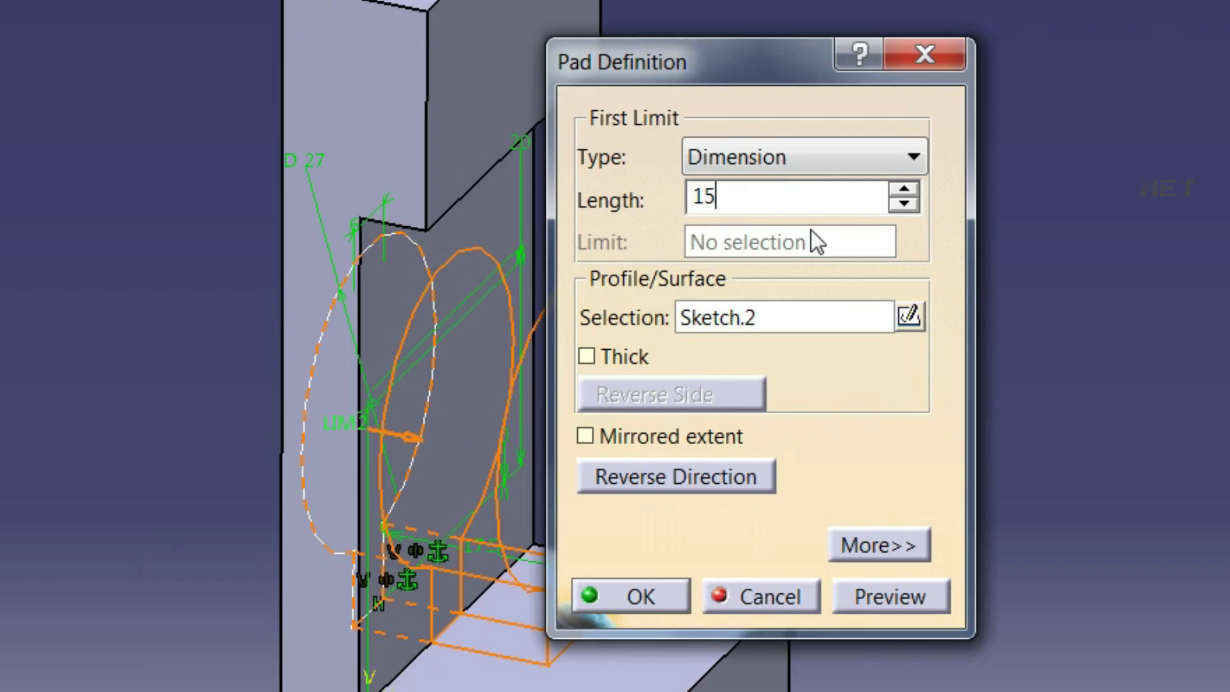
left_click(641, 601)
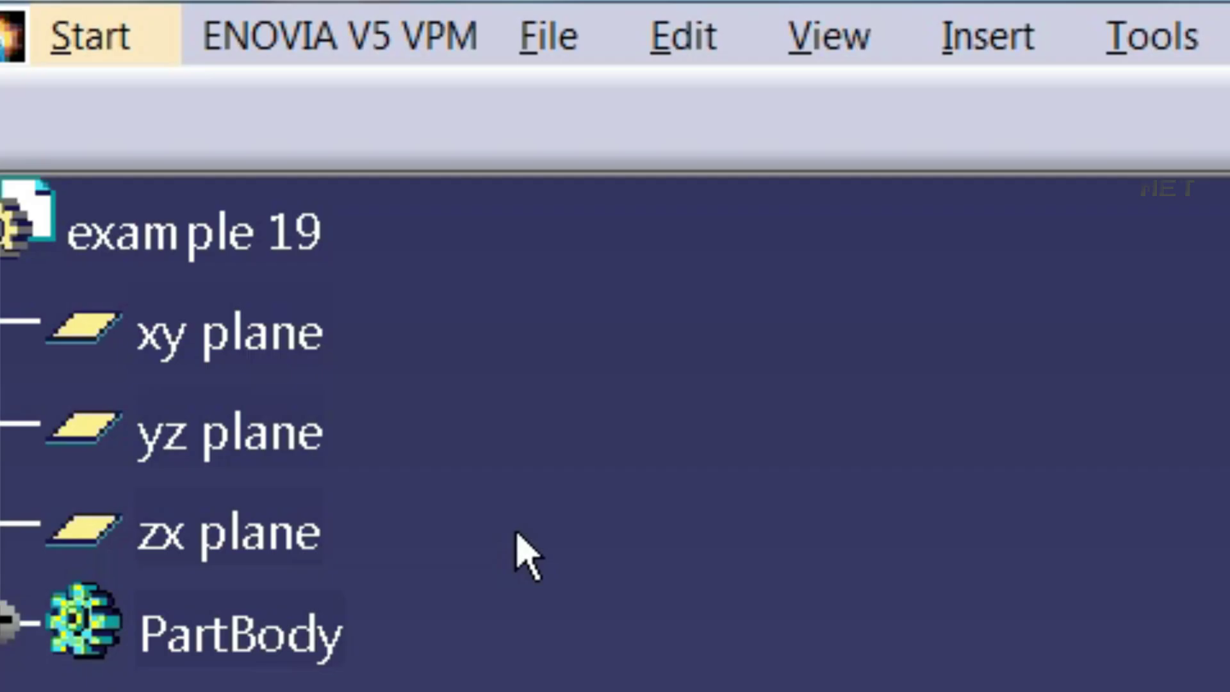
Step: Sketch a circle about 20 mm in diameter on the zx plane, centred on the vertical axis inside the padded round shape
left_click(286, 529)
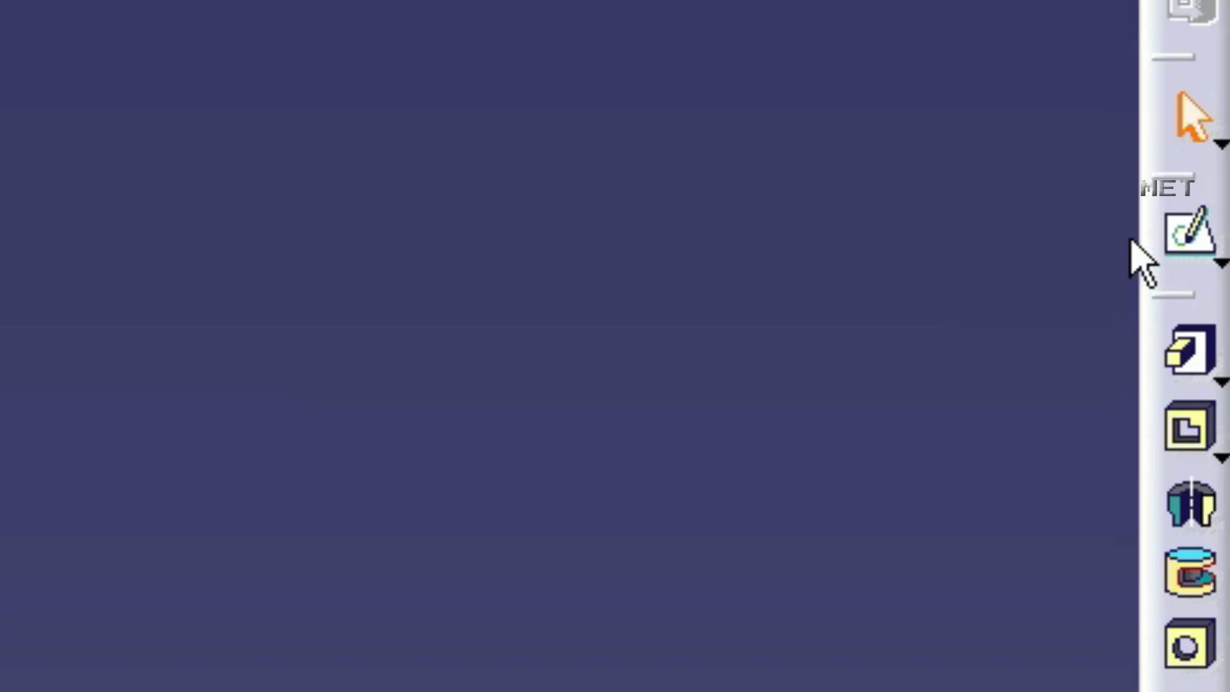
left_click(1218, 233)
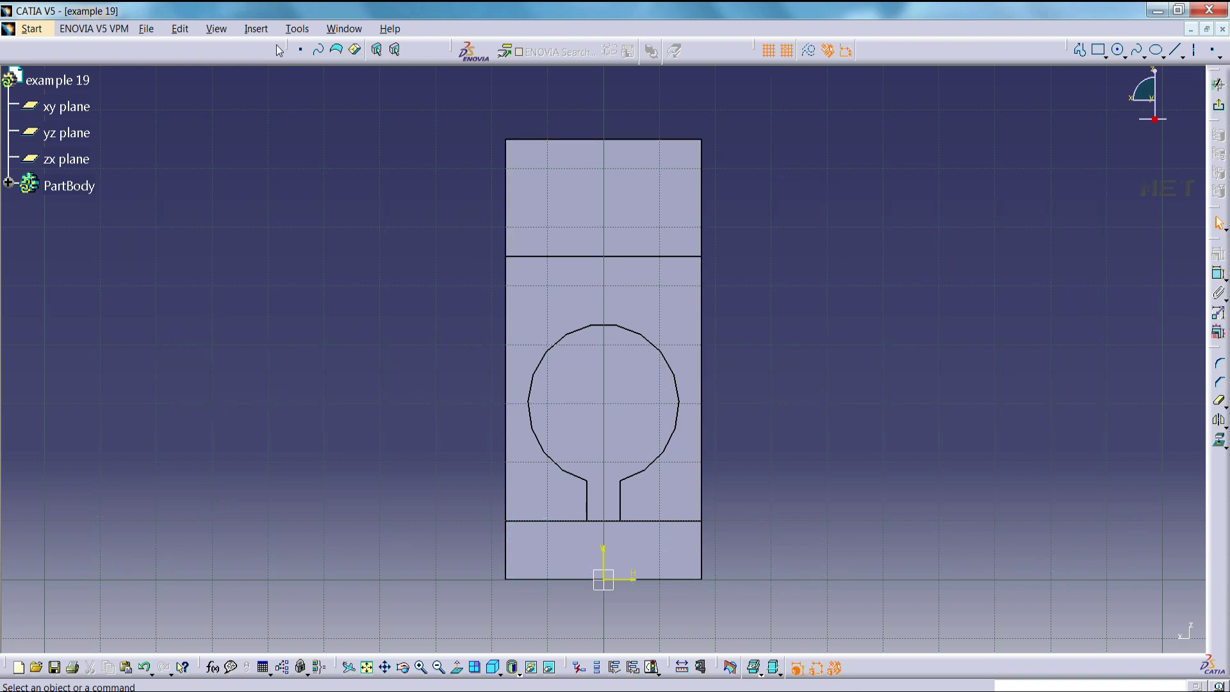
left_click(256, 29)
mouse_move(295, 79)
mouse_move(386, 109)
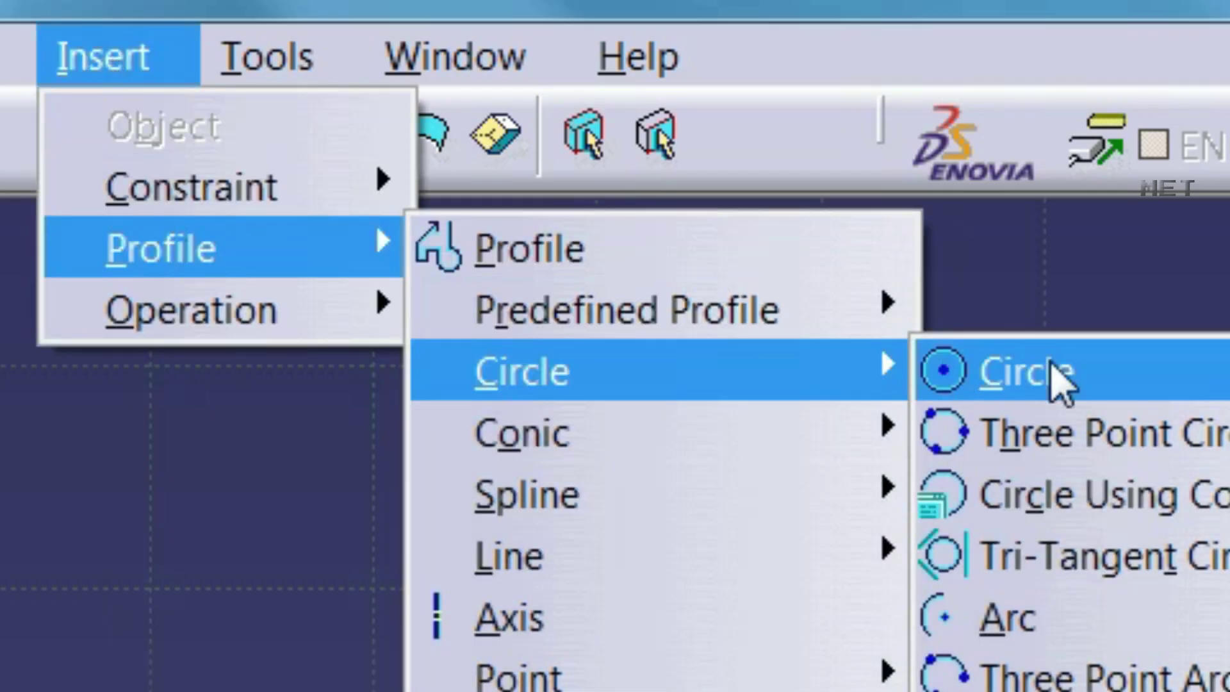
left_click(1060, 384)
left_click(582, 256)
left_click(741, 233)
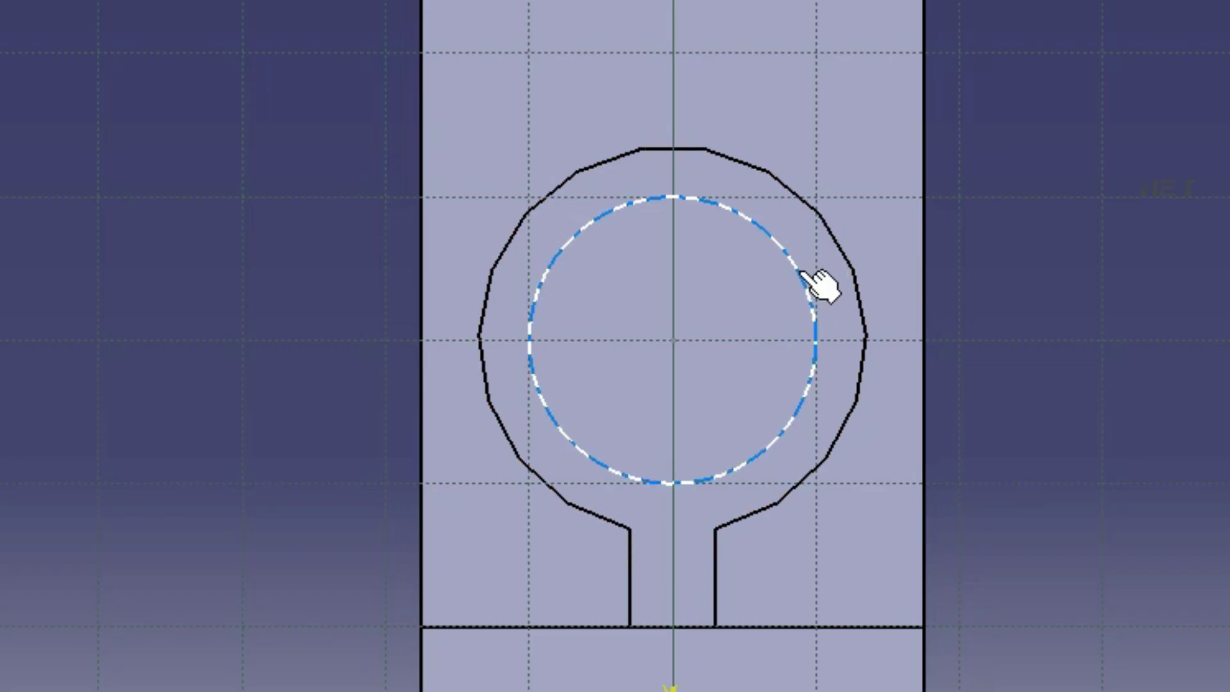
Step: Apply a Concentricity constraint between the sketched circle and the padded keyhole's round edge
left_click(656, 387)
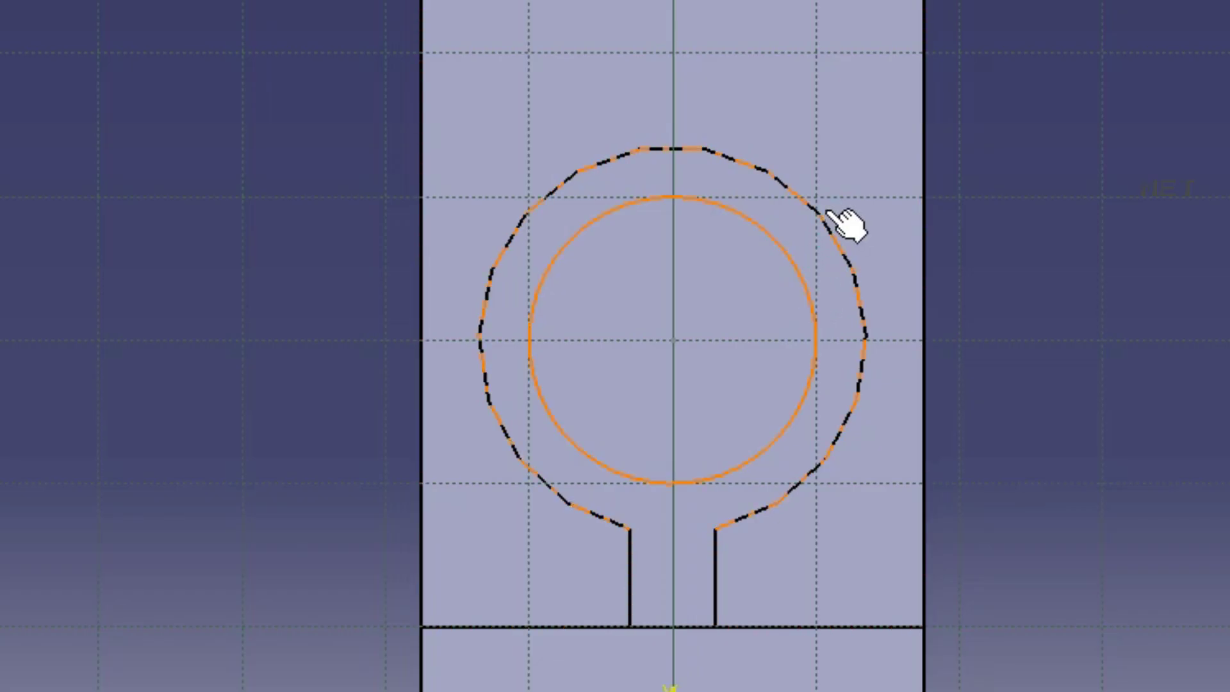
left_click(830, 213, "ctrl")
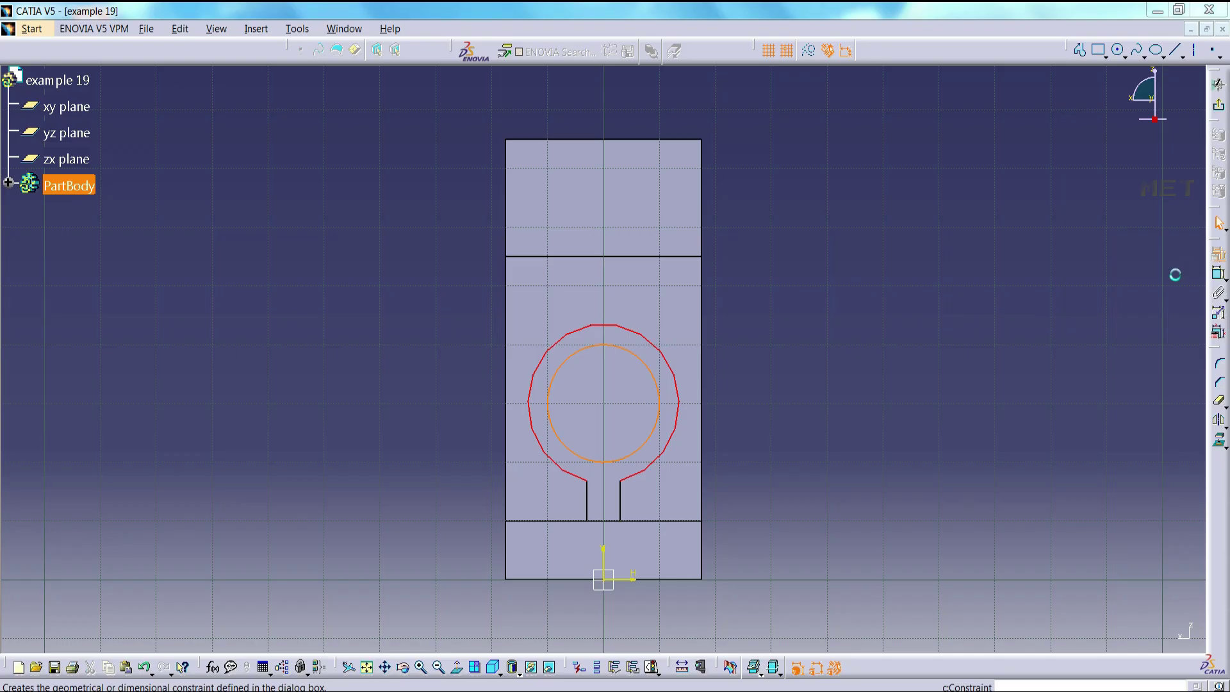
left_click(1218, 253)
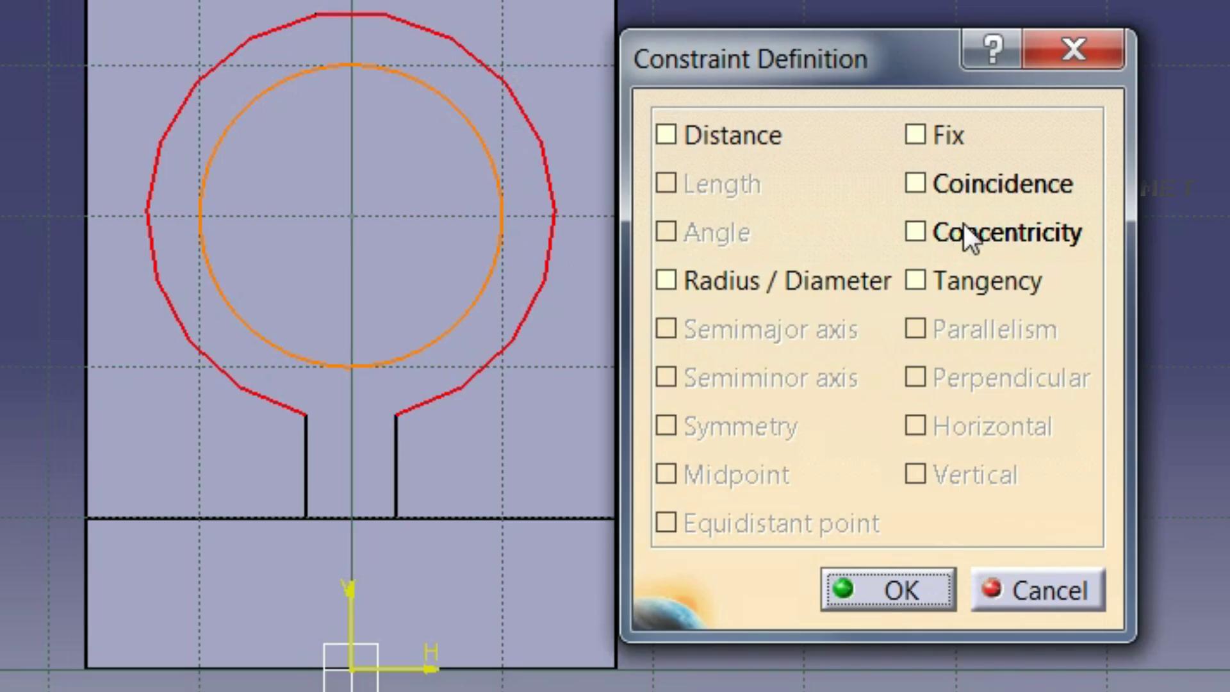
left_click(964, 230)
left_click(920, 576)
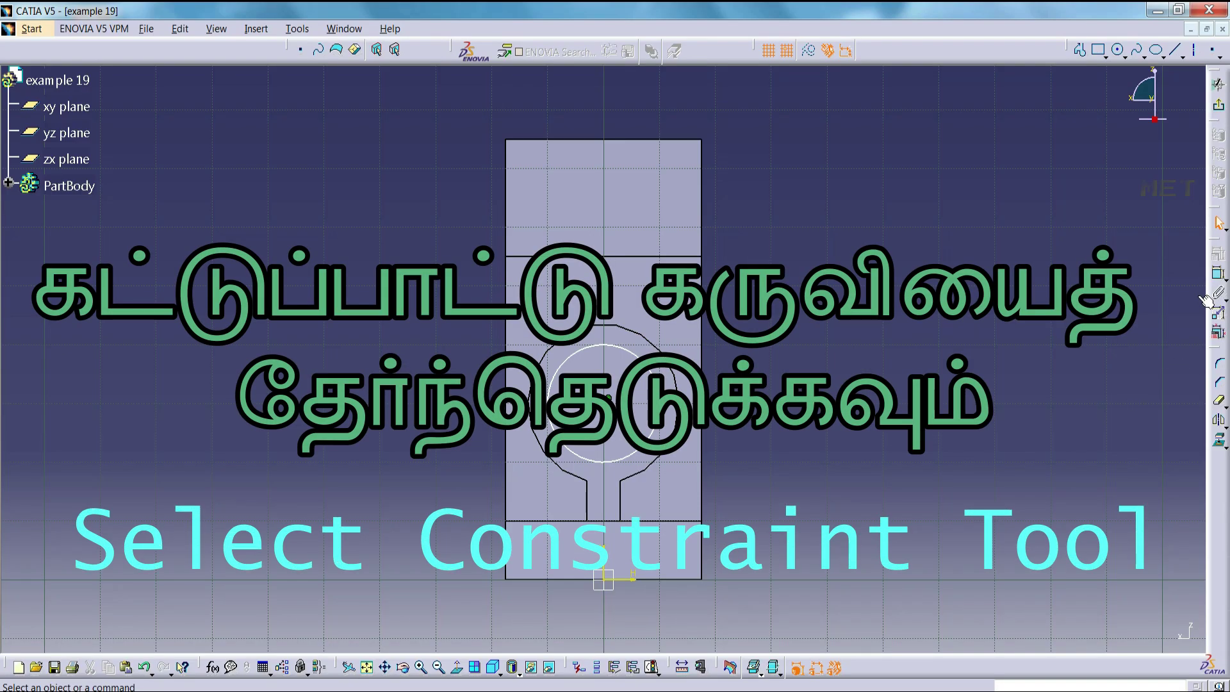
Step: Dimension the circle's diameter and set it to 16 mm
left_click(1217, 273)
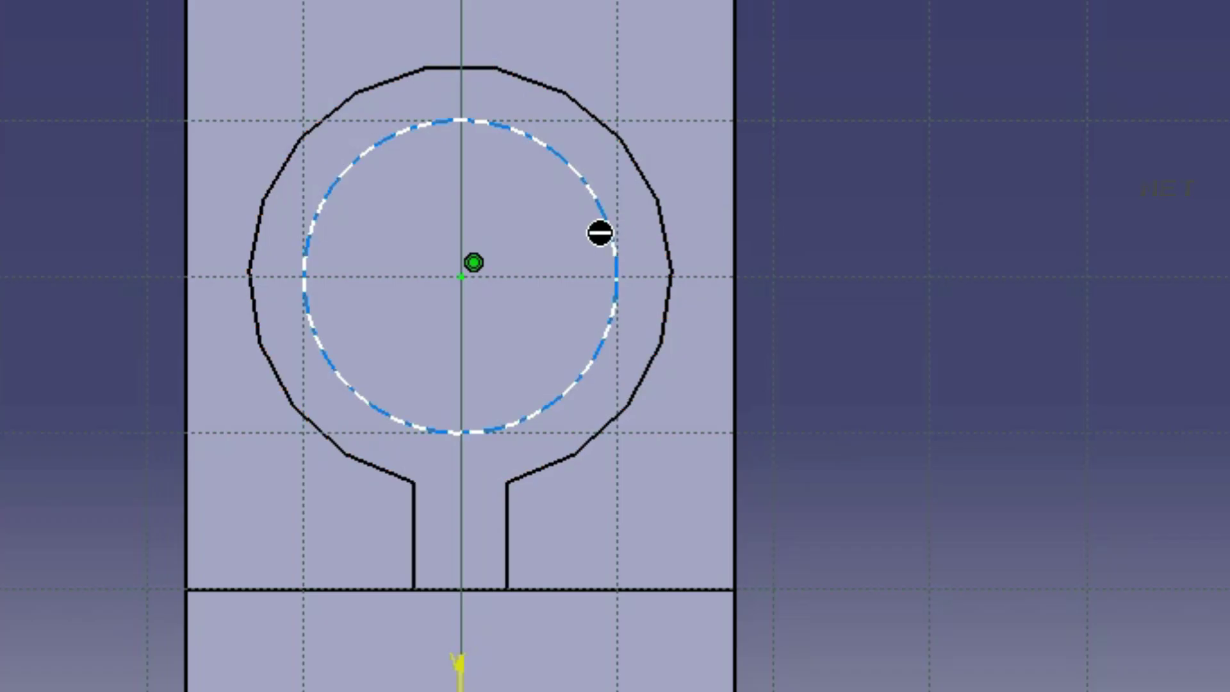
left_click(610, 221)
left_click(1082, 104)
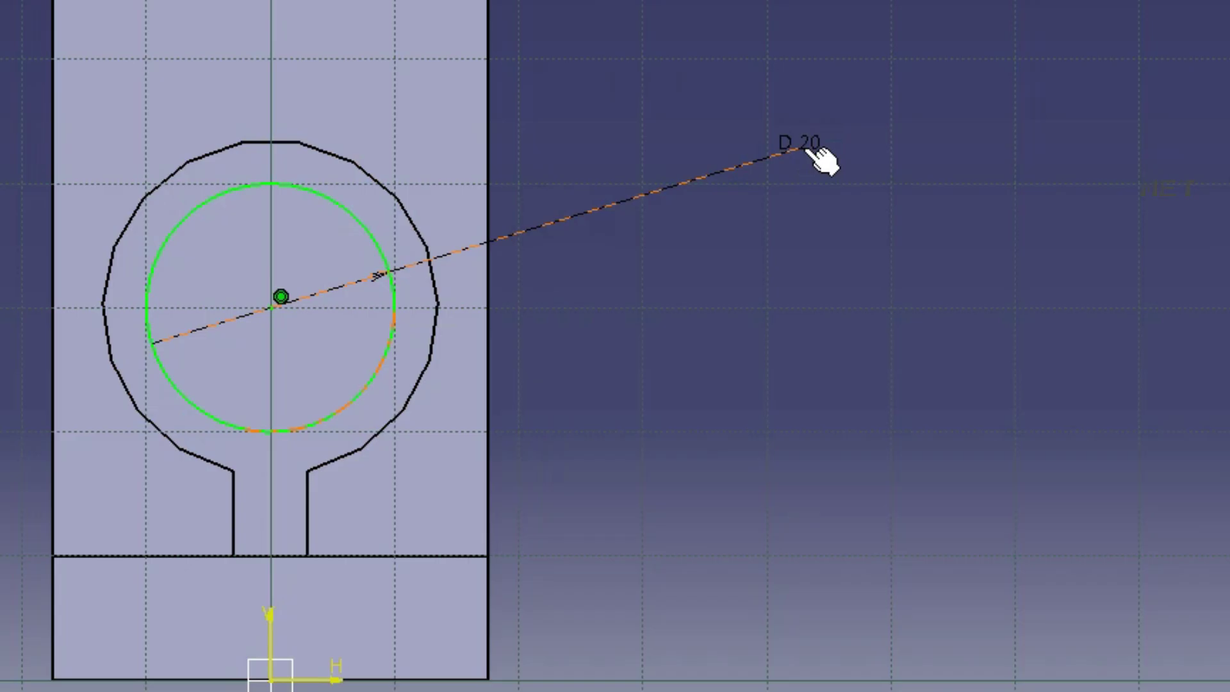
double_click(843, 329)
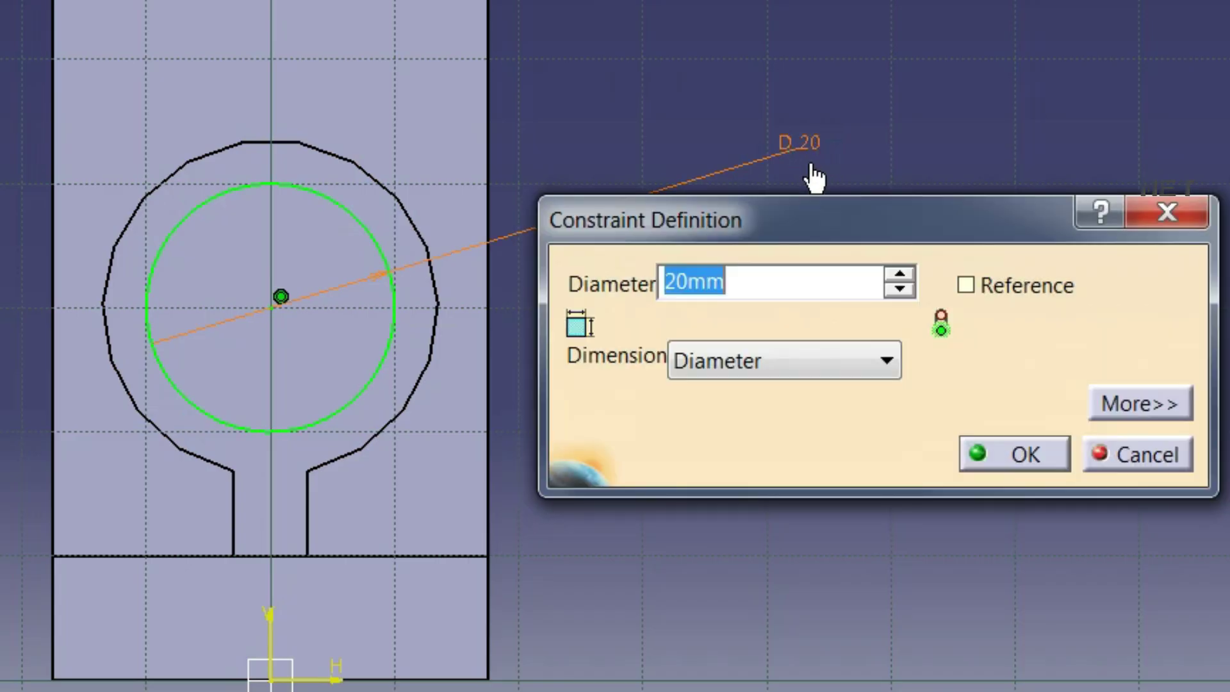
type("16")
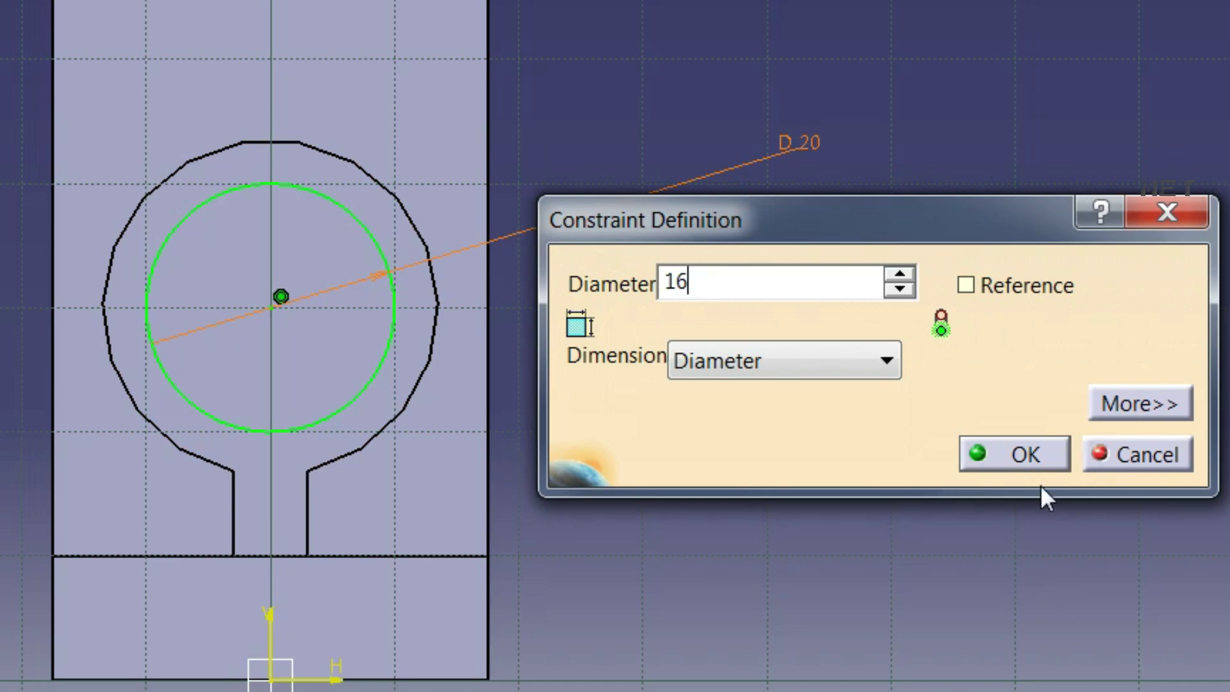
left_click(1025, 457)
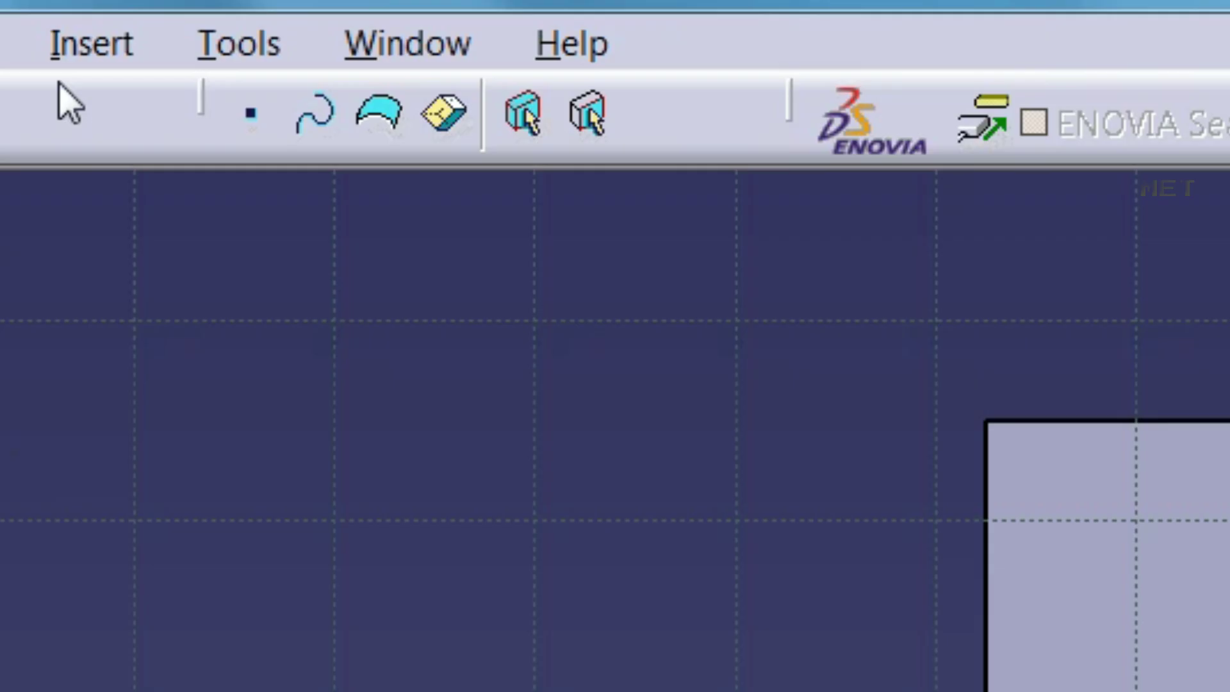
Step: Sketch a horizontal elongated hole of about 10 mm radius over the part's upper end, with centres about 40 mm apart at V 80 mm
left_click(251, 31)
mouse_move(128, 196)
mouse_move(709, 275)
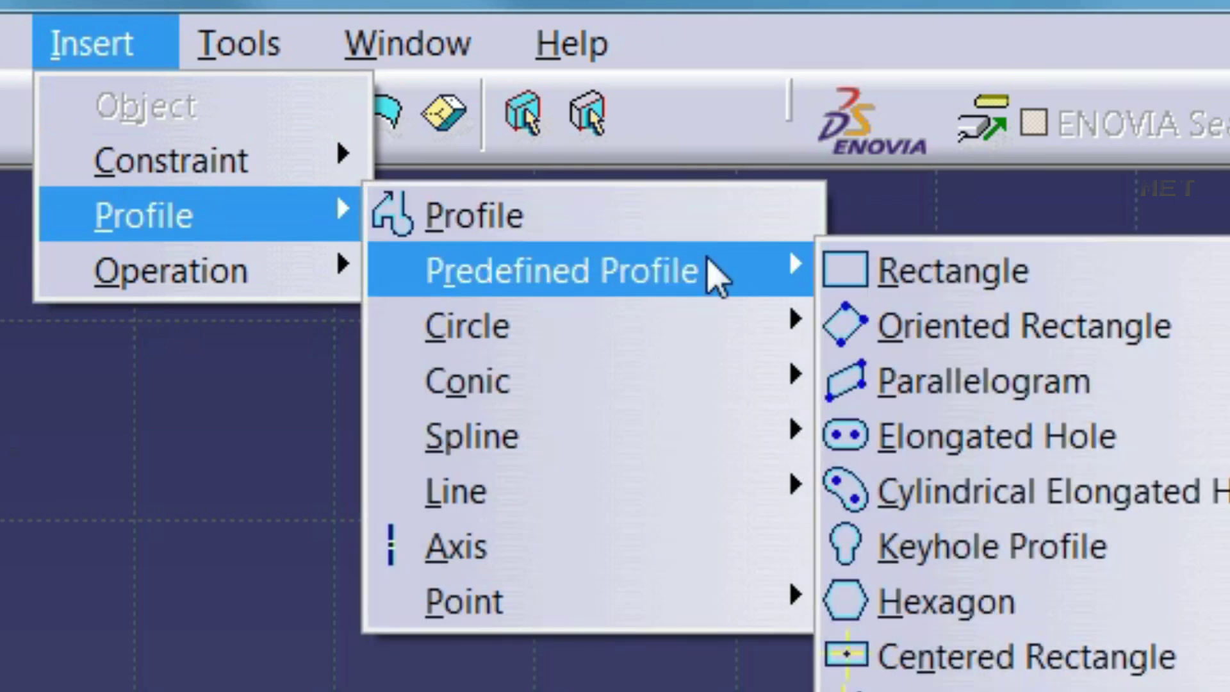
left_click(1036, 430)
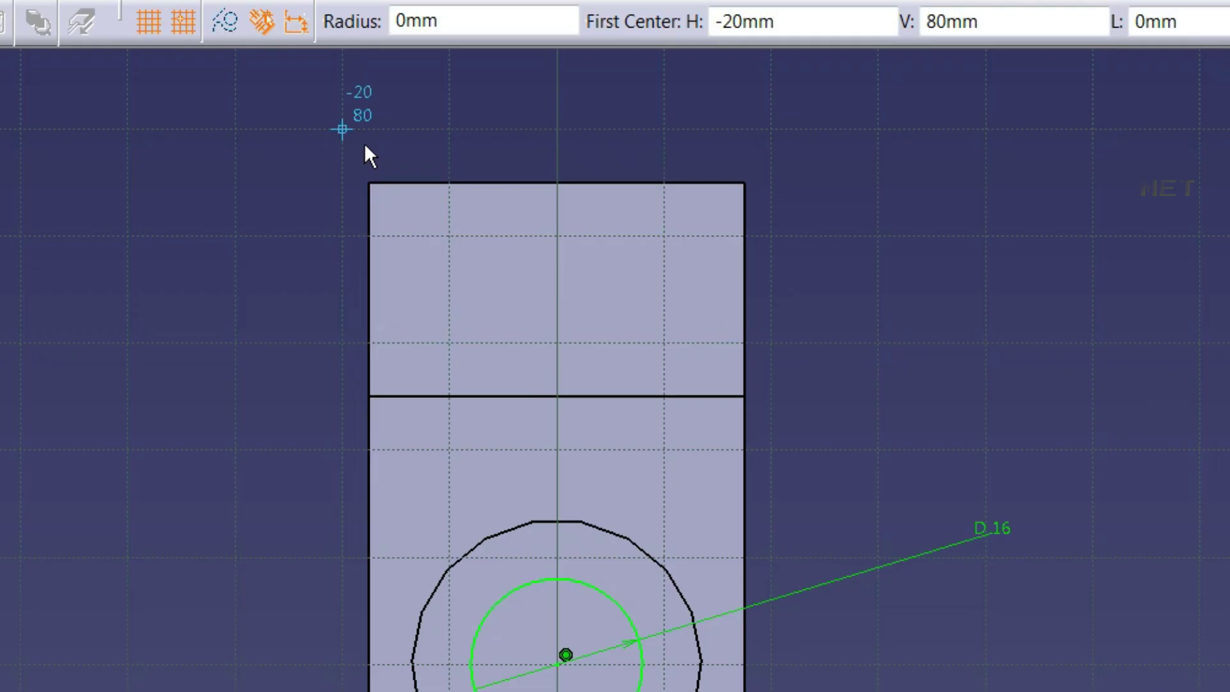
left_click(498, 116)
left_click(733, 112)
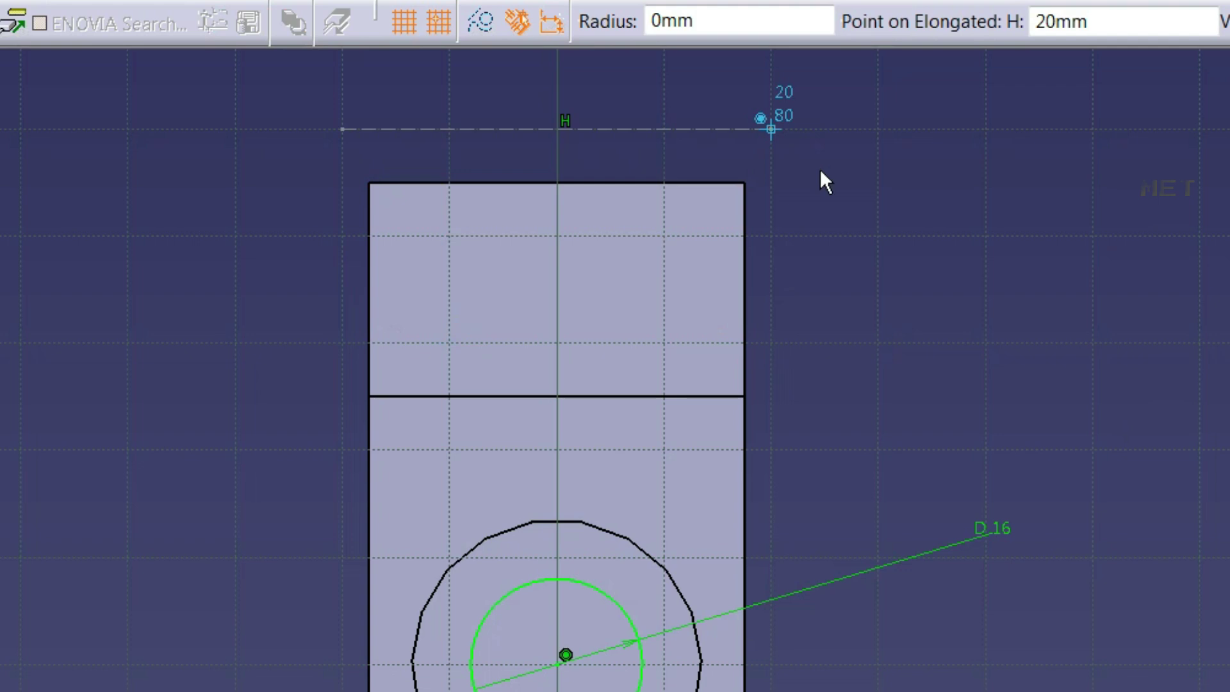
left_click(901, 168)
mouse_move(1091, 176)
middle_mouse_down()
mouse_move(1038, 428)
mouse_move(1131, 398)
mouse_move(1131, 361)
middle_mouse_up()
left_click(1147, 459)
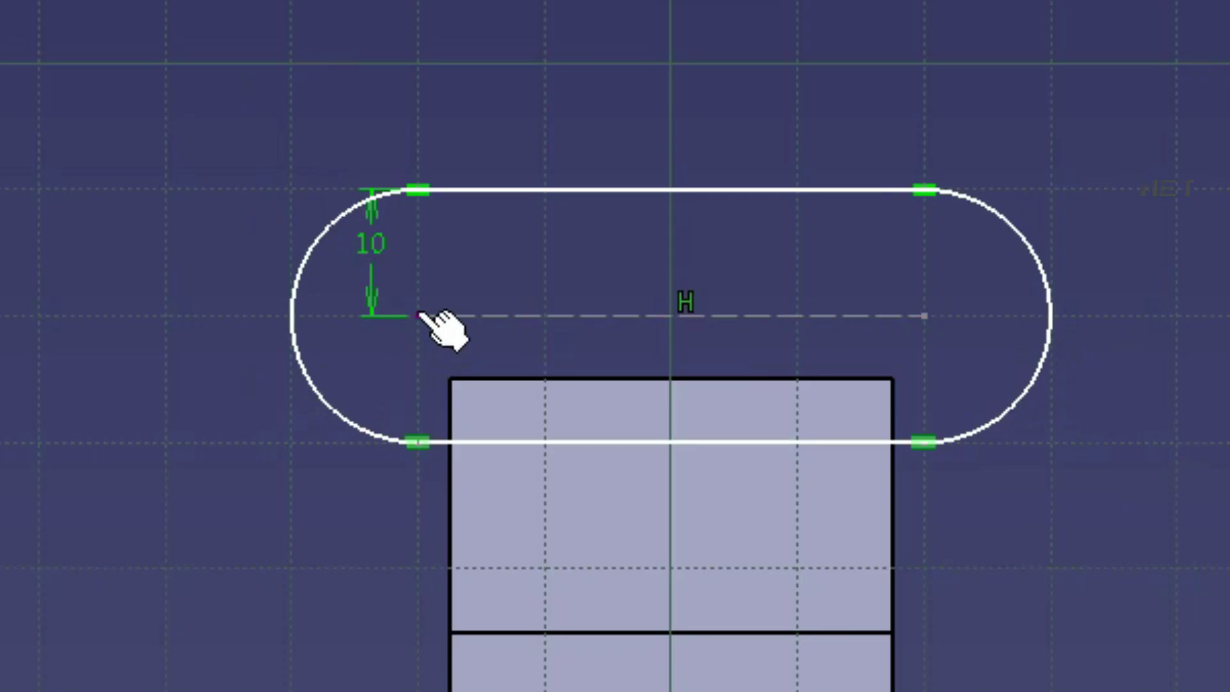
Step: Apply a Symmetry constraint to the elongated hole's two centre points about the vertical axis
left_click_drag(419, 315, 690, 302)
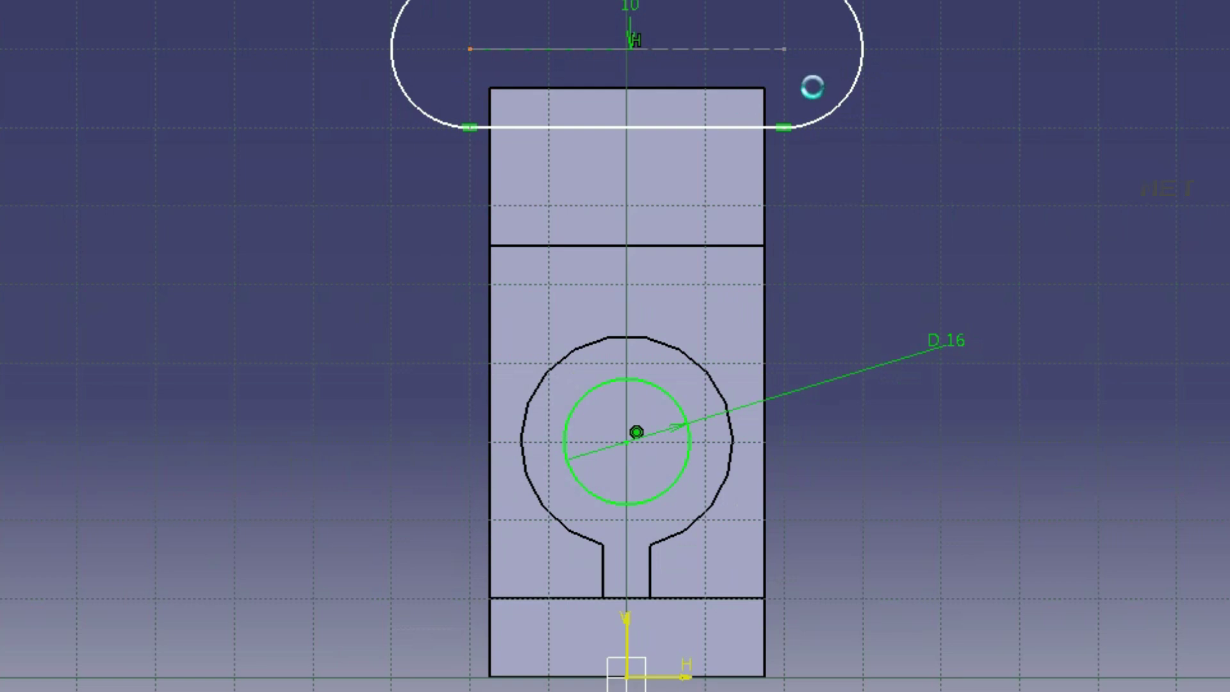
left_click(787, 49, "ctrl")
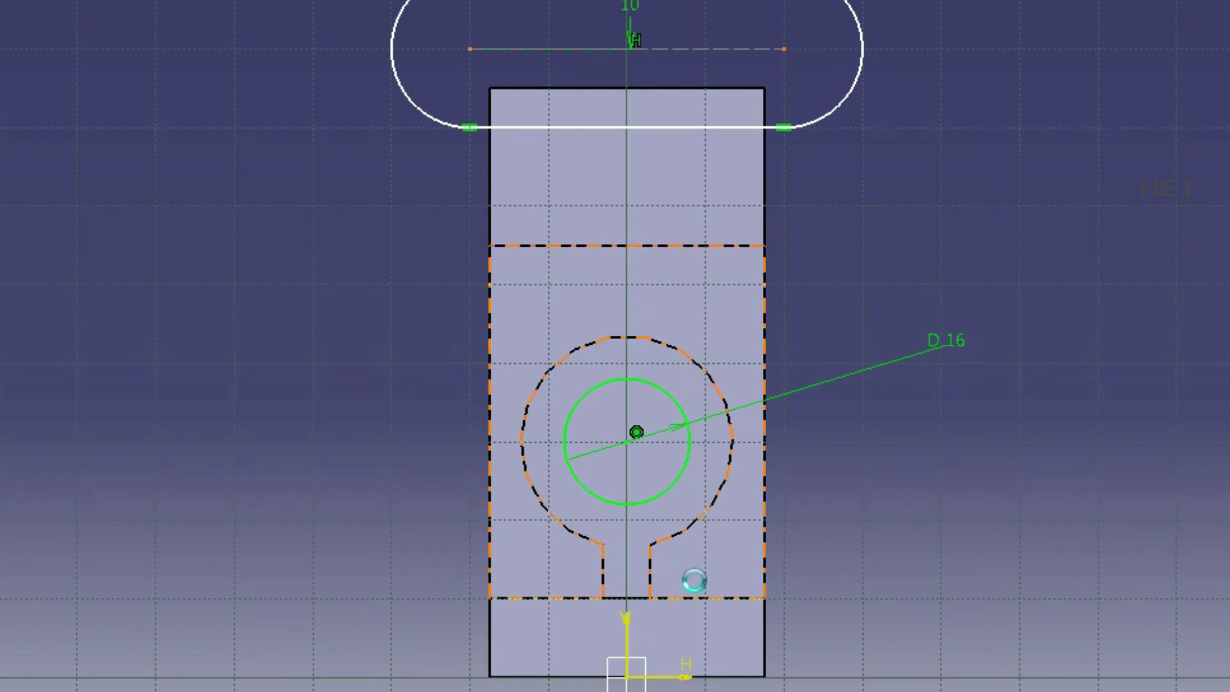
left_click(625, 622, "ctrl")
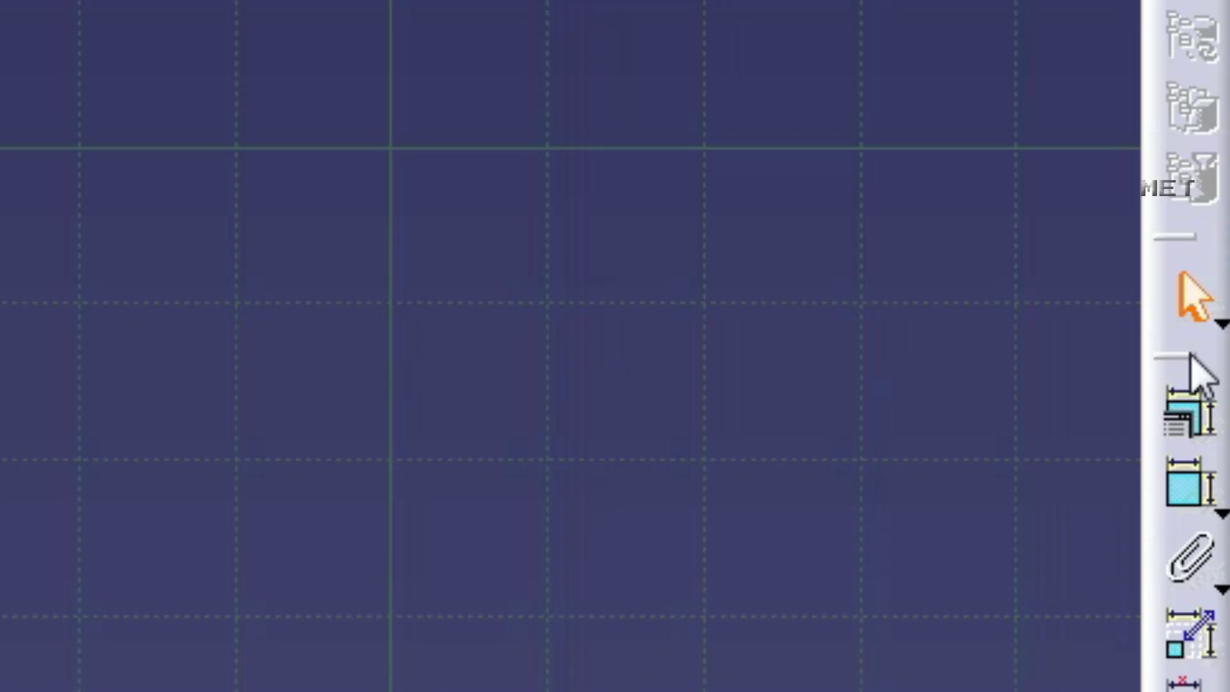
left_click(1218, 254)
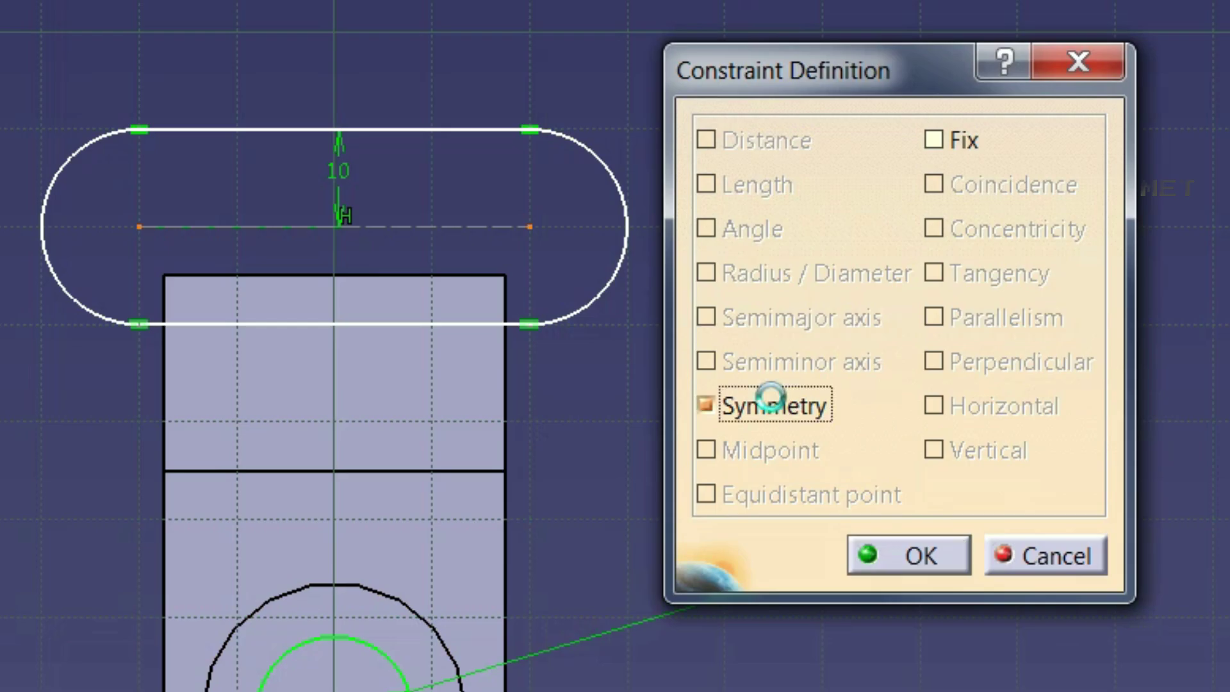
left_click(920, 554)
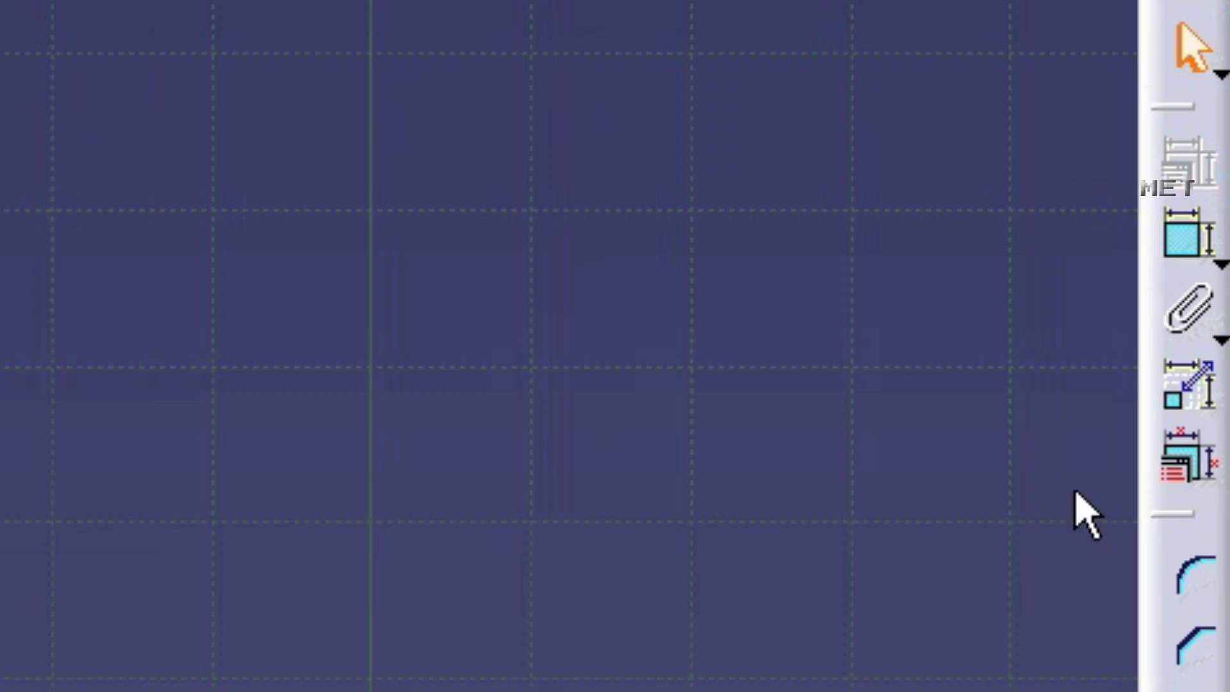
Step: Dimension the length of the elongated hole's centre line and its distance from the upper arm's lower edge
left_click(1217, 274)
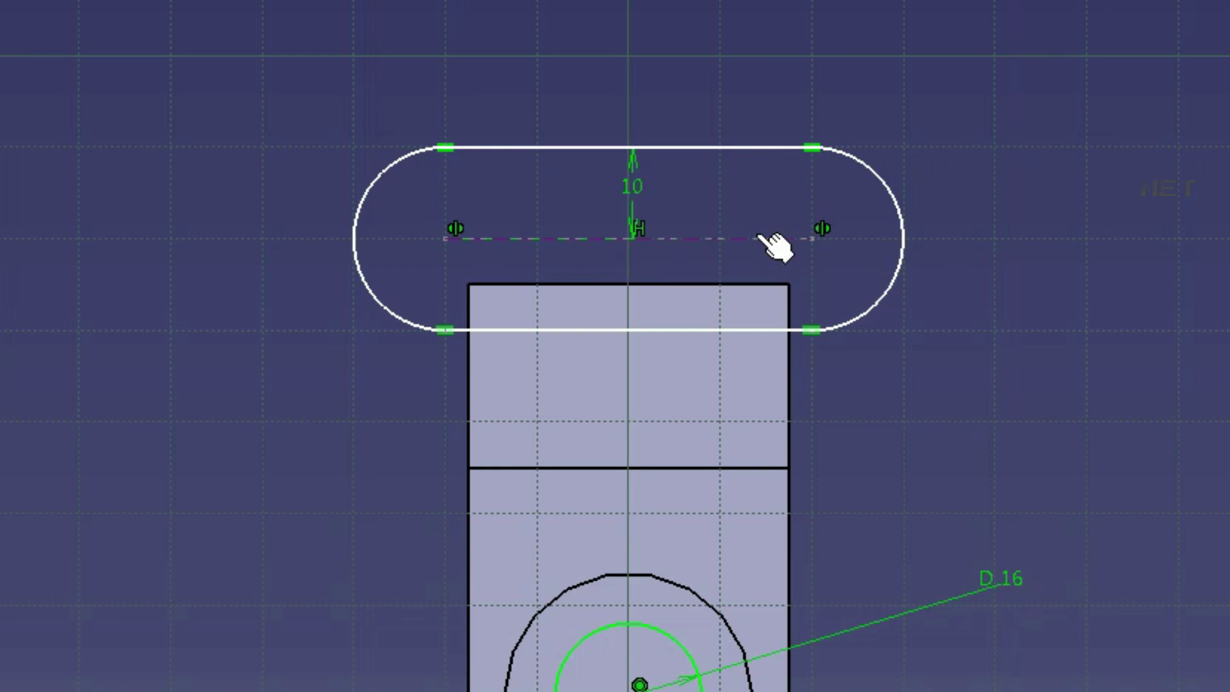
left_click(772, 239)
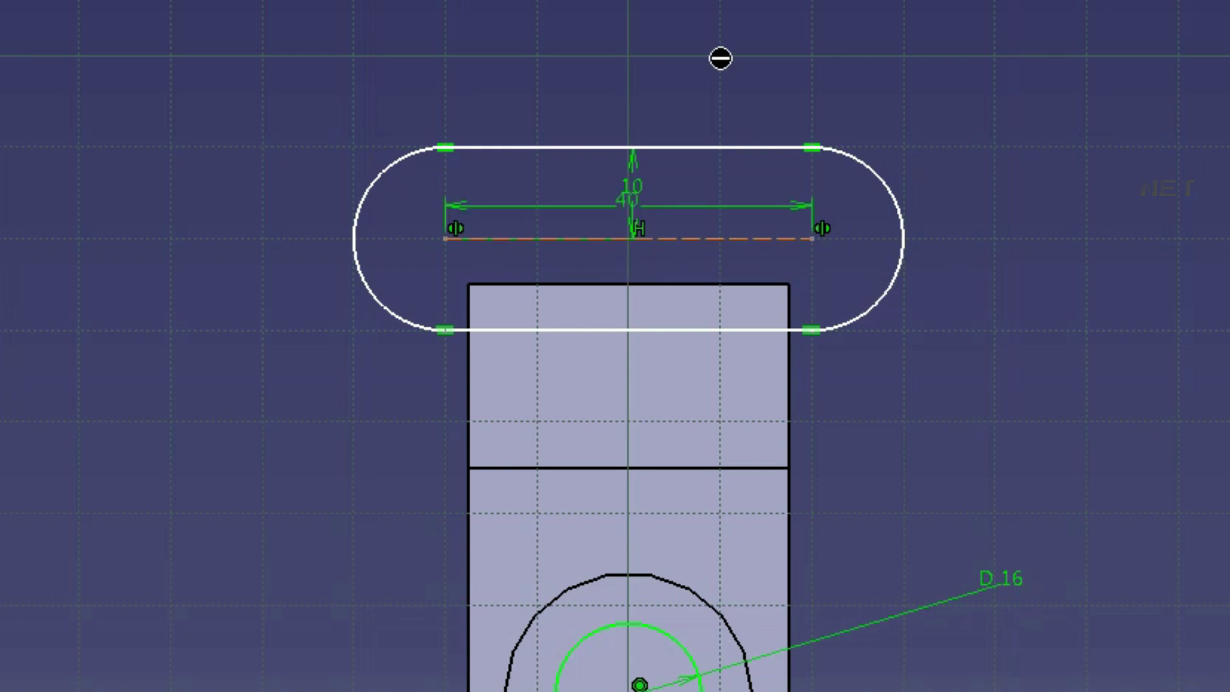
left_click(720, 36)
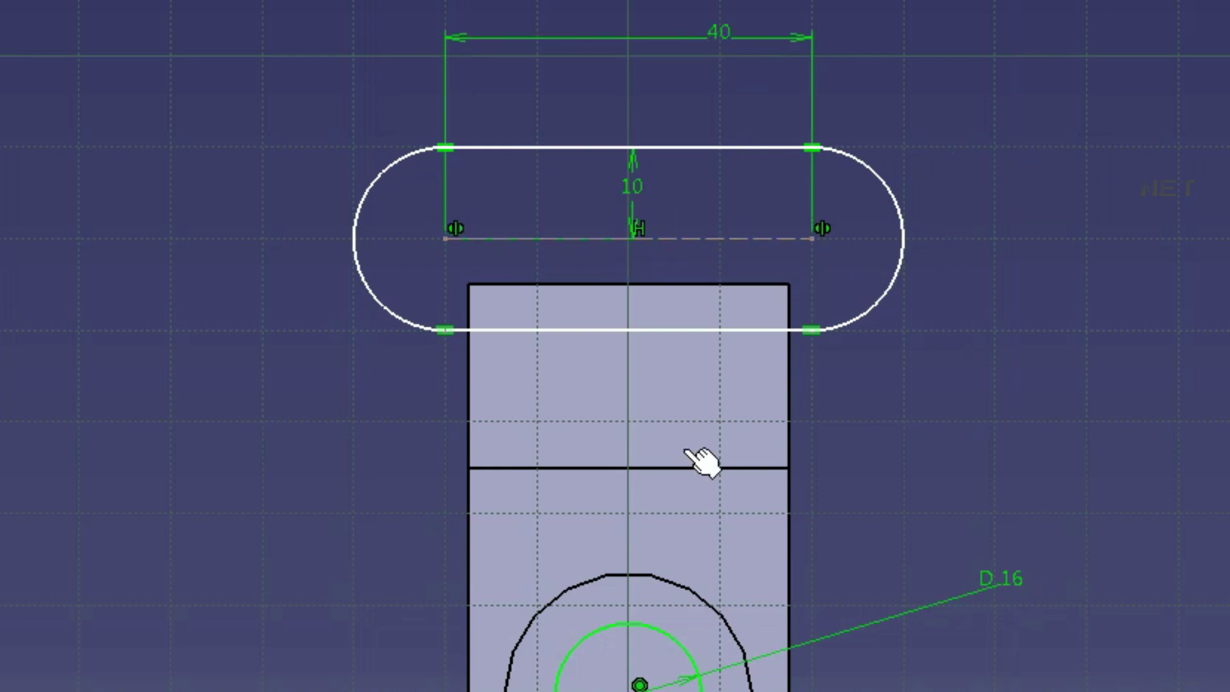
left_click(629, 468)
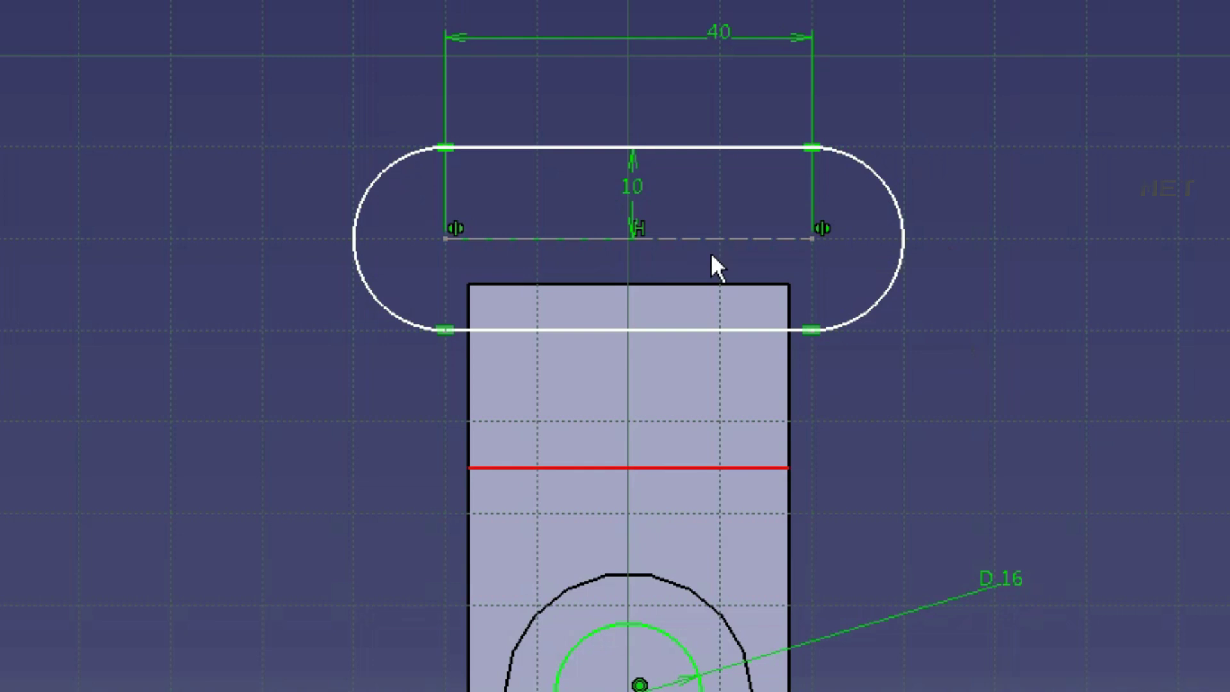
left_click(716, 238)
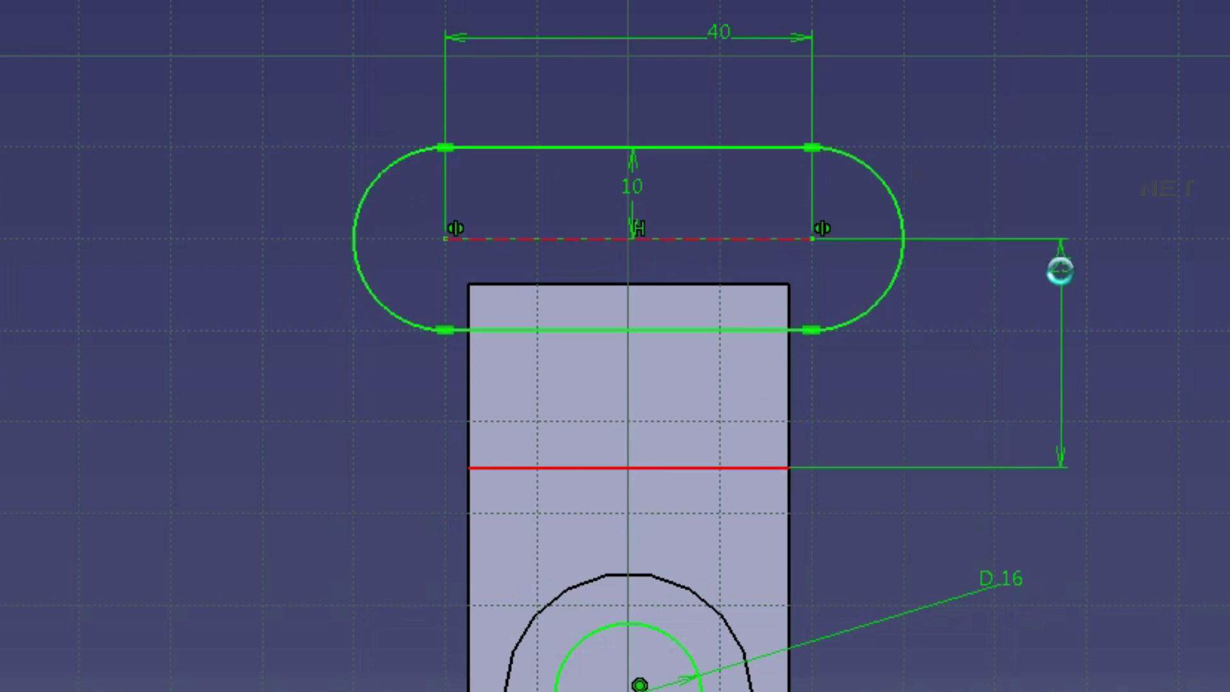
left_click(1060, 269)
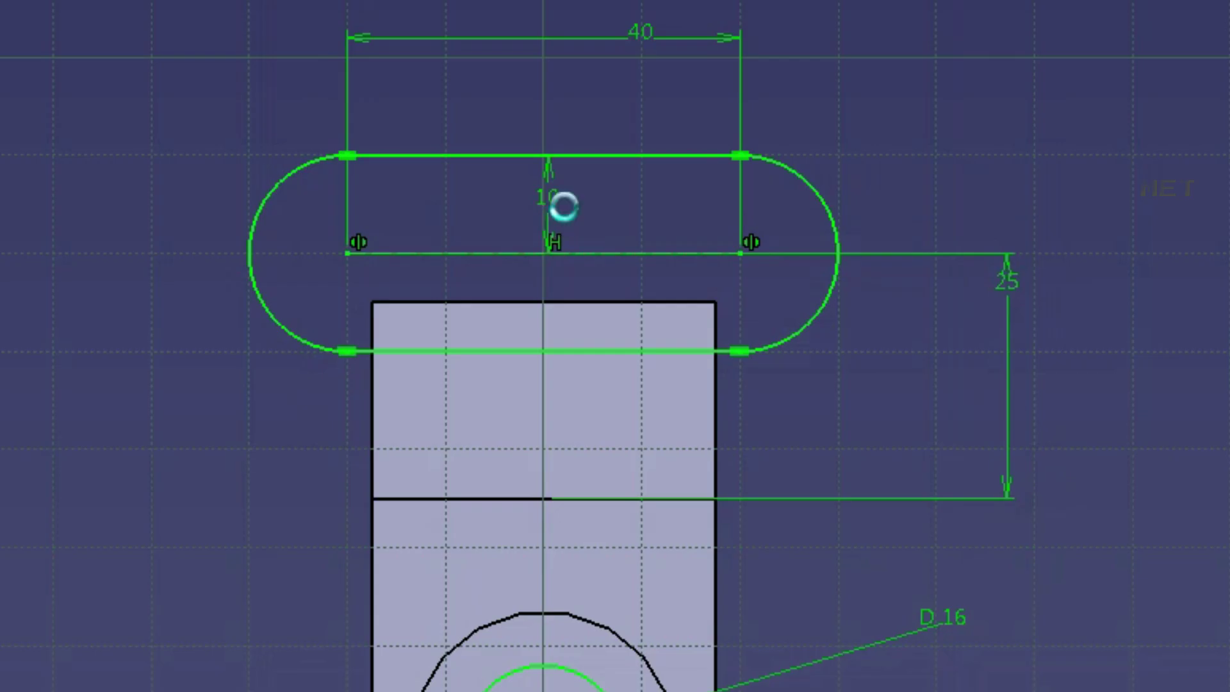
Step: Set the elongated hole's radius to 5 mm and its centre-to-centre distance to 11 mm
left_click(814, 463)
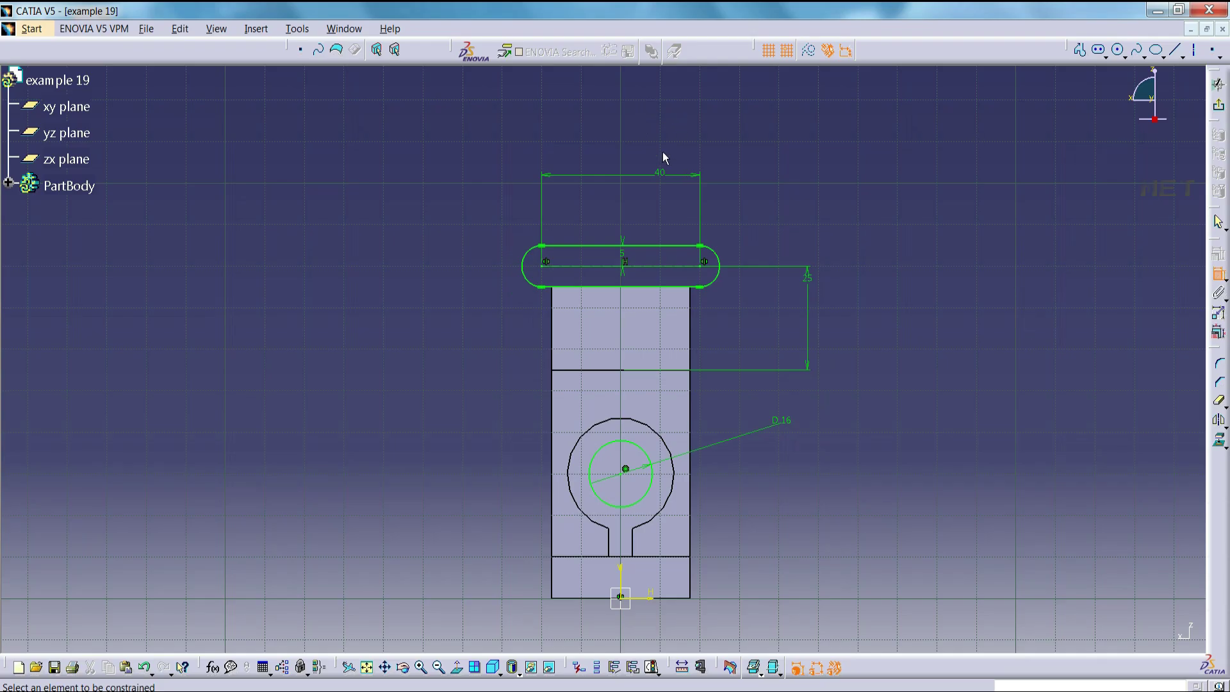
double_click(661, 171)
type("11")
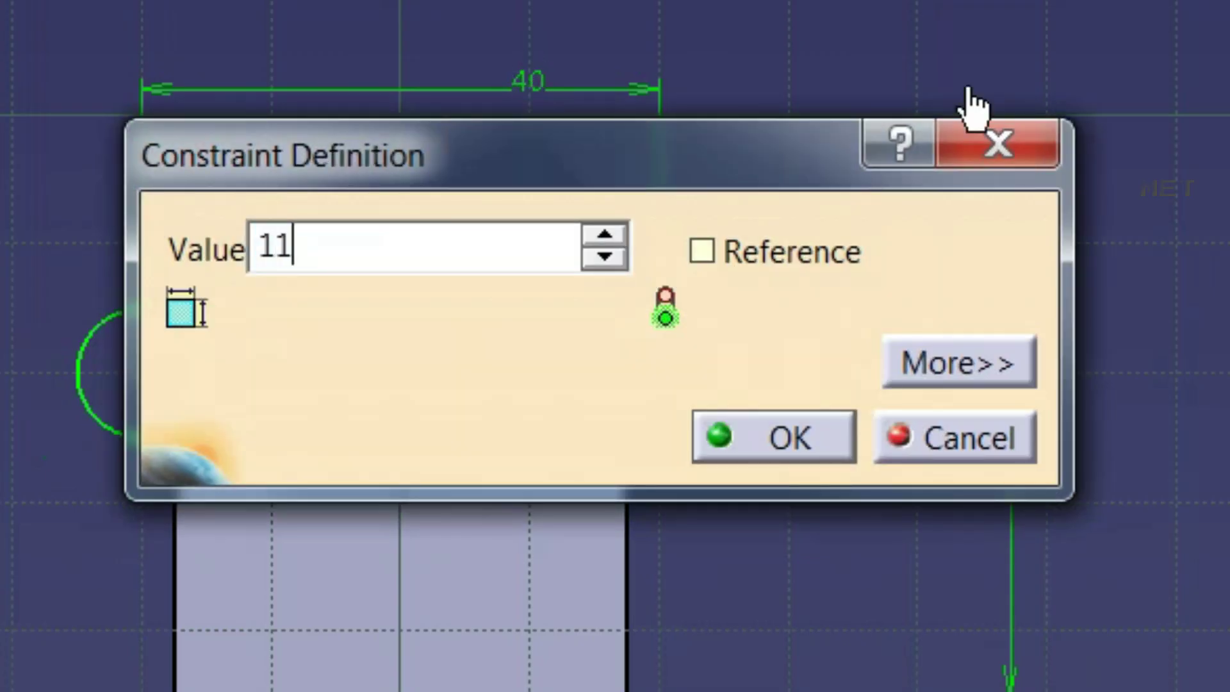
key("Return")
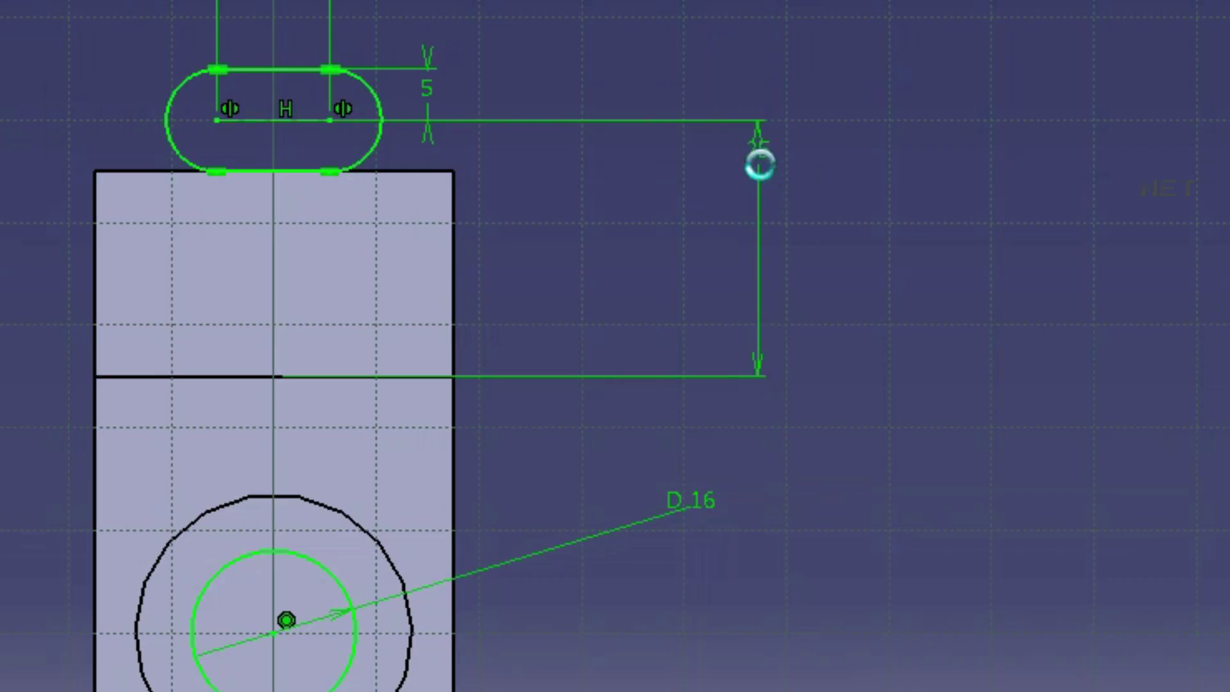
Step: Set the distance between the elongated hole's centre line and the upper arm's lower edge to 10 mm
double_click(760, 165)
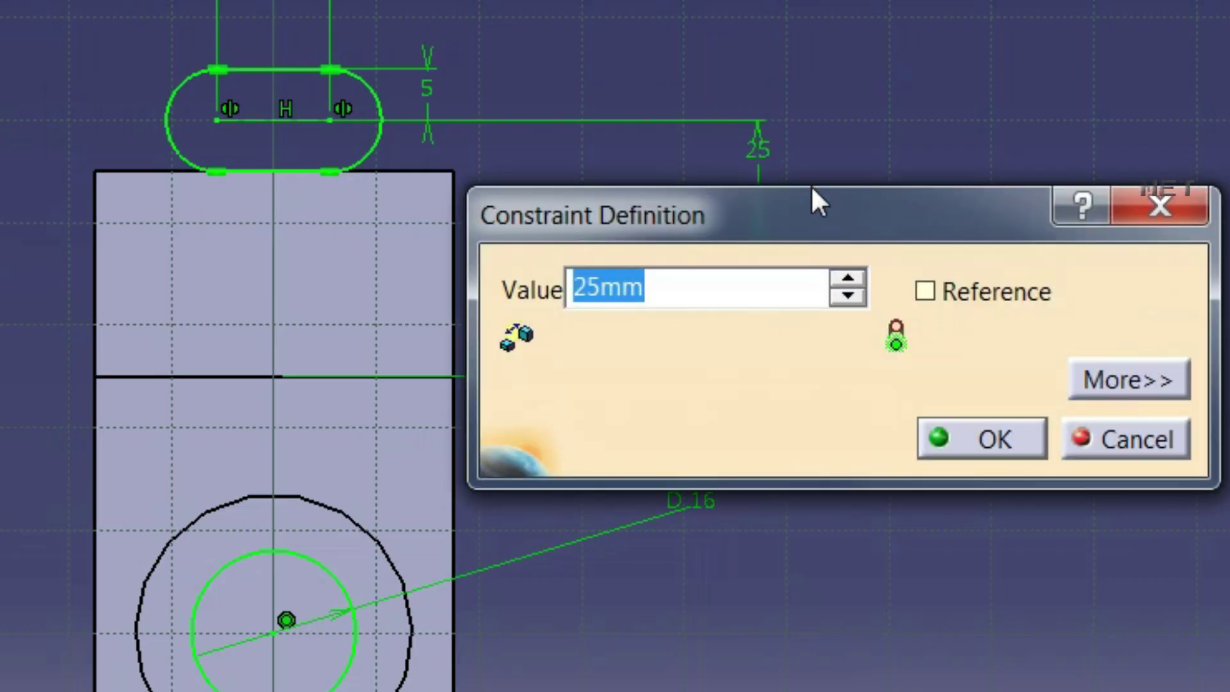
type("10")
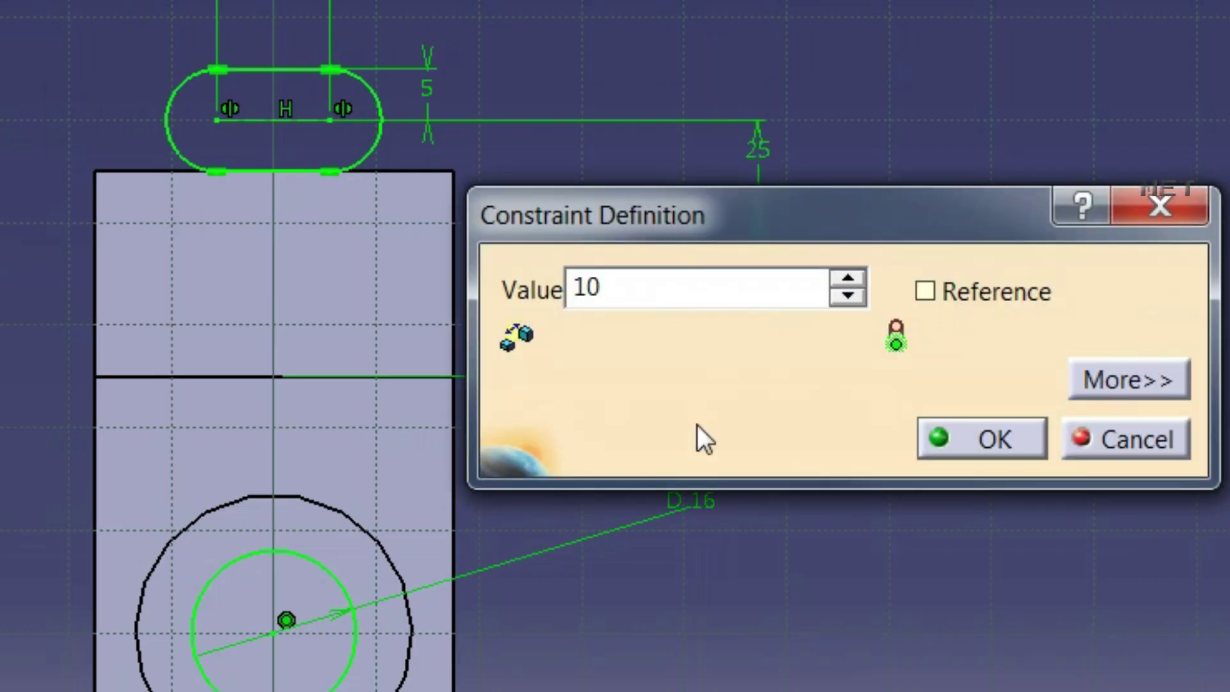
left_click(963, 438)
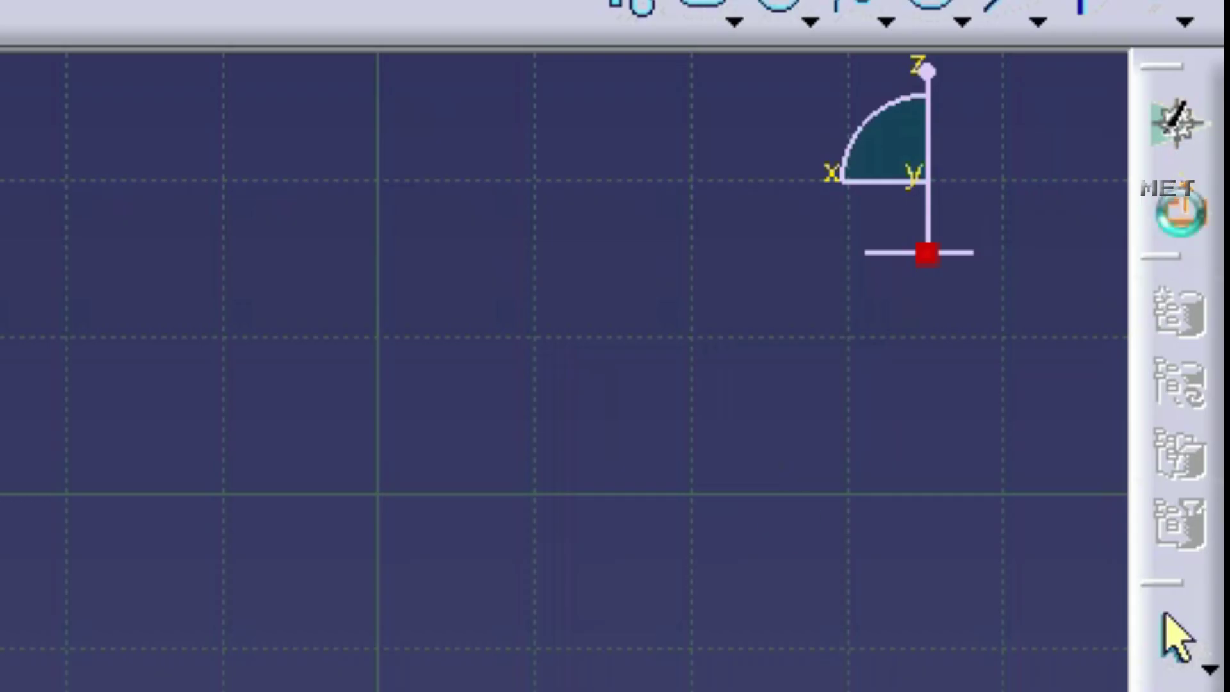
Step: Exit the sketch and cut the circle and elongated hole as a pocket in the reversed direction, limited Up to last
left_click(1218, 104)
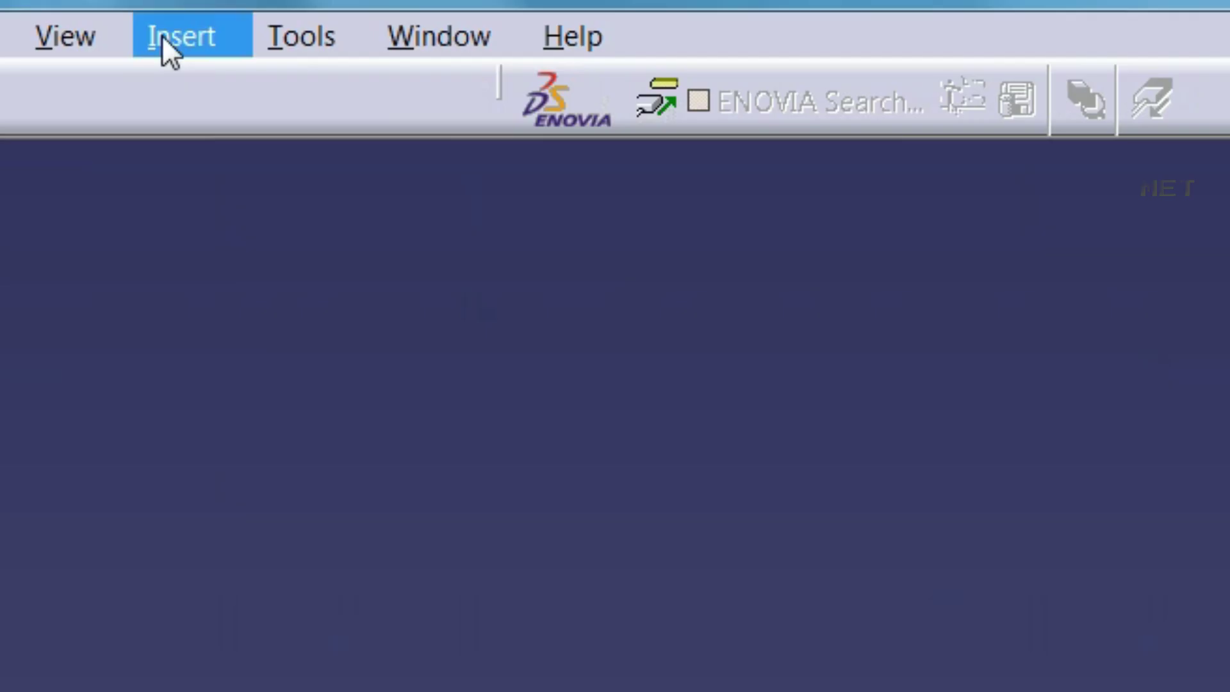
left_click(256, 28)
mouse_move(624, 584)
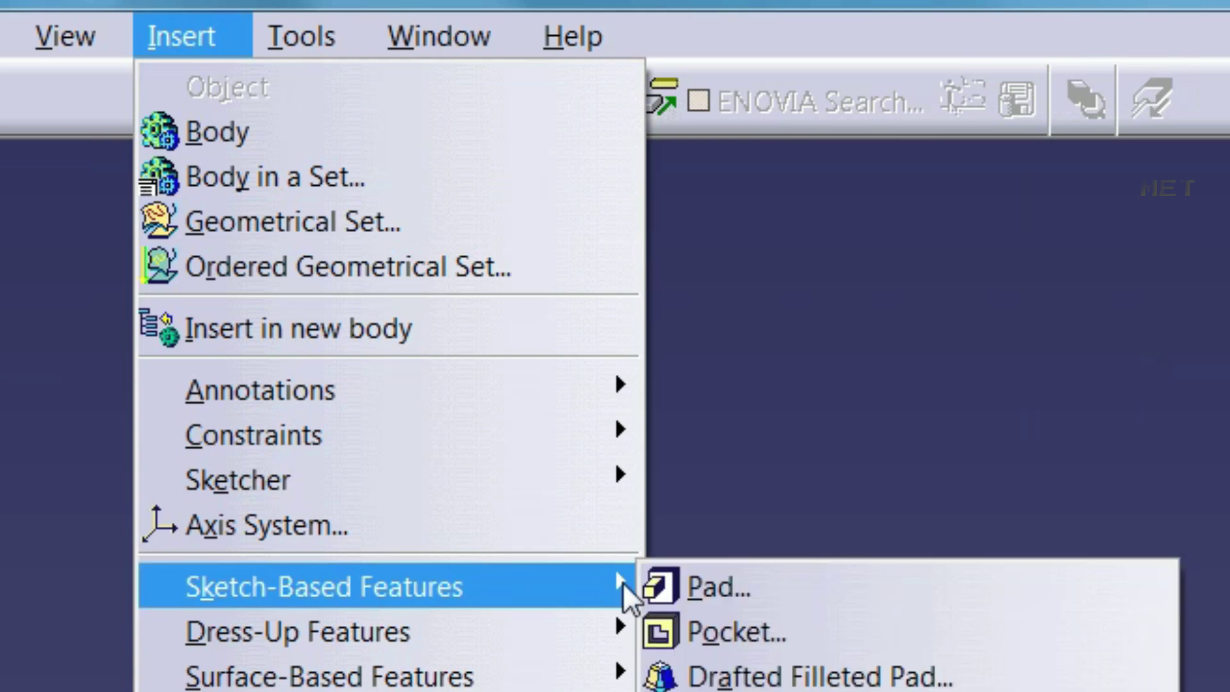
left_click(716, 632)
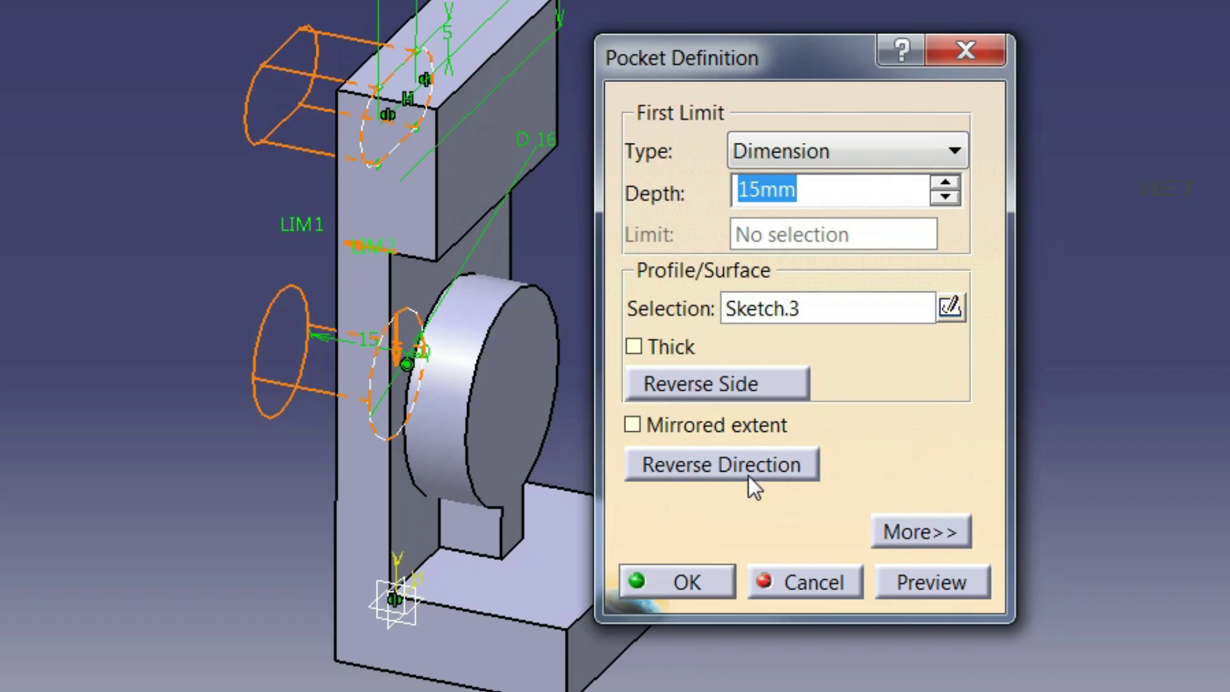
left_click(772, 502)
left_click(860, 157)
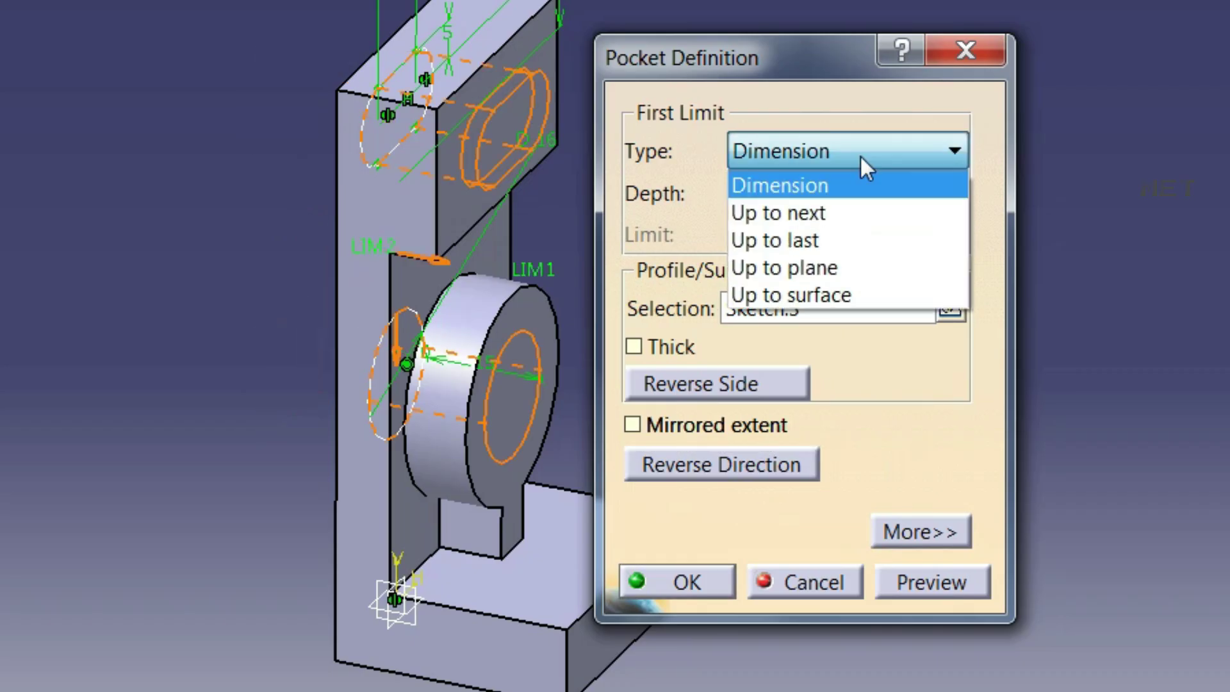
left_click(867, 239)
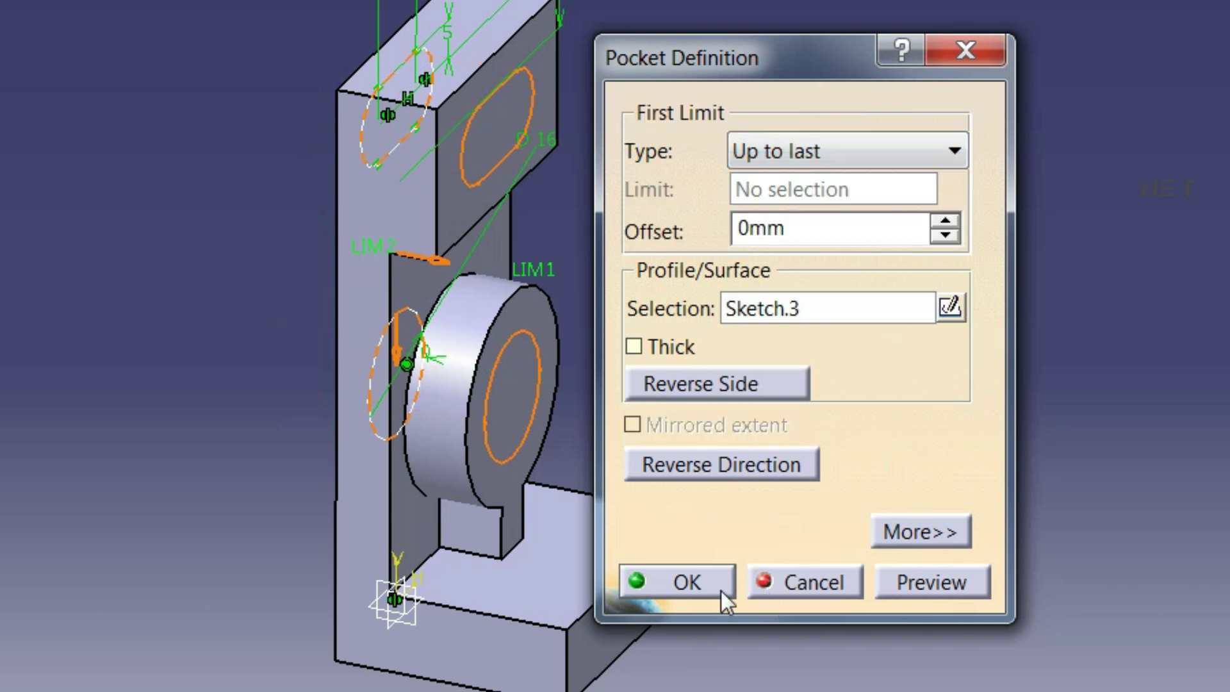
left_click(717, 584)
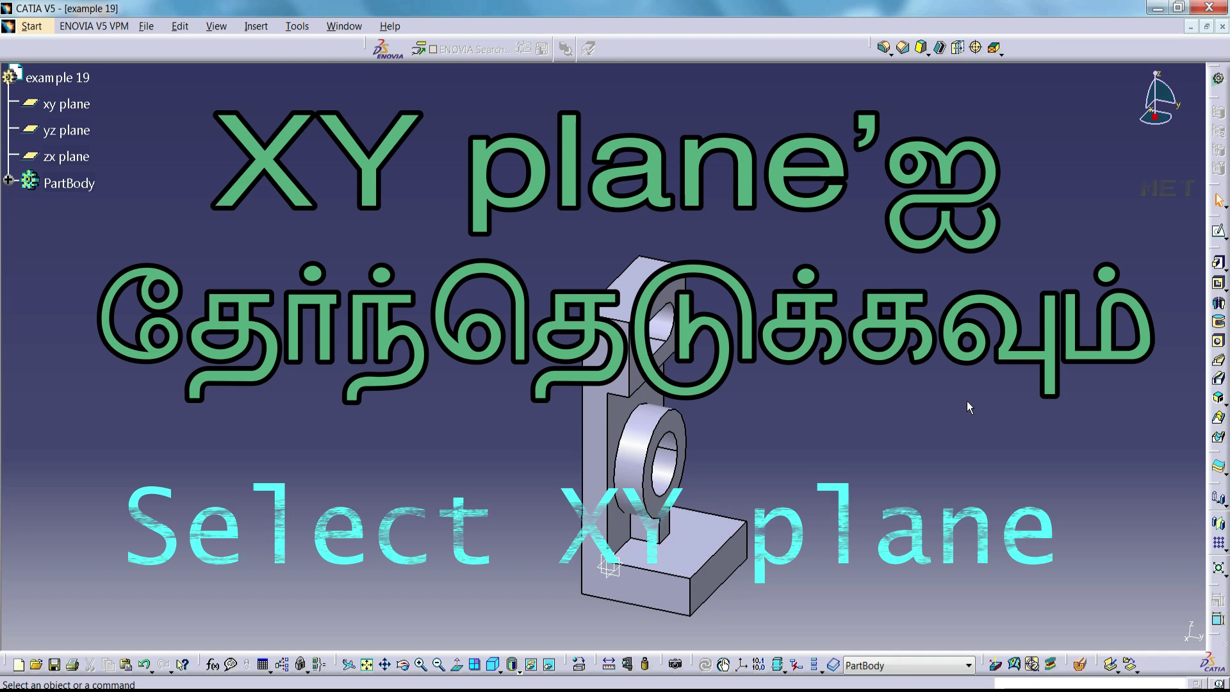
Step: Sketch a circle about 28 mm in diameter on the xy plane, centred at H 10 mm, V 20 mm over the base
left_click(86, 104)
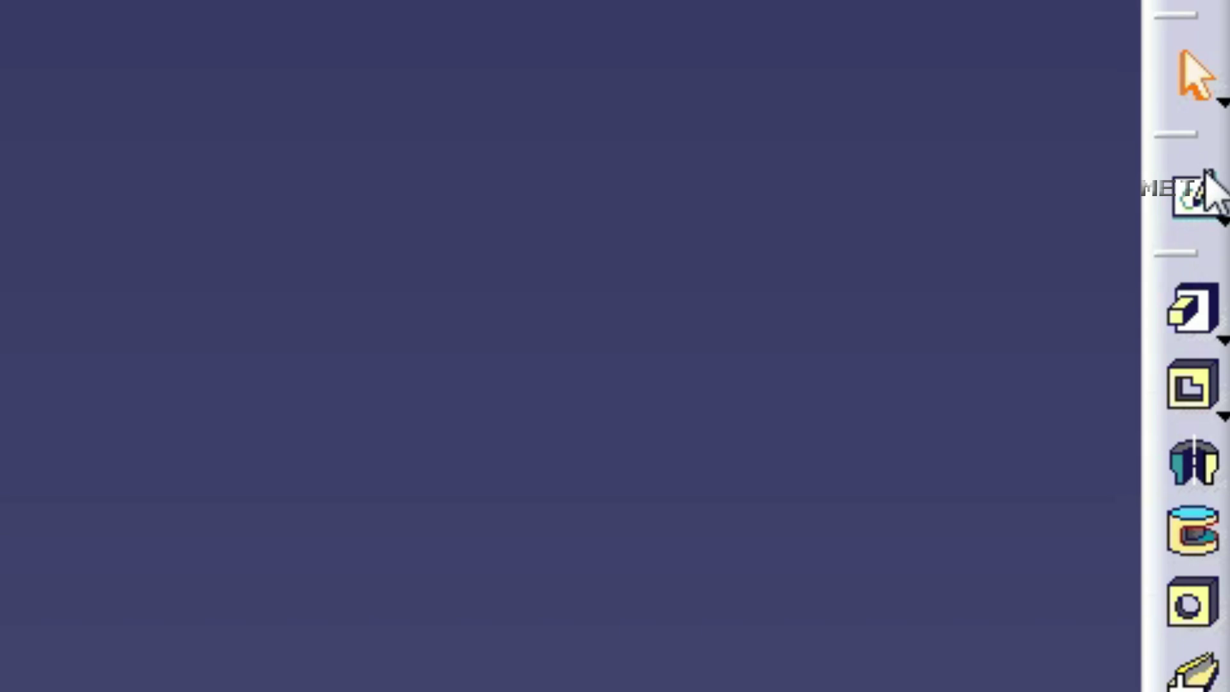
left_click(1219, 231)
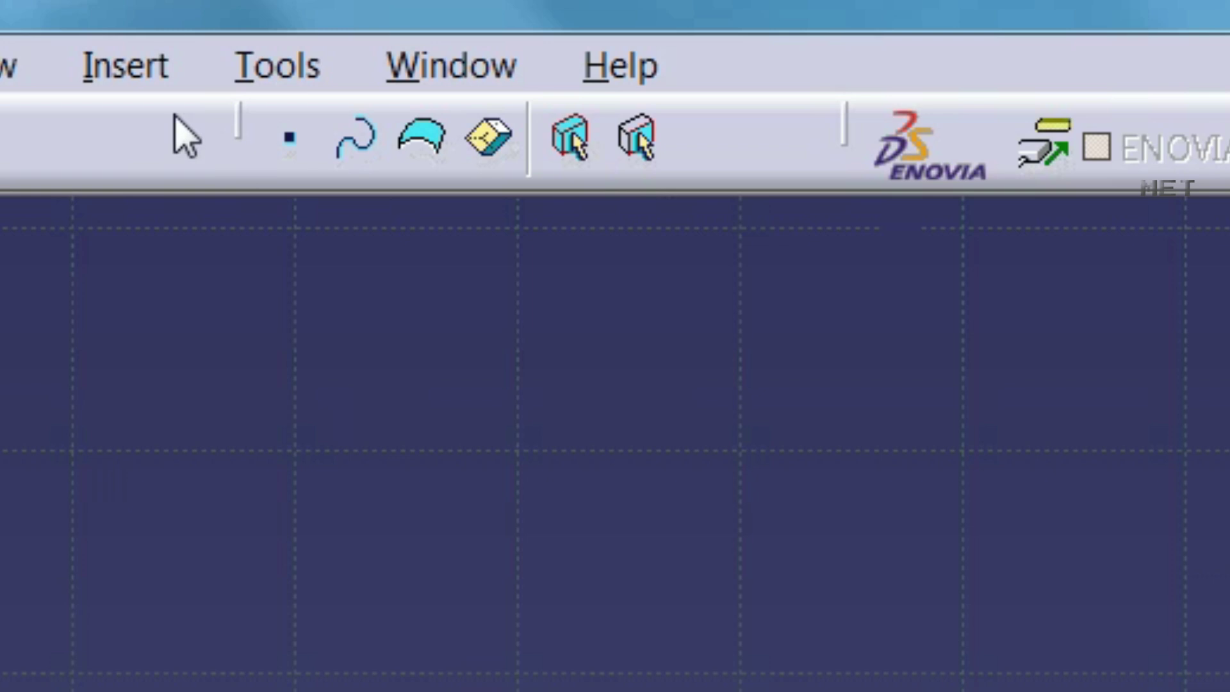
left_click(256, 26)
mouse_move(187, 249)
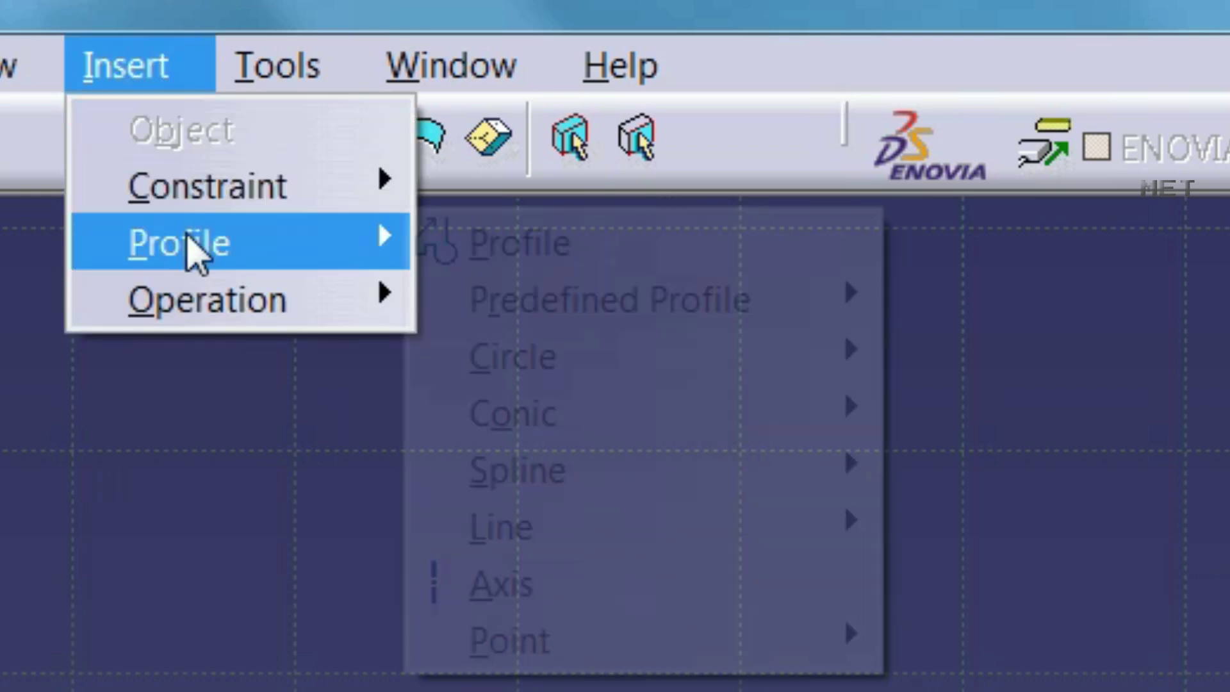
mouse_move(626, 366)
left_click(926, 369)
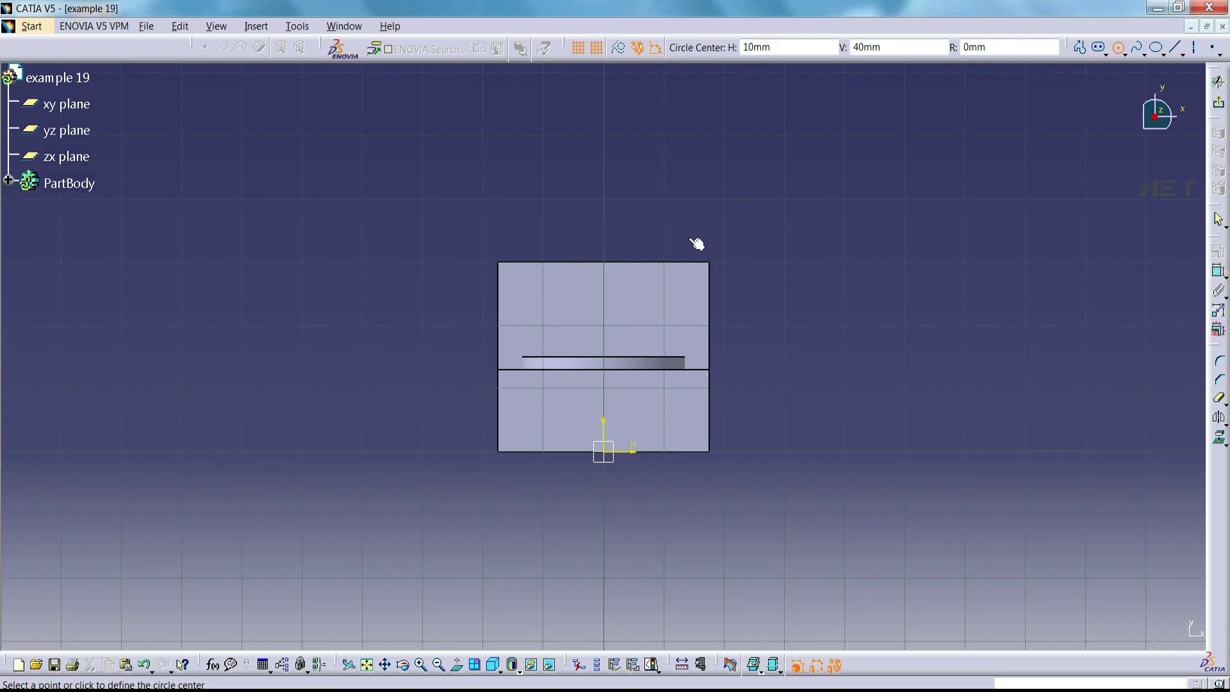
left_click(663, 324)
left_click(724, 269)
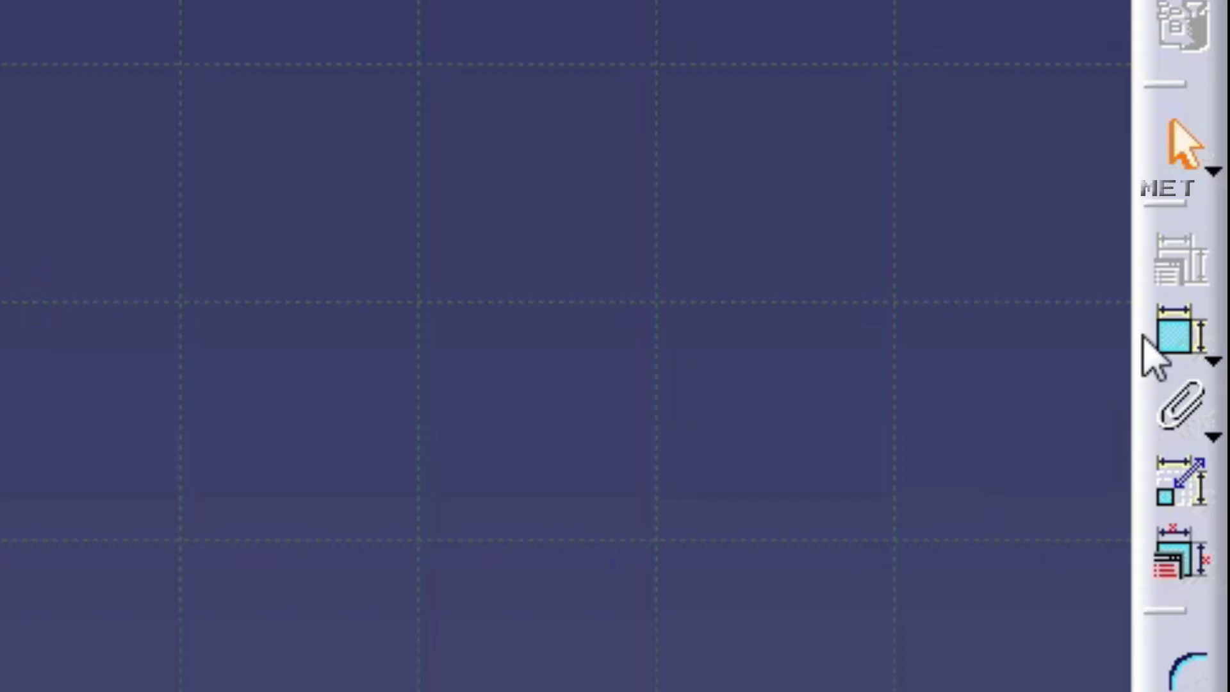
Step: Dimension the circle's diameter and its centre's distances from the base's nearest side edge and its outer edge parallel to the horizontal axis
left_click(1216, 270)
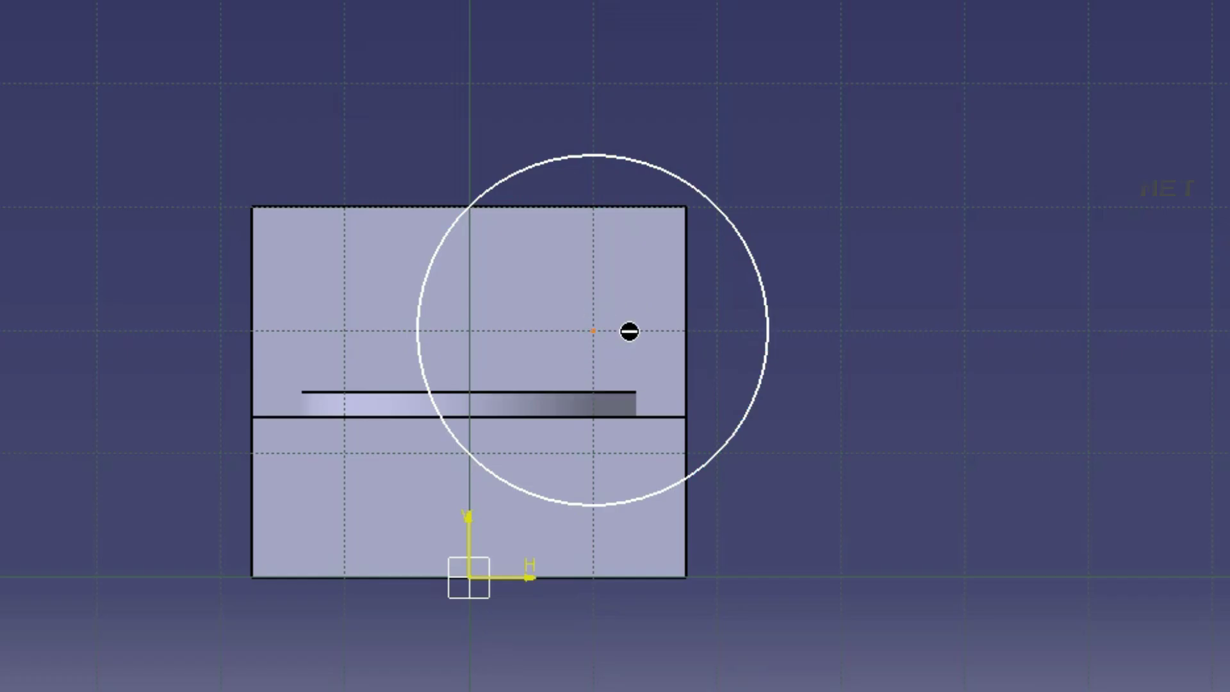
left_click(689, 336)
left_click(965, 77)
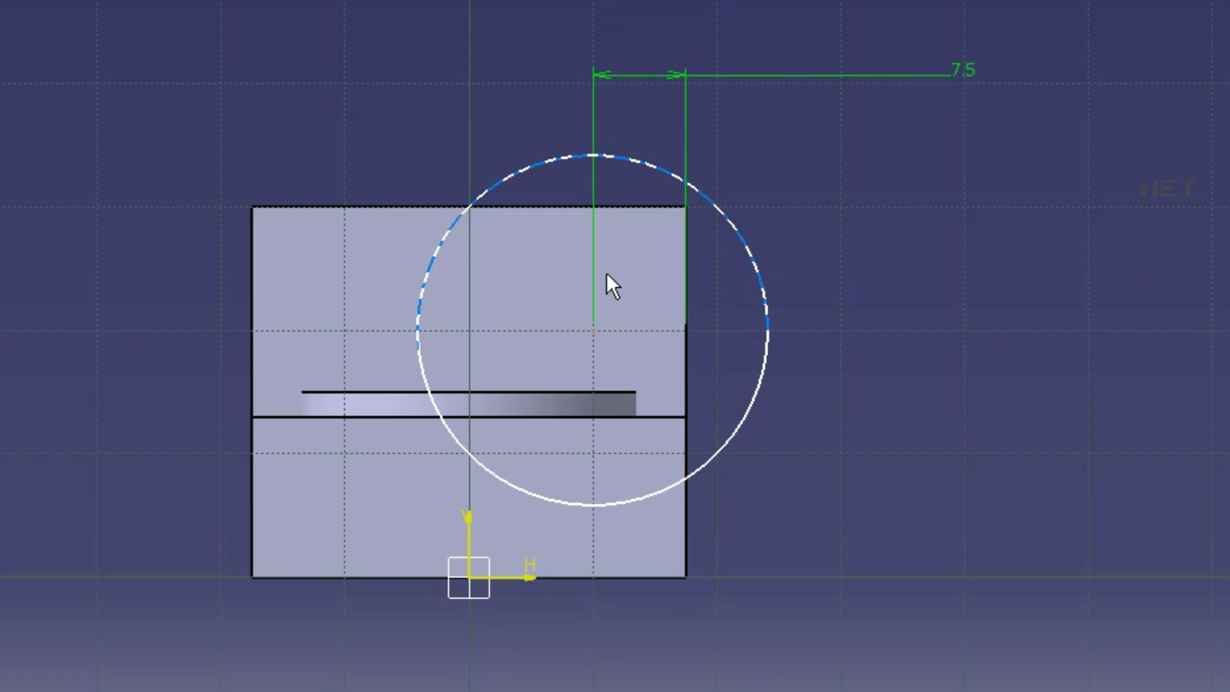
left_click(520, 210)
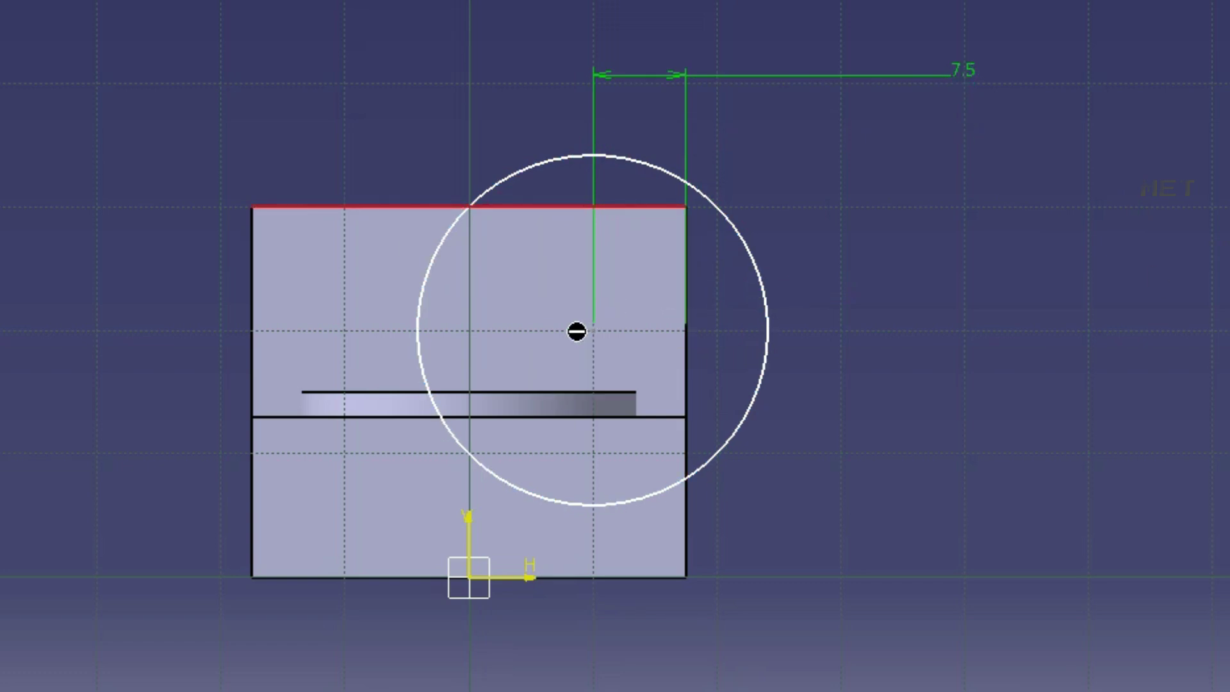
left_click(790, 452)
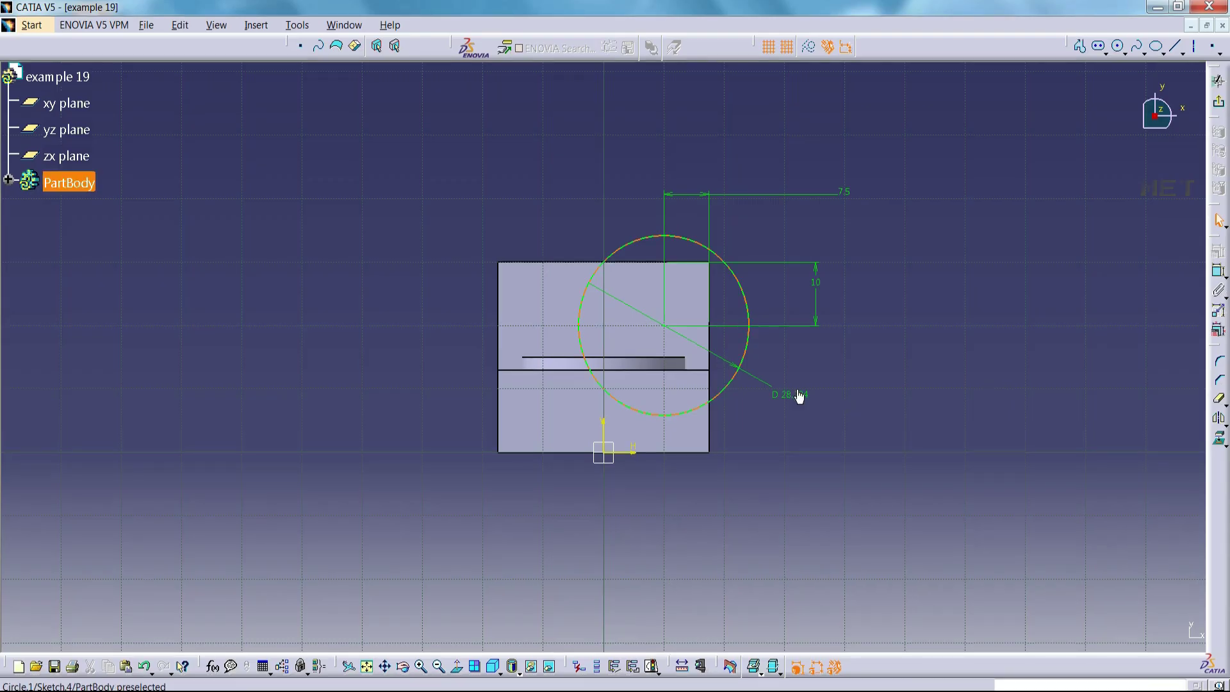
Step: Set the circle's diameter to 10 mm
double_click(857, 461)
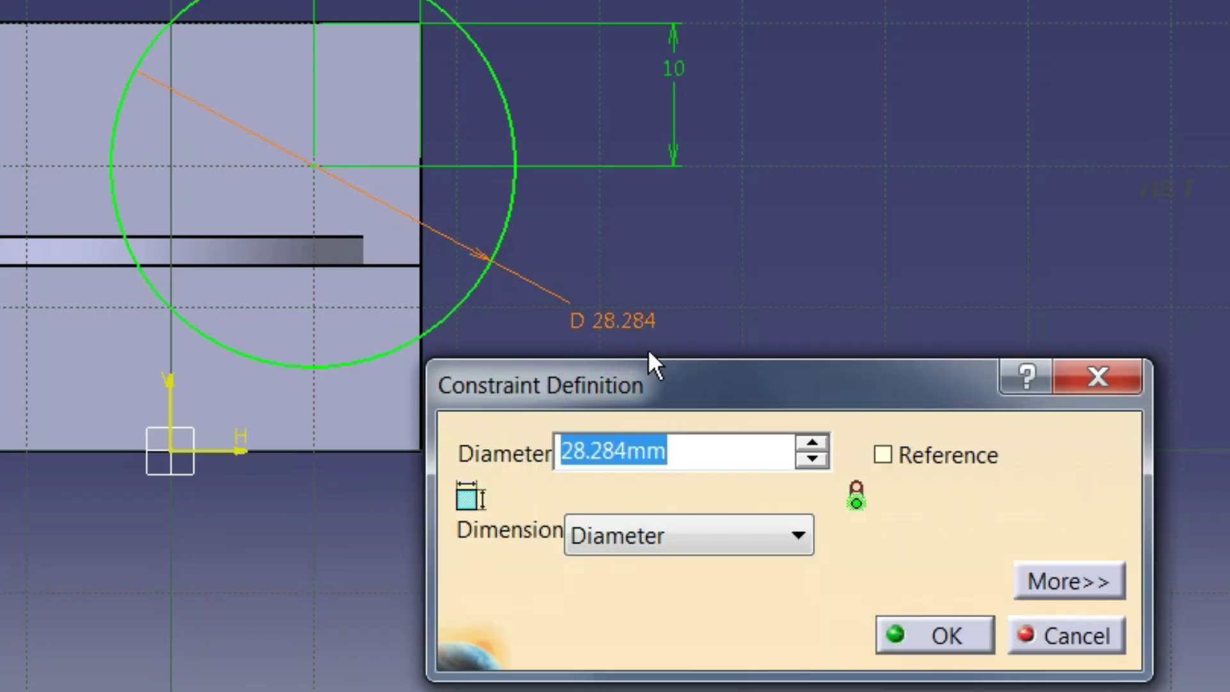
type("10")
left_click(938, 631)
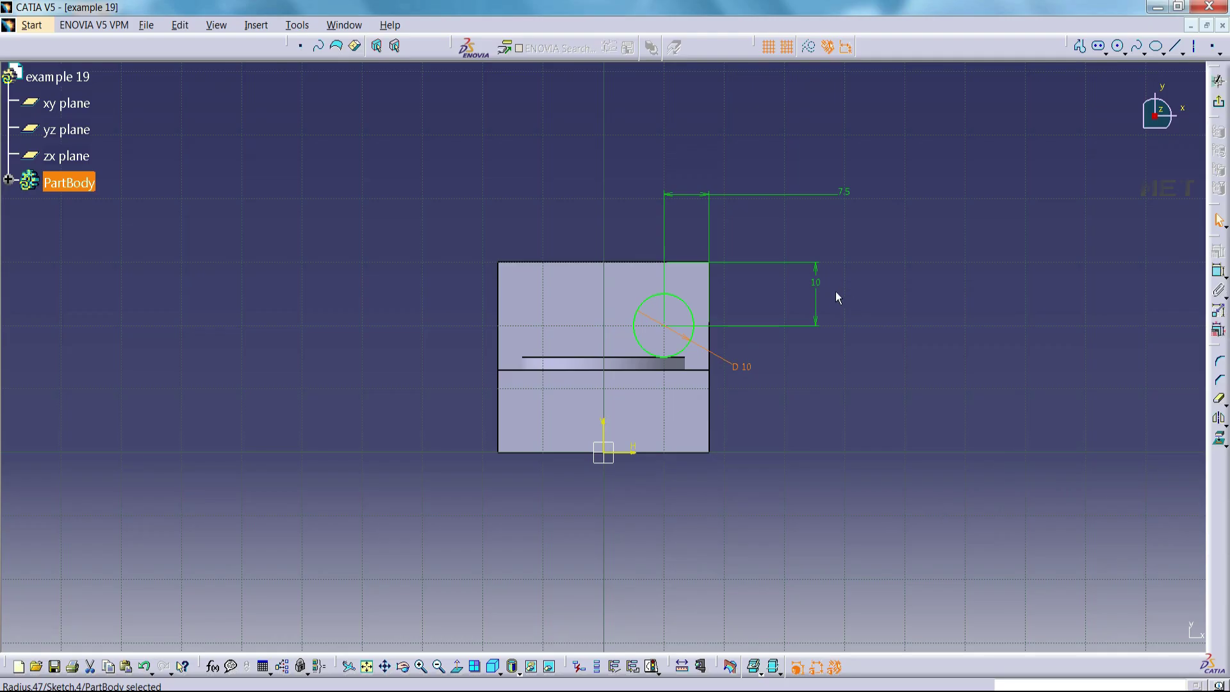
Step: Set the circle centre's distance to 8 mm from the base's outer horizontal edge and 7 mm from the nearest side edge
double_click(817, 287)
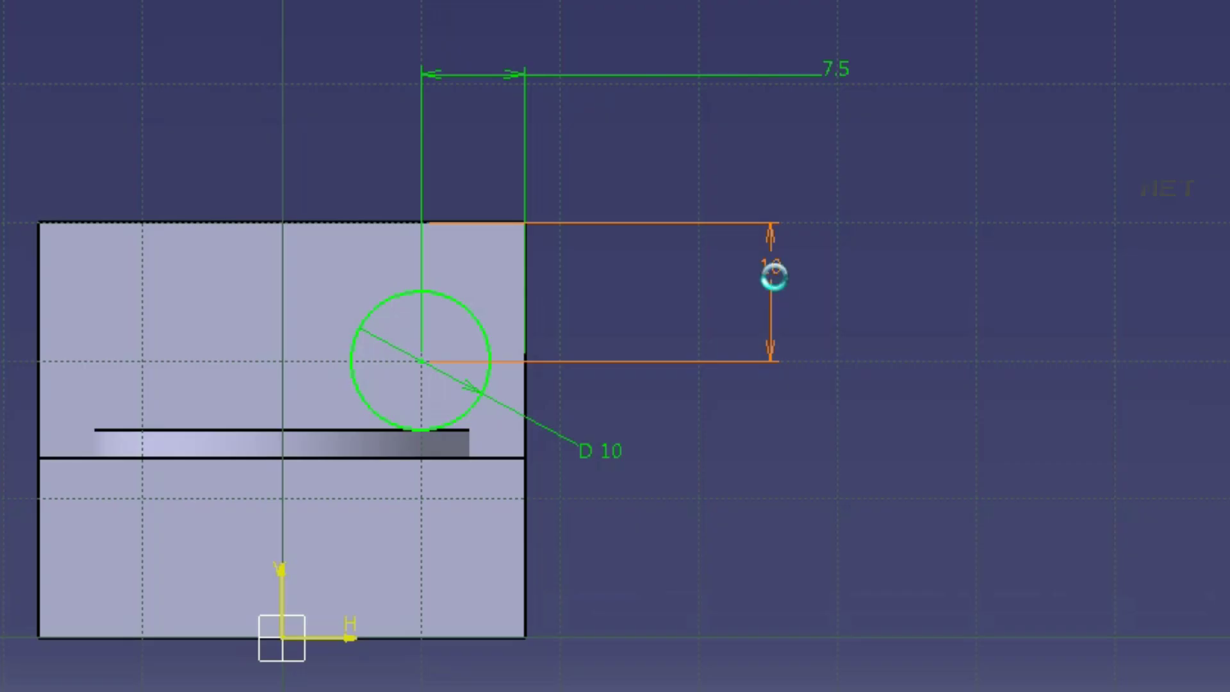
type("8")
left_click(988, 541)
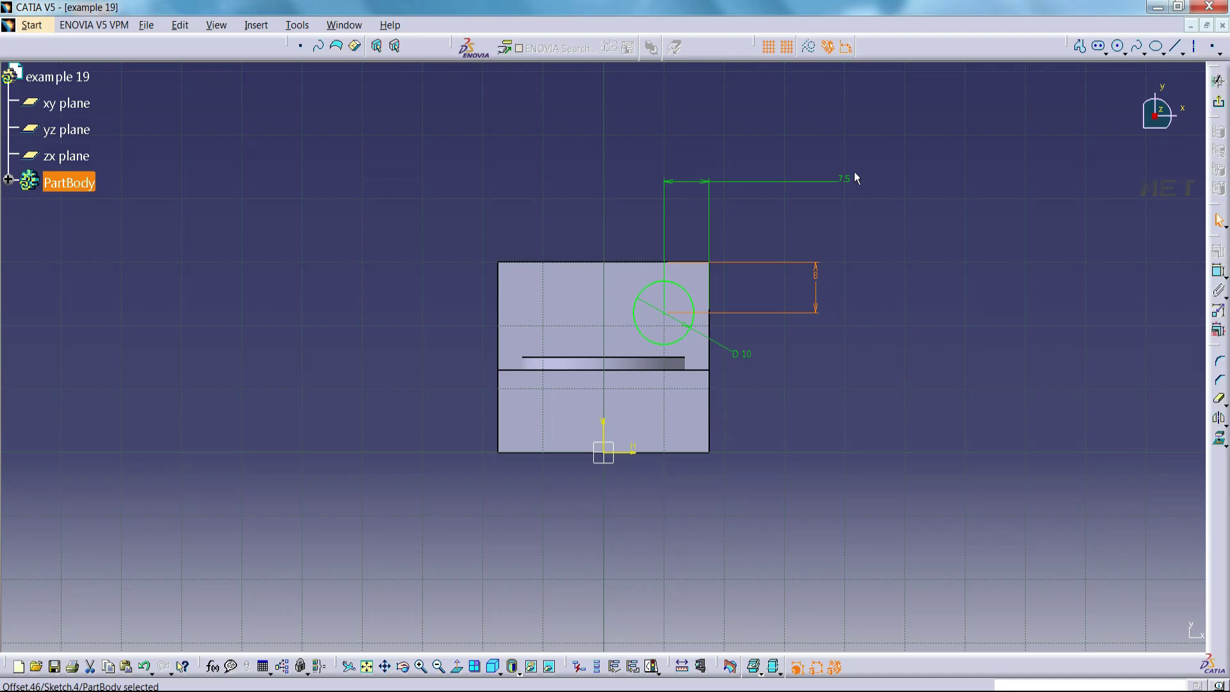
double_click(838, 69)
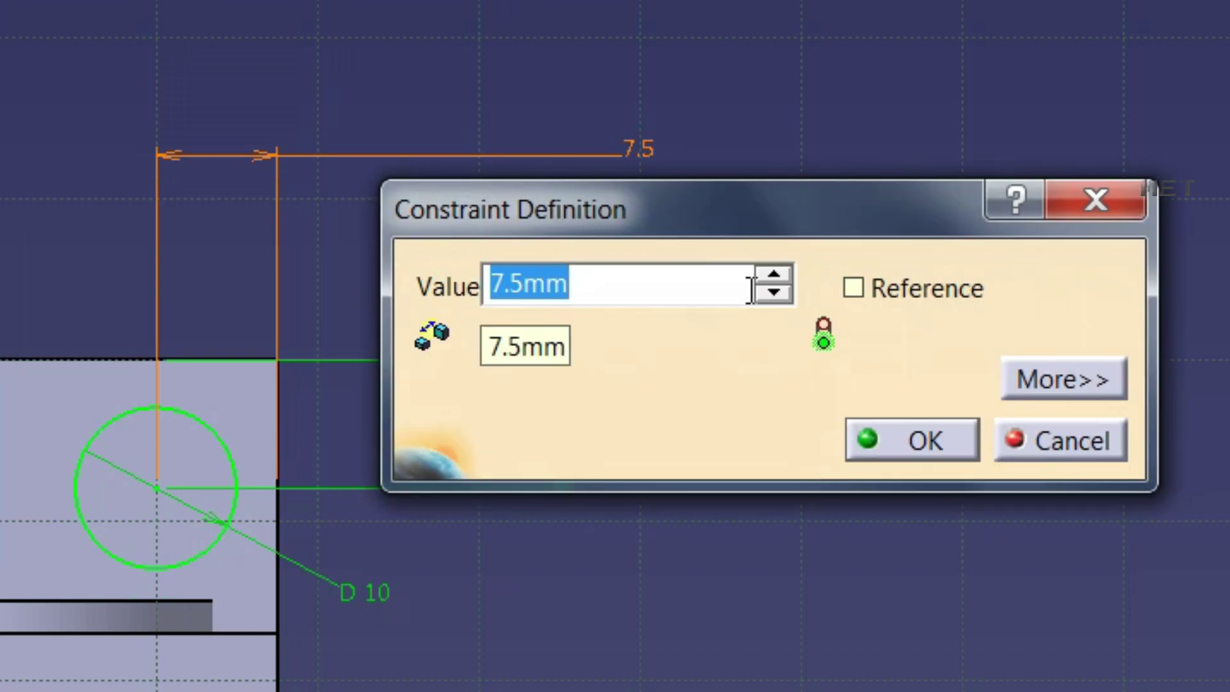
type("7")
left_click(912, 431)
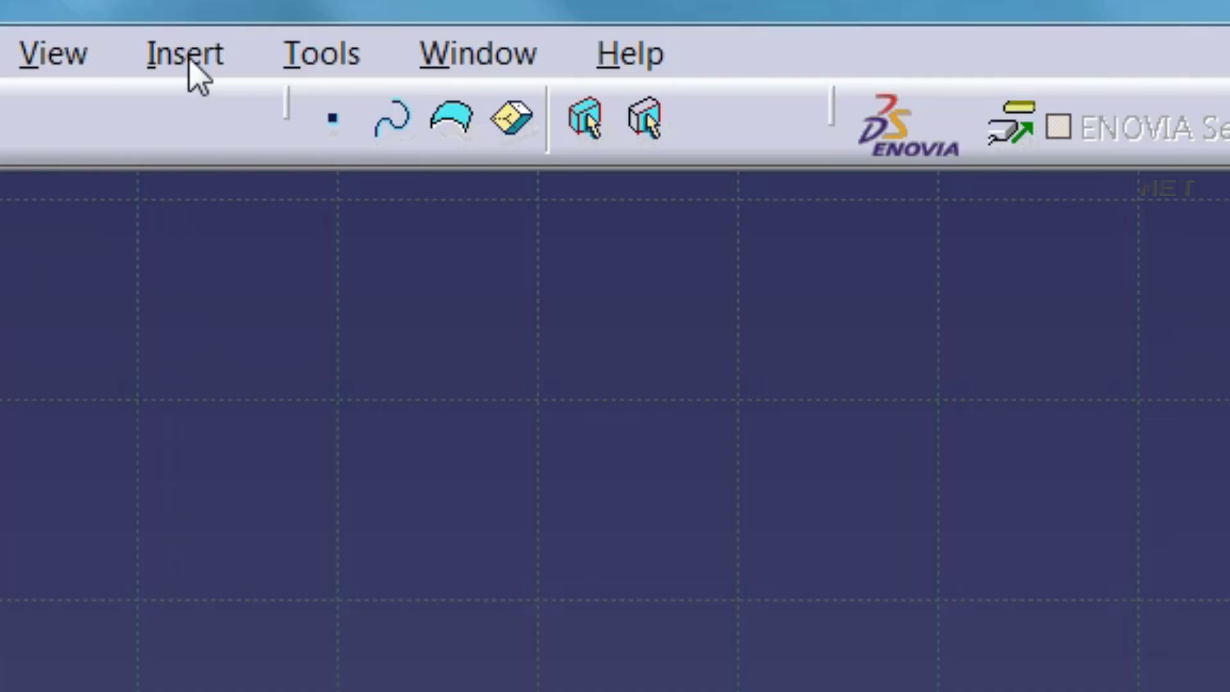
Step: Mirror the 10 mm circle about the sketch's vertical axis
left_click(256, 25)
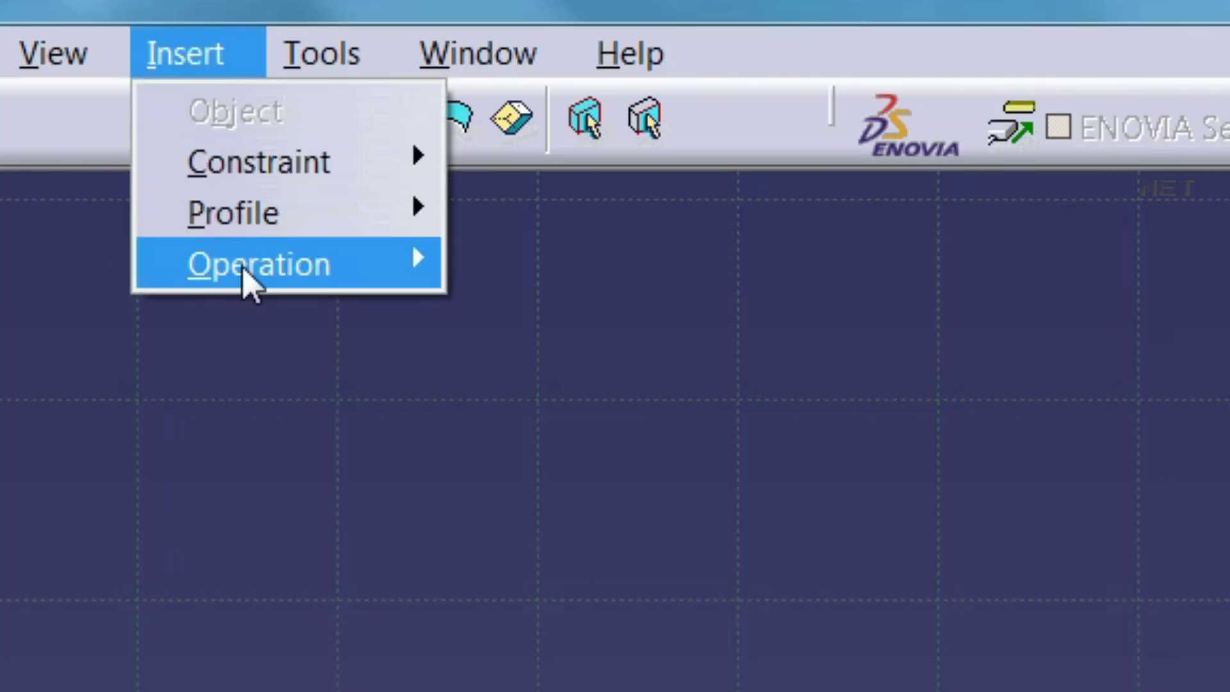
mouse_move(256, 264)
mouse_move(615, 417)
left_click(878, 425)
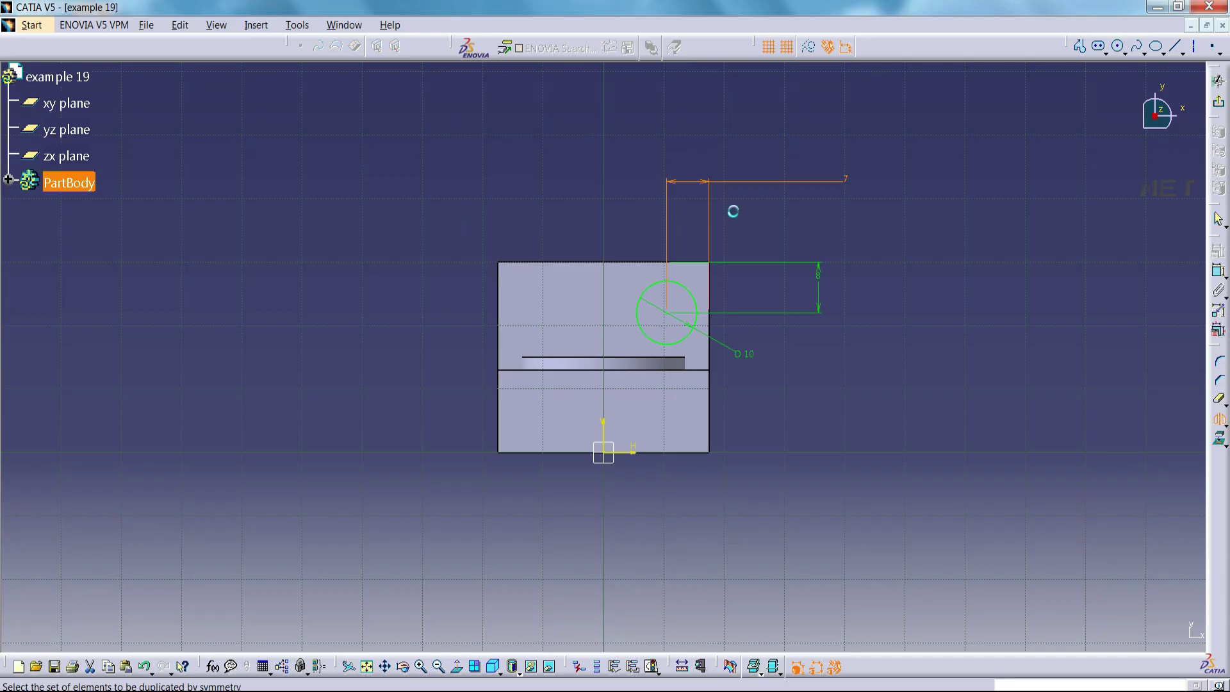
left_click(698, 298)
left_click(604, 423)
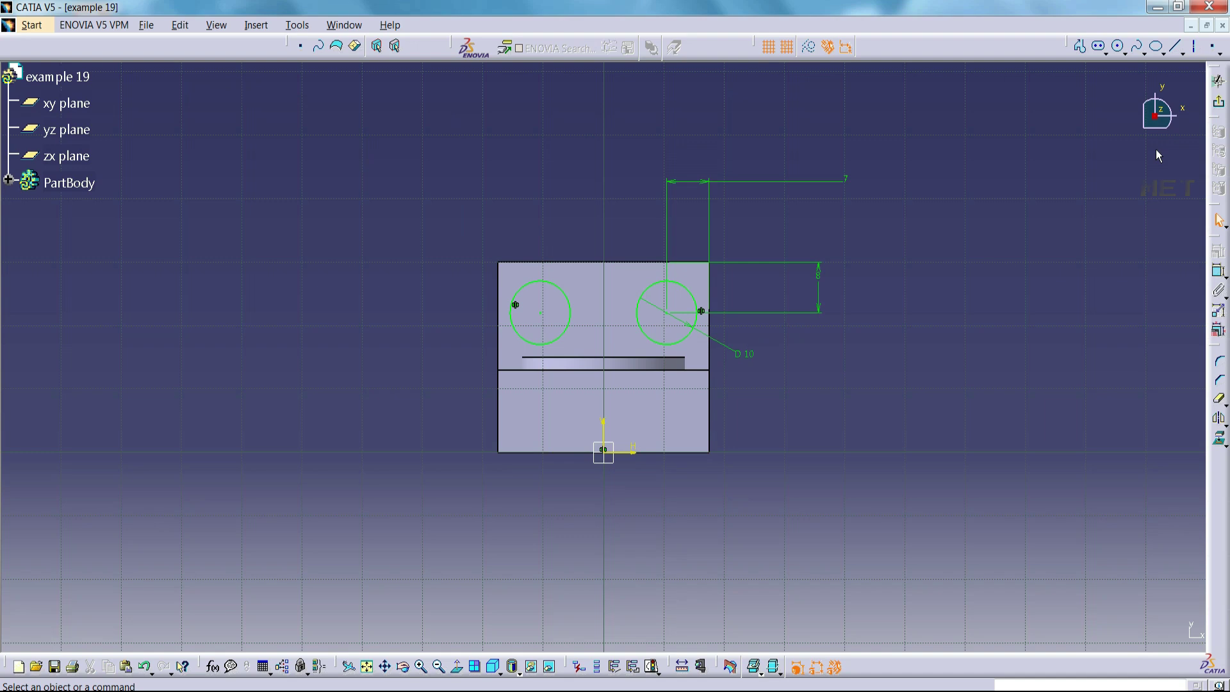
Step: Exit the sketch and cut the two circles through the base as a pocket in the reversed direction, limited Up to last
left_click(1219, 104)
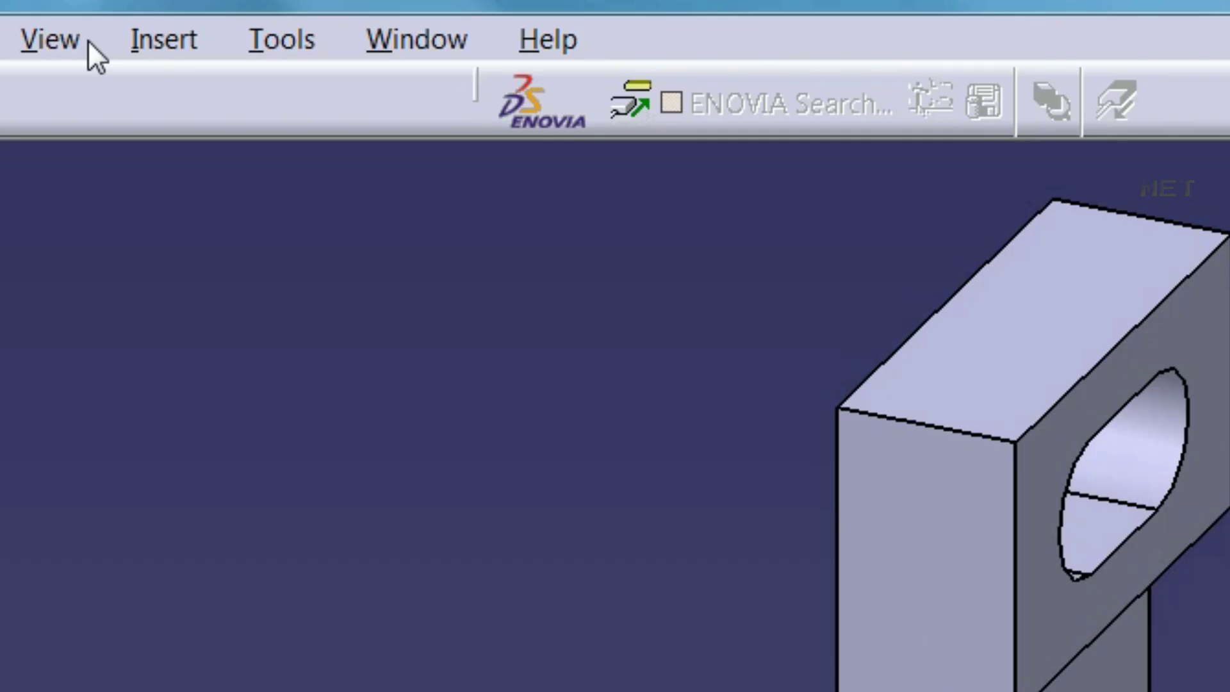
left_click(248, 26)
mouse_move(321, 212)
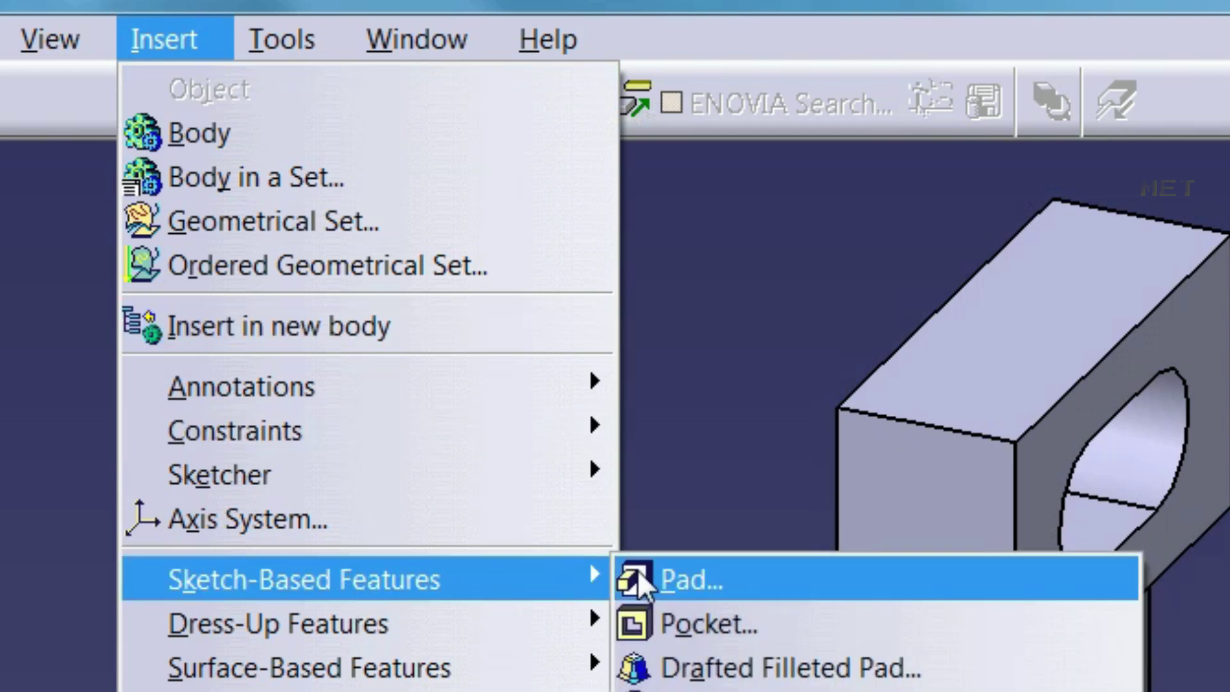
left_click(749, 623)
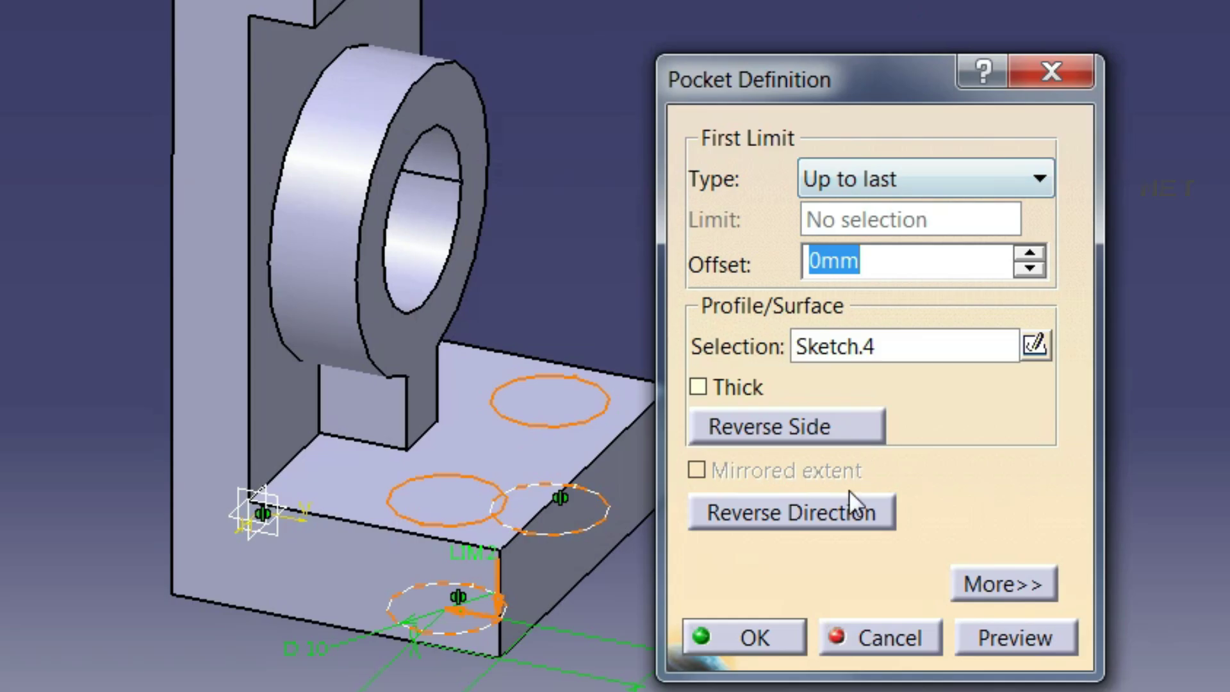
left_click(779, 498)
left_click(778, 635)
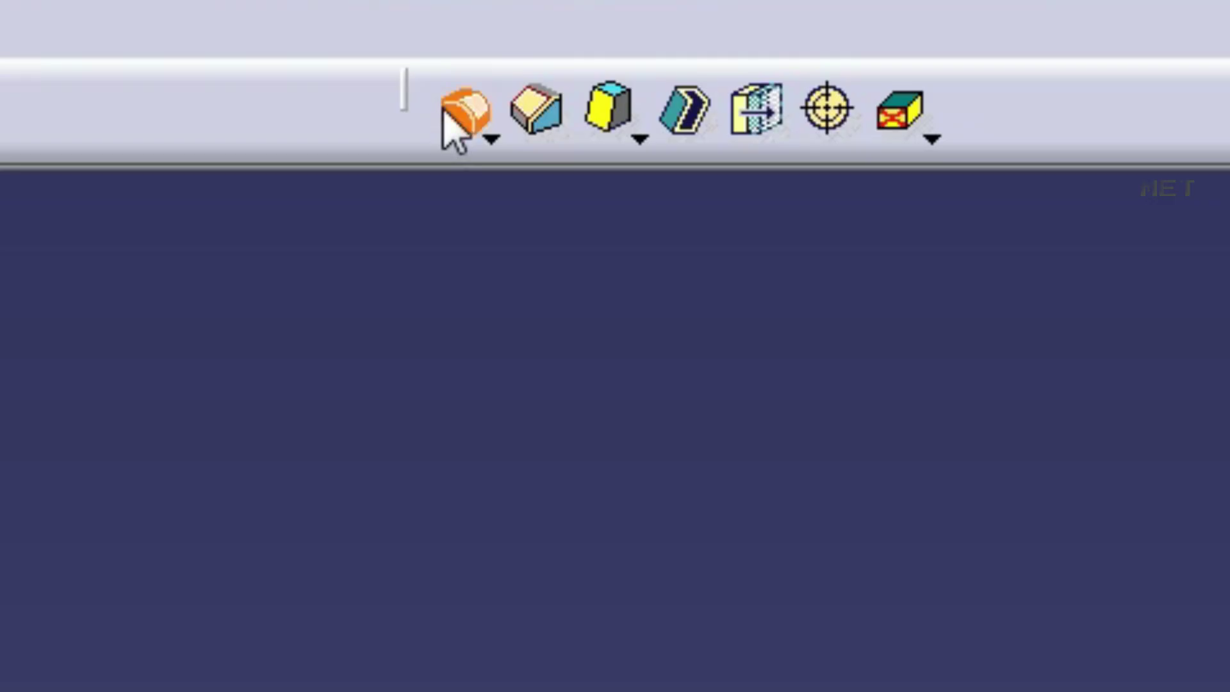
Step: Fillet the two short top edges of the upper arm with a 5 mm radius
left_click(448, 118)
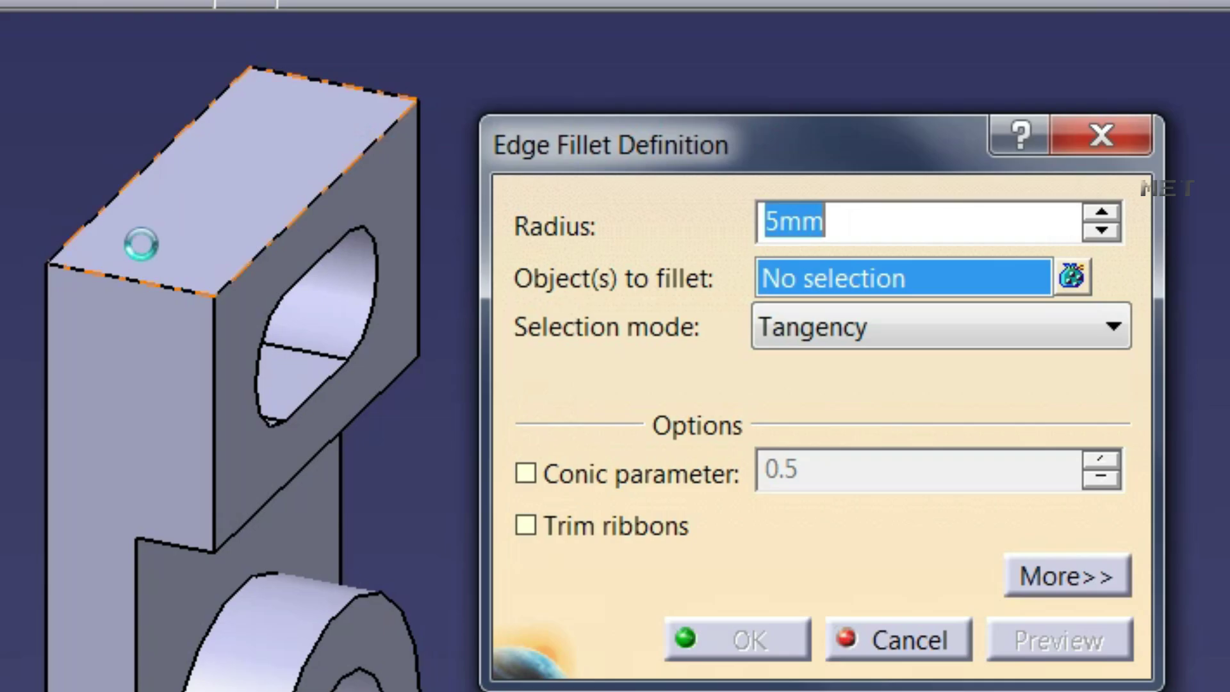
left_click(154, 283)
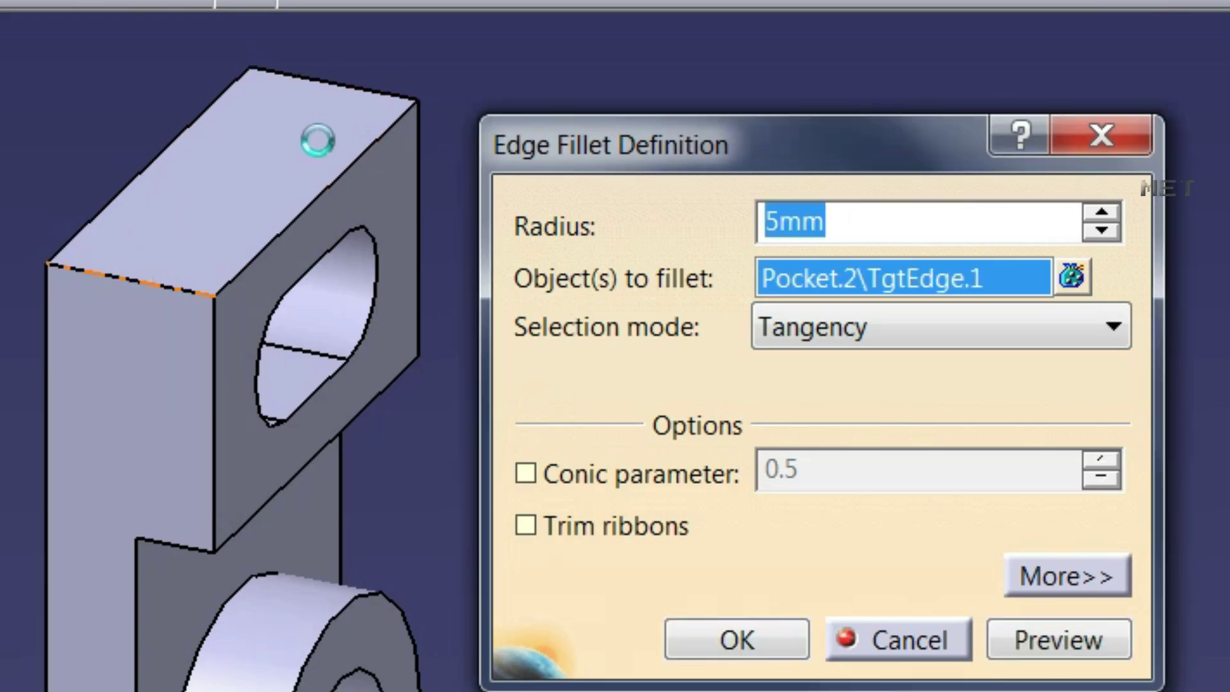
left_click(340, 81)
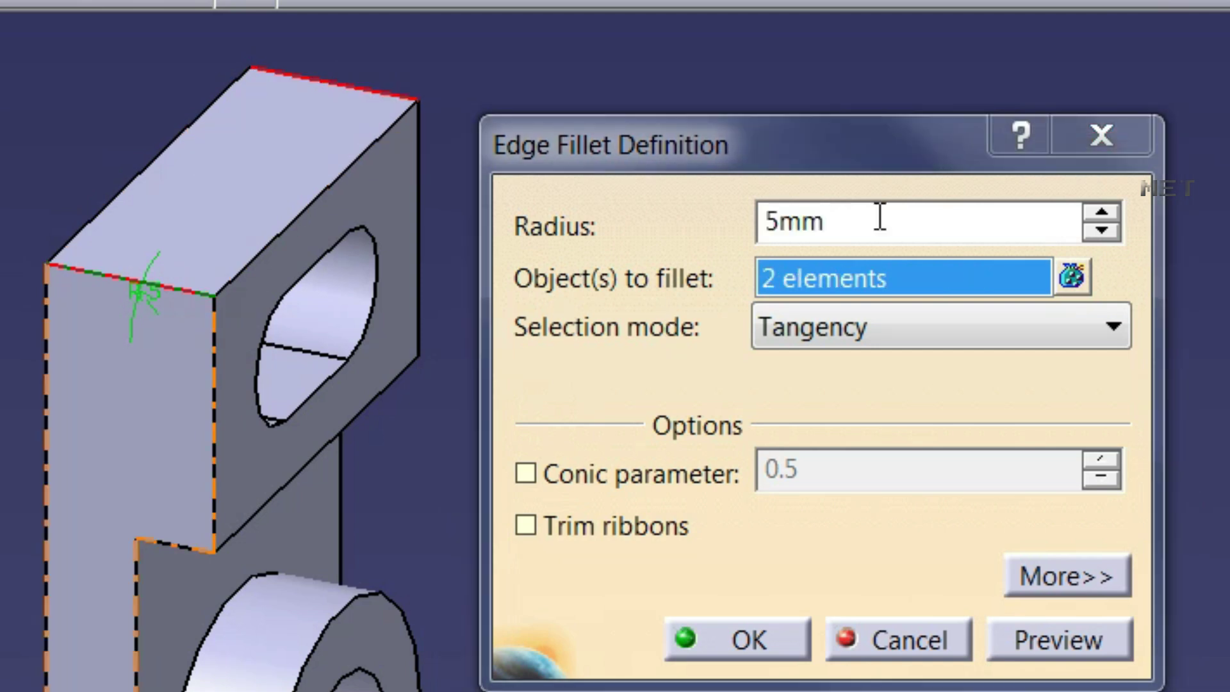
type("5")
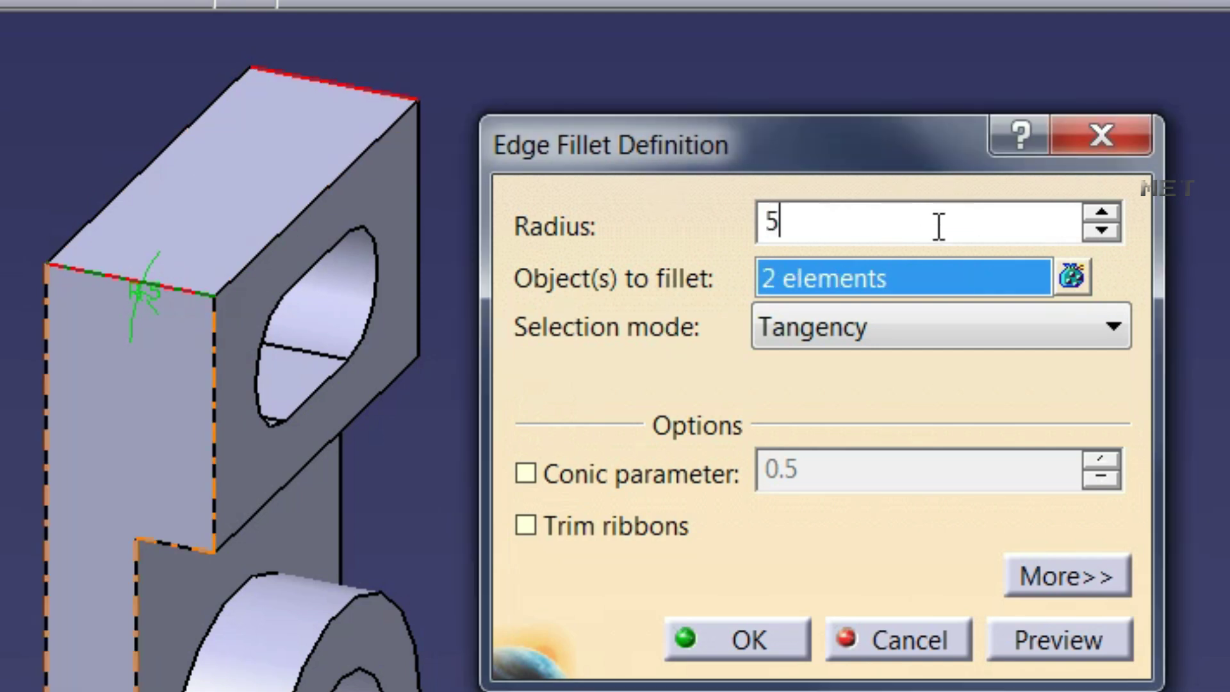
left_click(782, 639)
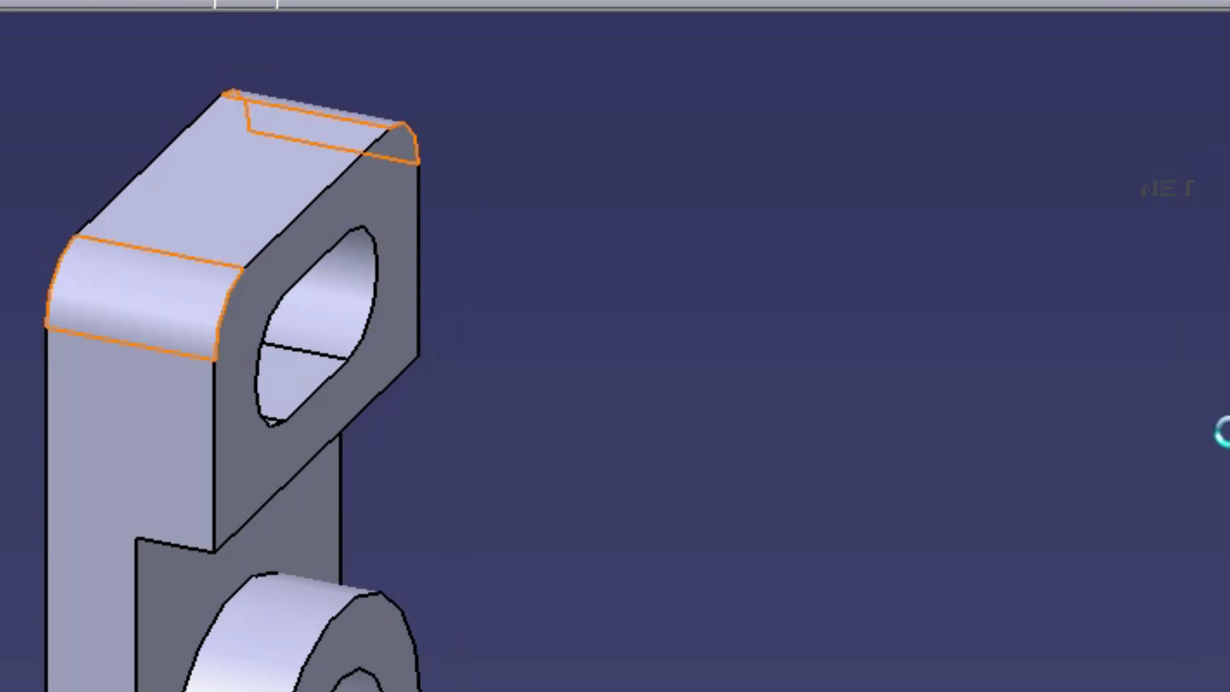